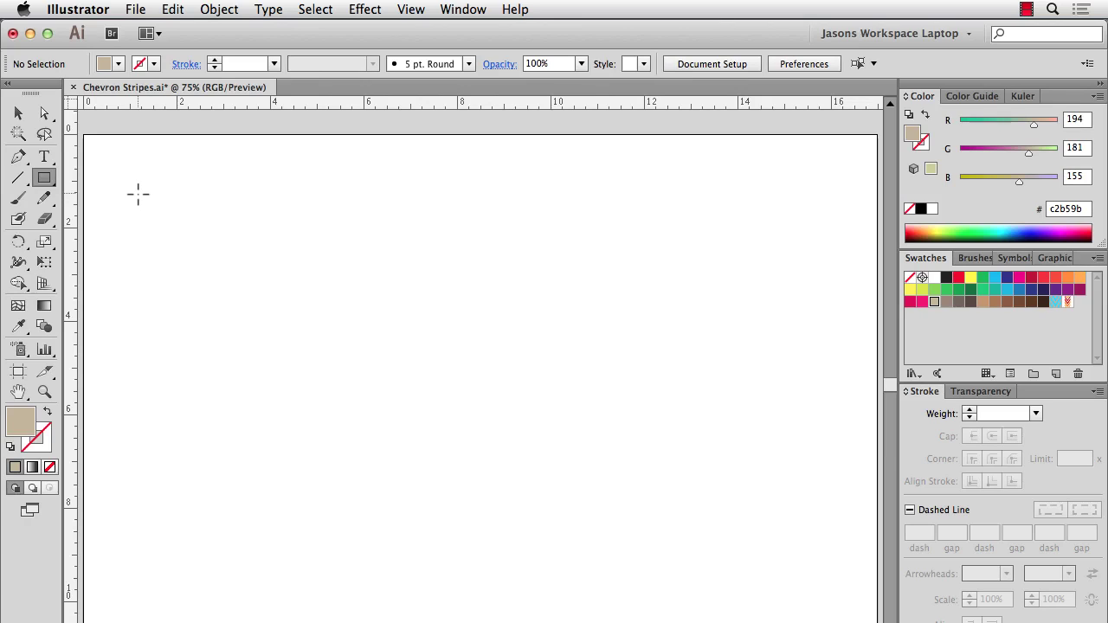
# Draw a 2 × 2 in rectangle near the artboard's upper-left corner and paste a copy directly in front of it.
pyautogui.click(139, 194)
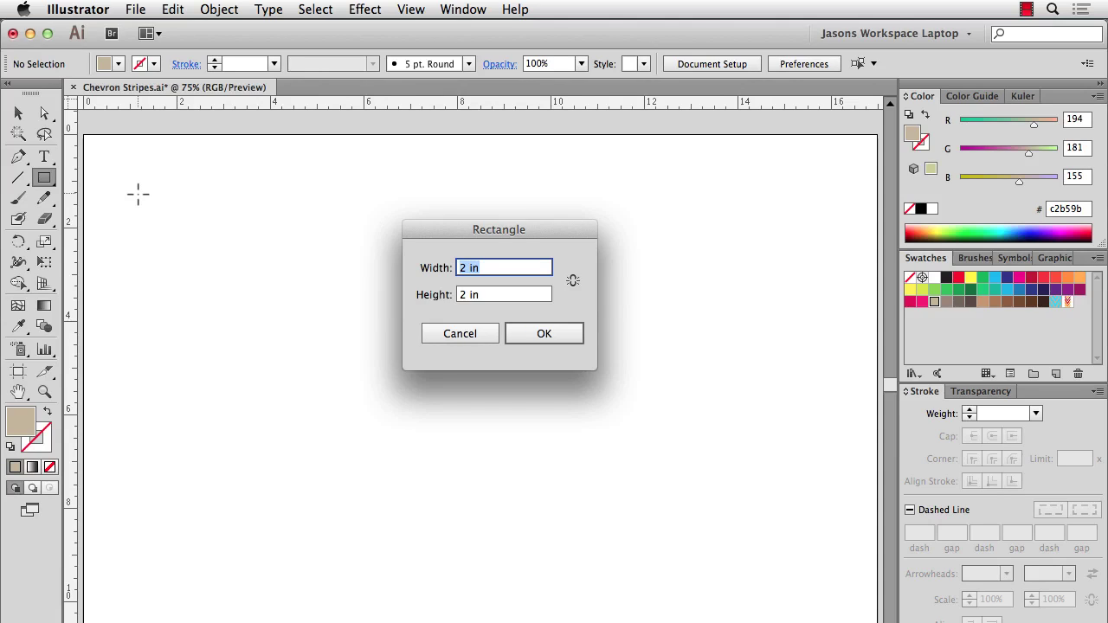
pyautogui.press('Return')
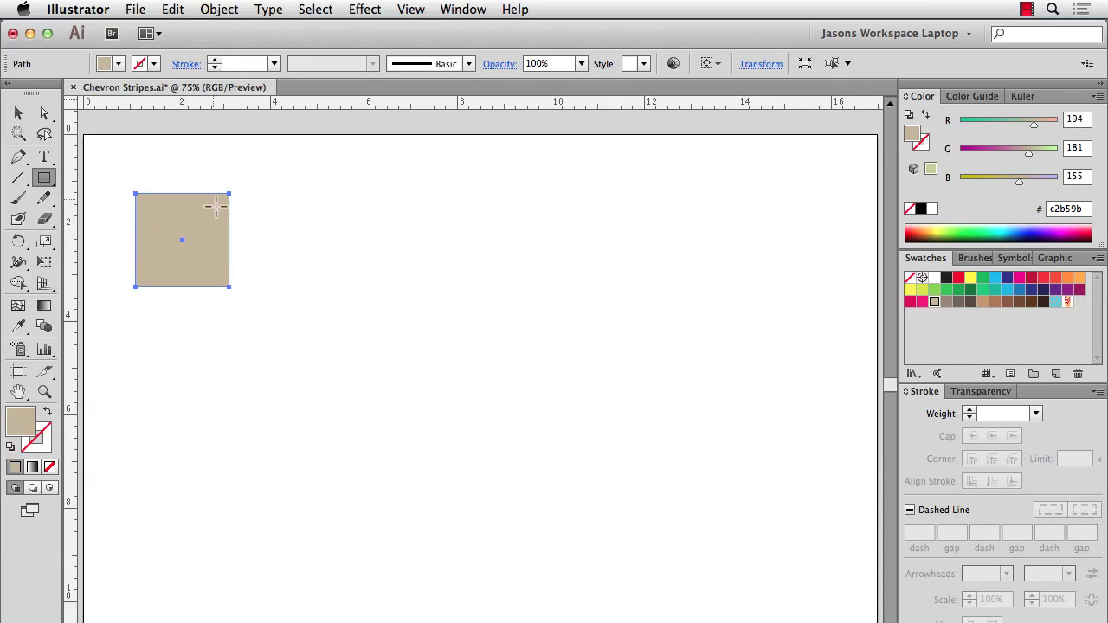
pyautogui.click(173, 10)
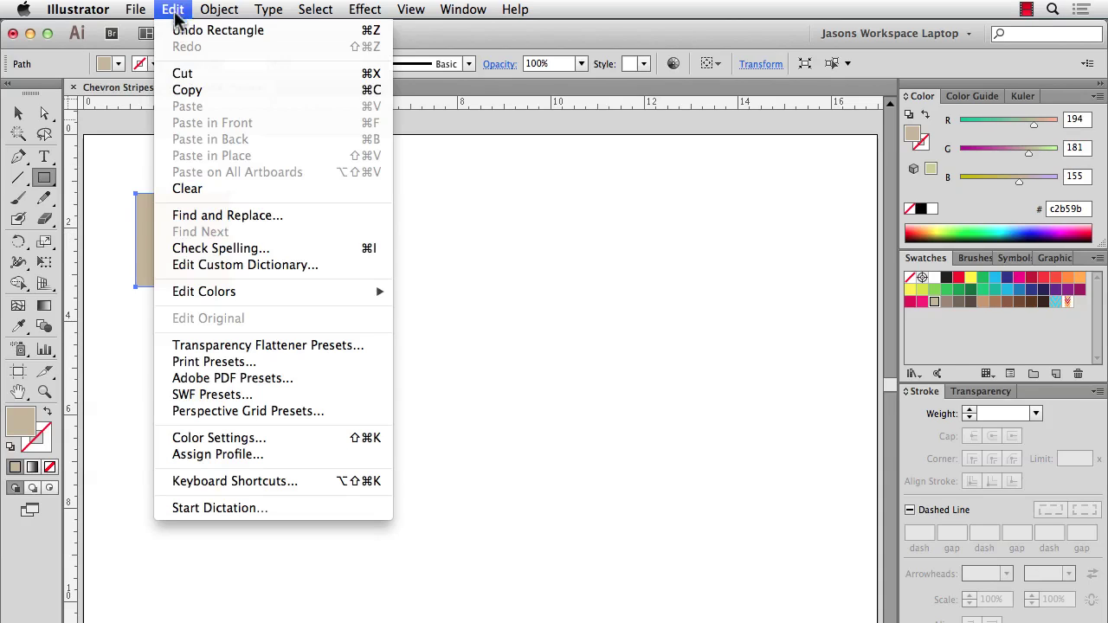
pyautogui.click(187, 91)
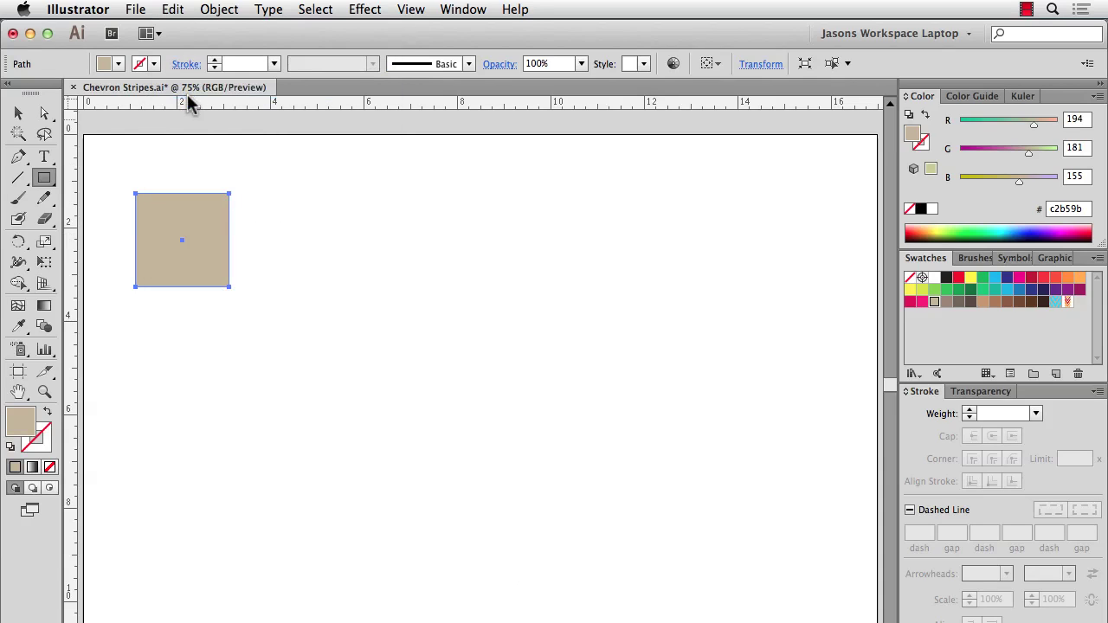
pyautogui.click(173, 9)
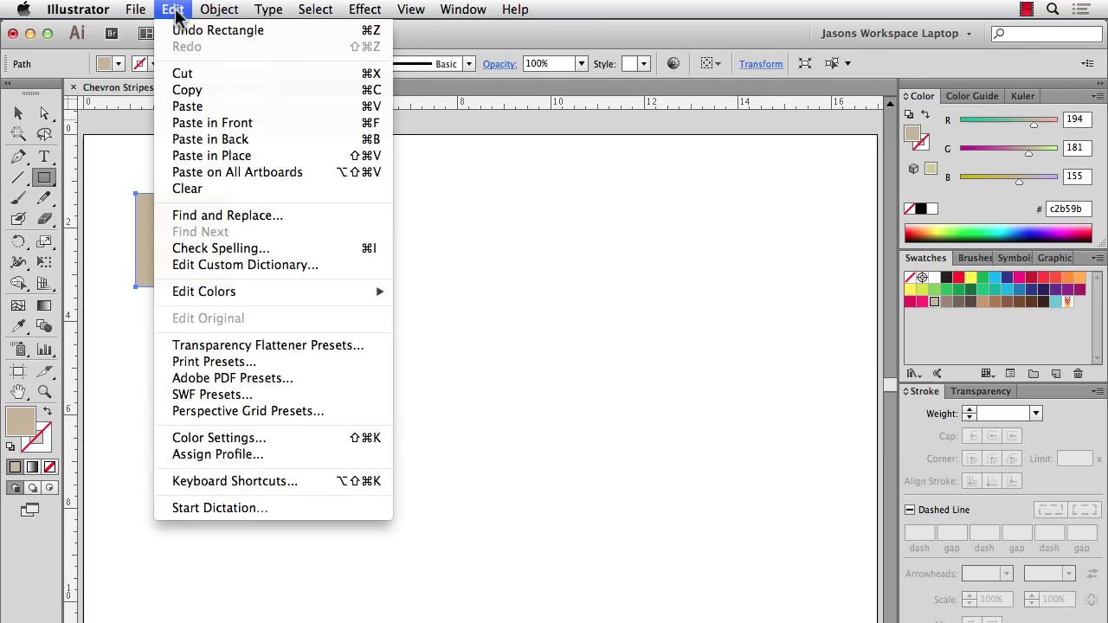
pyautogui.click(198, 123)
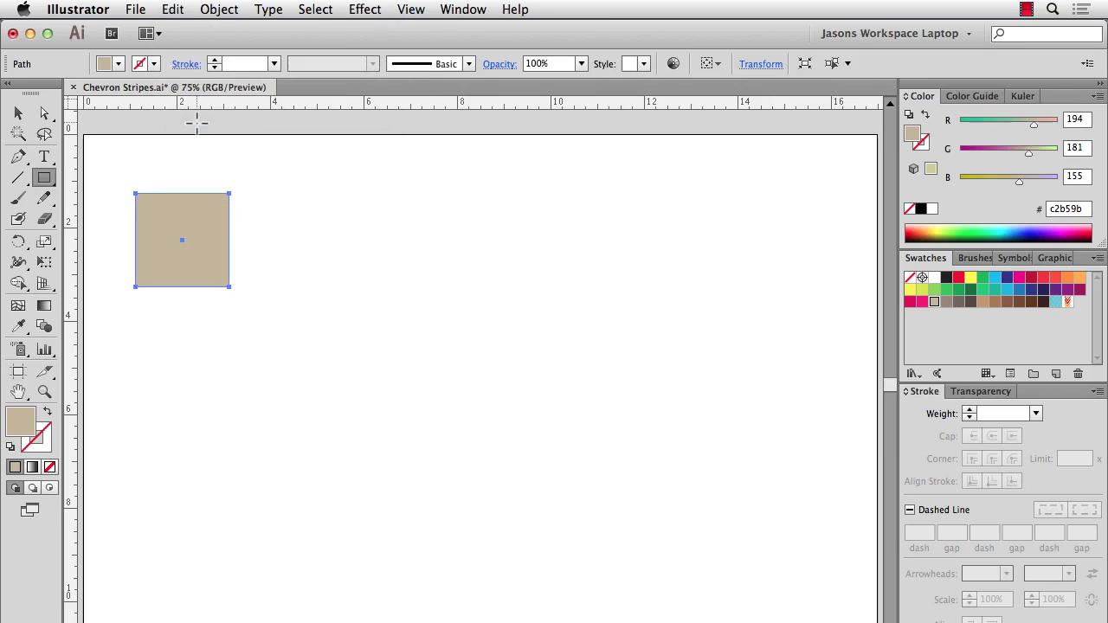
# Move the front copy off the original square, then undo the move.
pyautogui.press('v')
pyautogui.moveTo(186, 222); pyautogui.dragTo(257, 248)
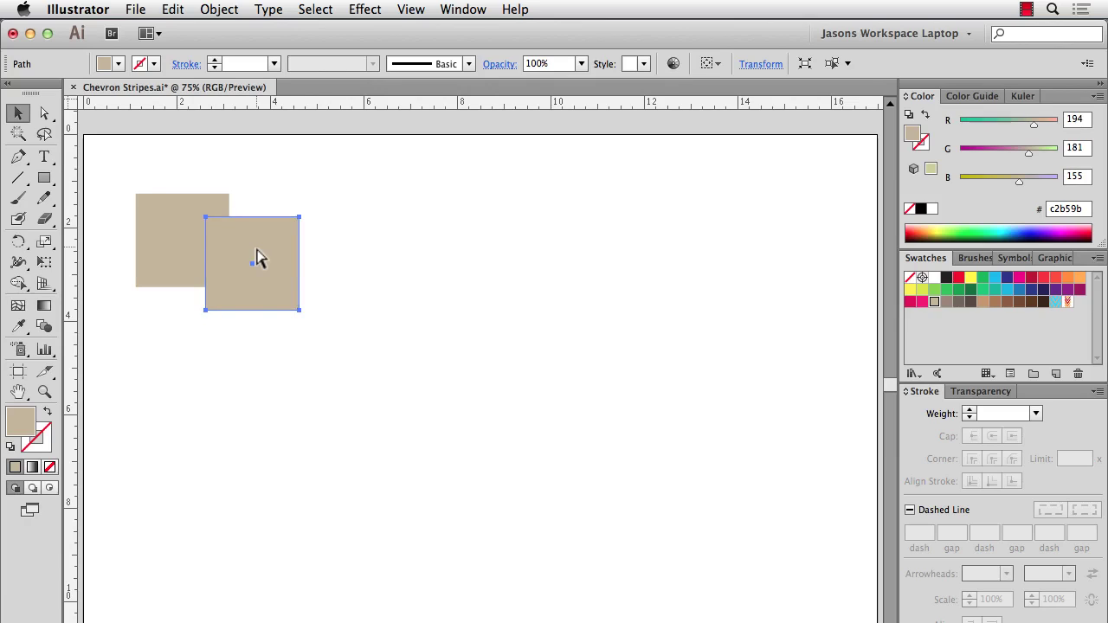
pyautogui.press('super+z')
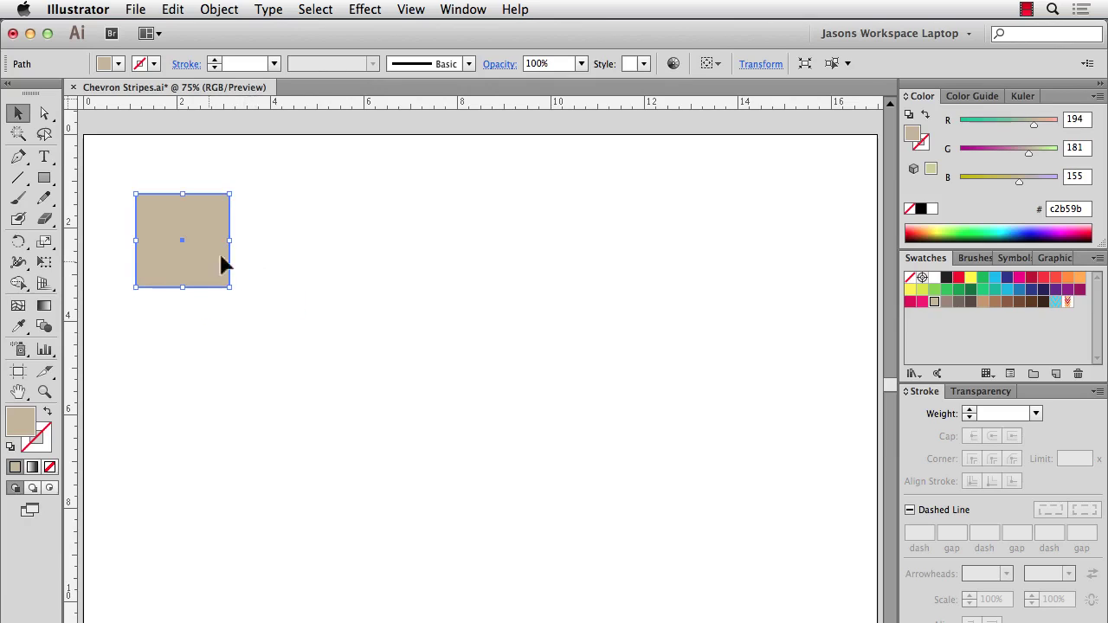
# Try shrinking the front square to half its height from its lower edge.
pyautogui.moveTo(187, 287); pyautogui.dragTo(187, 240)
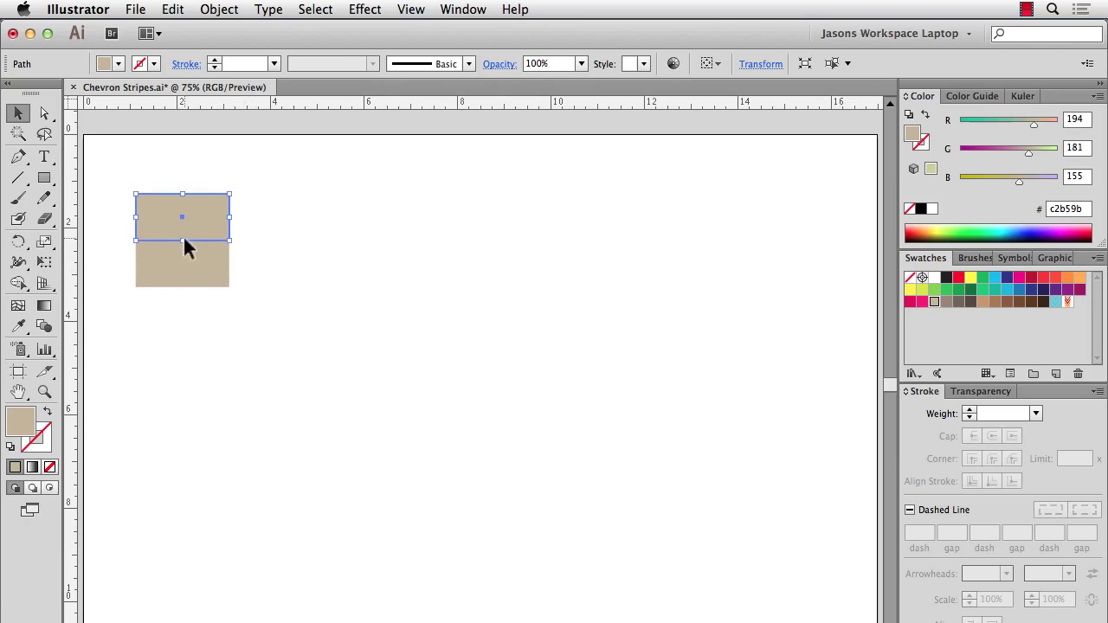
pyautogui.click(410, 9)
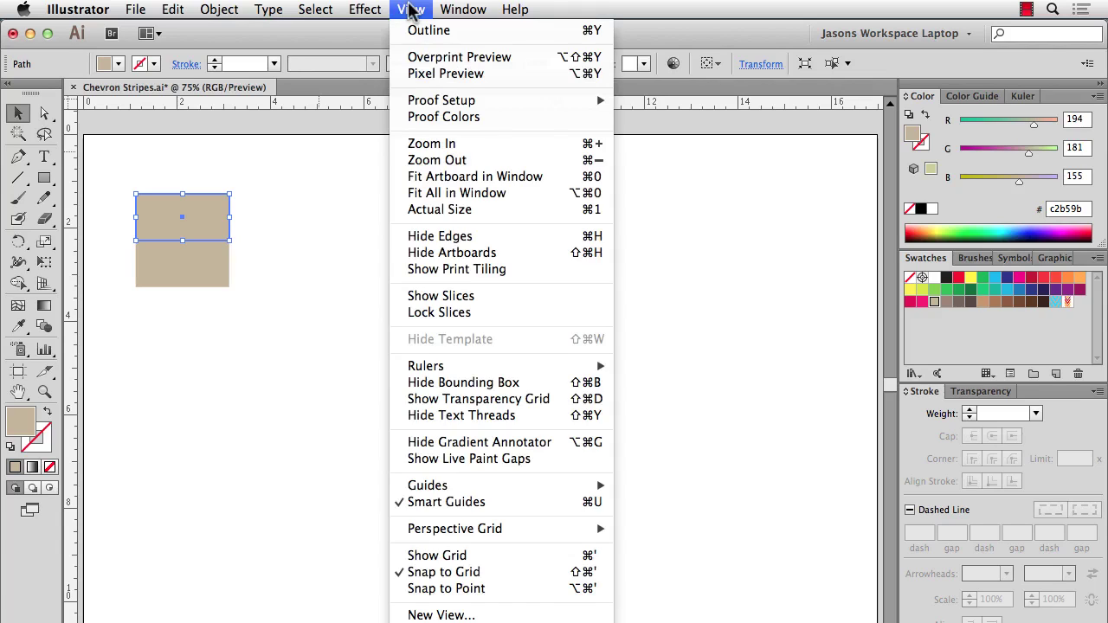
pyautogui.click(410, 8)
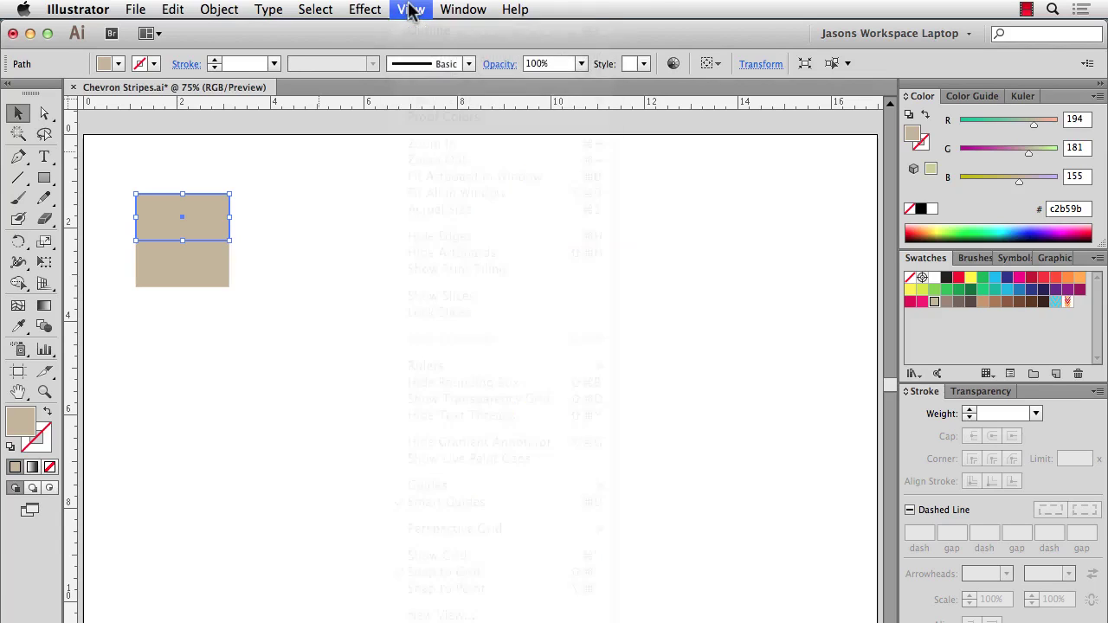
pyautogui.keyDown('shift'); pyautogui.click(184, 251); pyautogui.keyUp('shift')
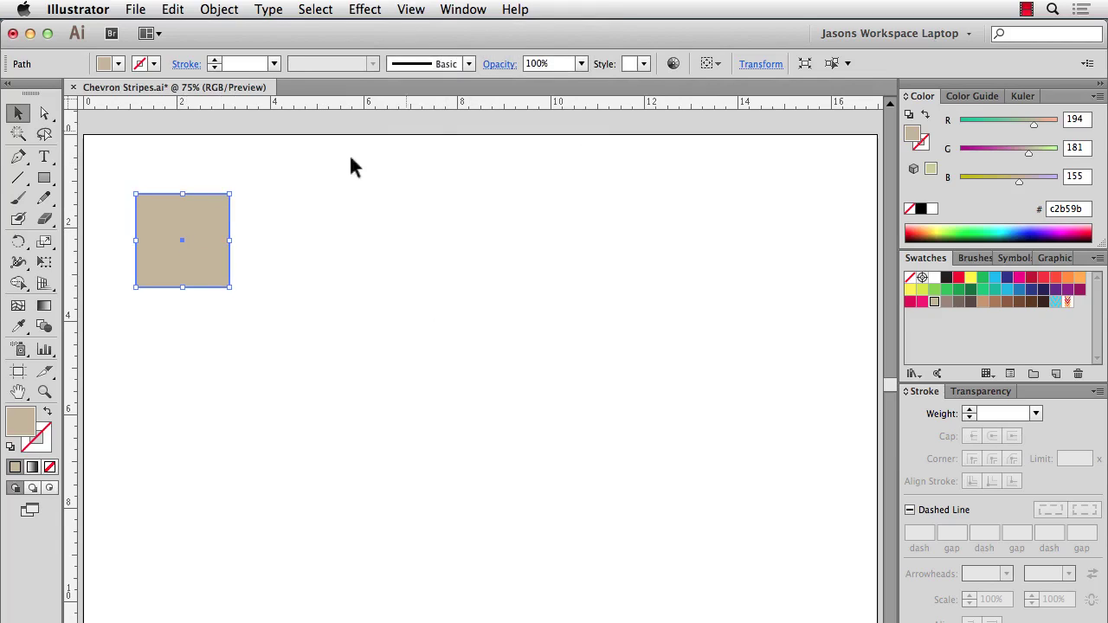
# Set the front square's height to 1 in without constraining its proportions, fill it with bright blue and deselect it.
pyautogui.click(760, 65)
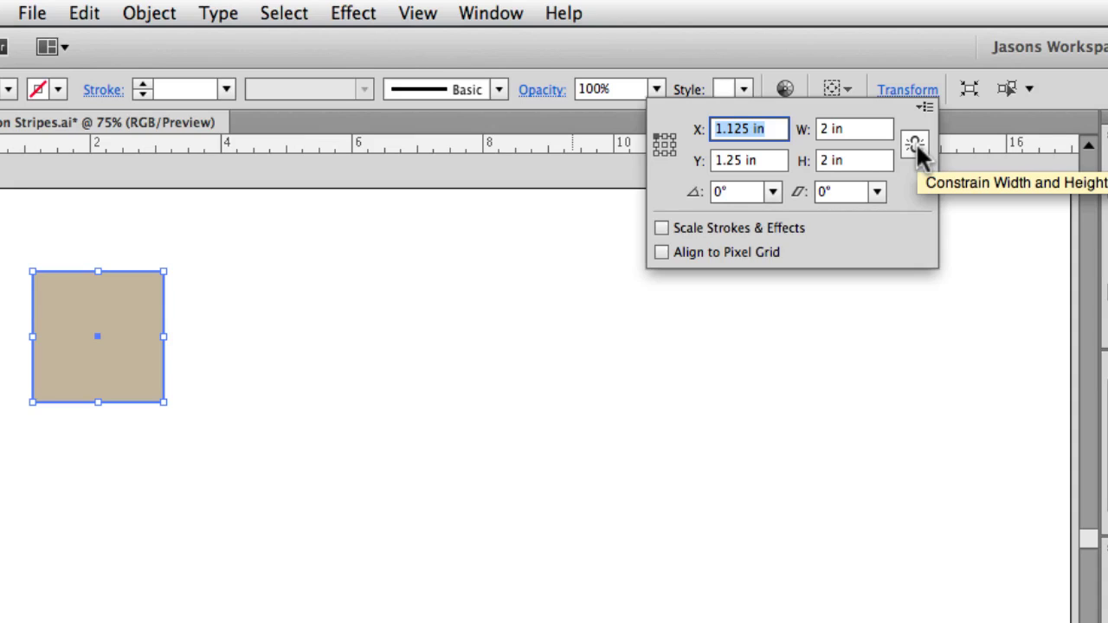
pyautogui.click(853, 168)
pyautogui.tripleClick(852, 169)
pyautogui.write('1')
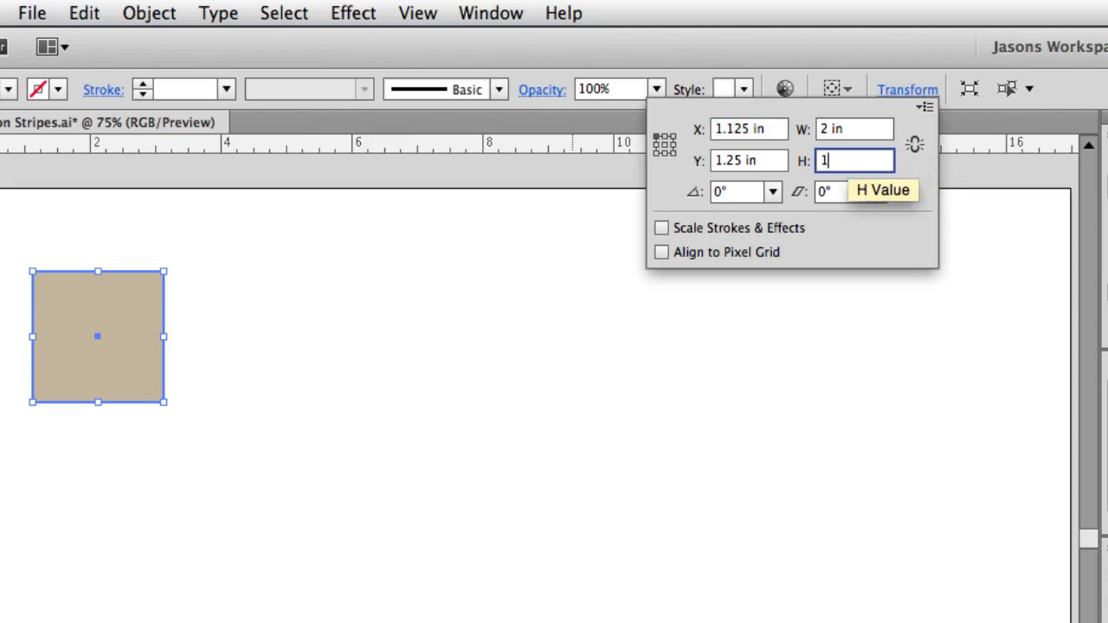
pyautogui.press('Tab')
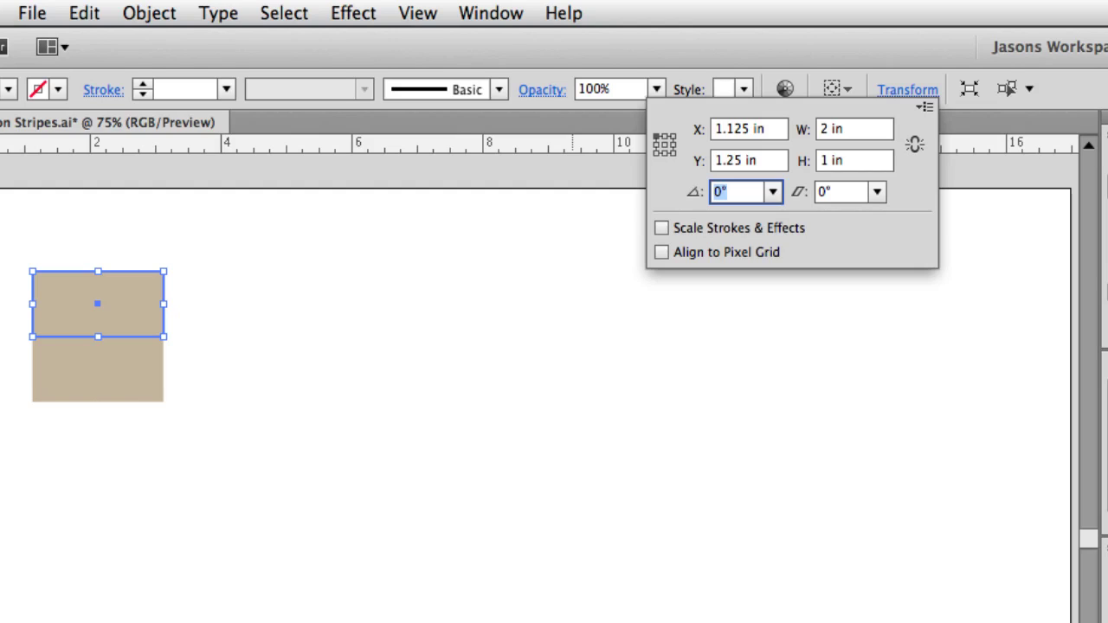
pyautogui.click(448, 322)
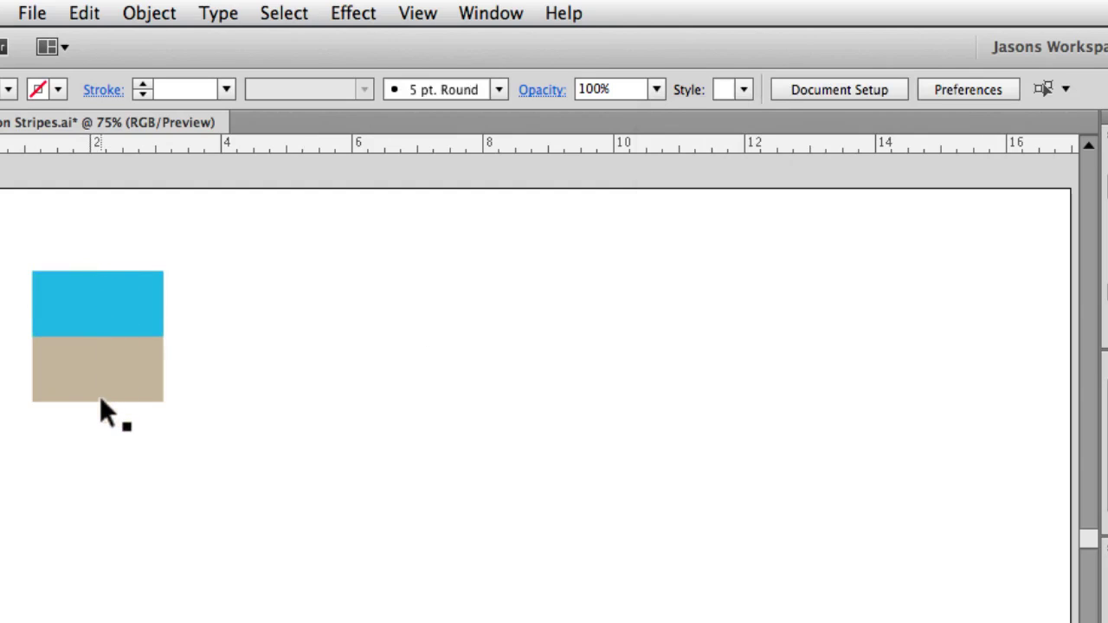
# Add anchor points at the midpoints of the blue rectangle's sides.
pyautogui.press('super+equal')
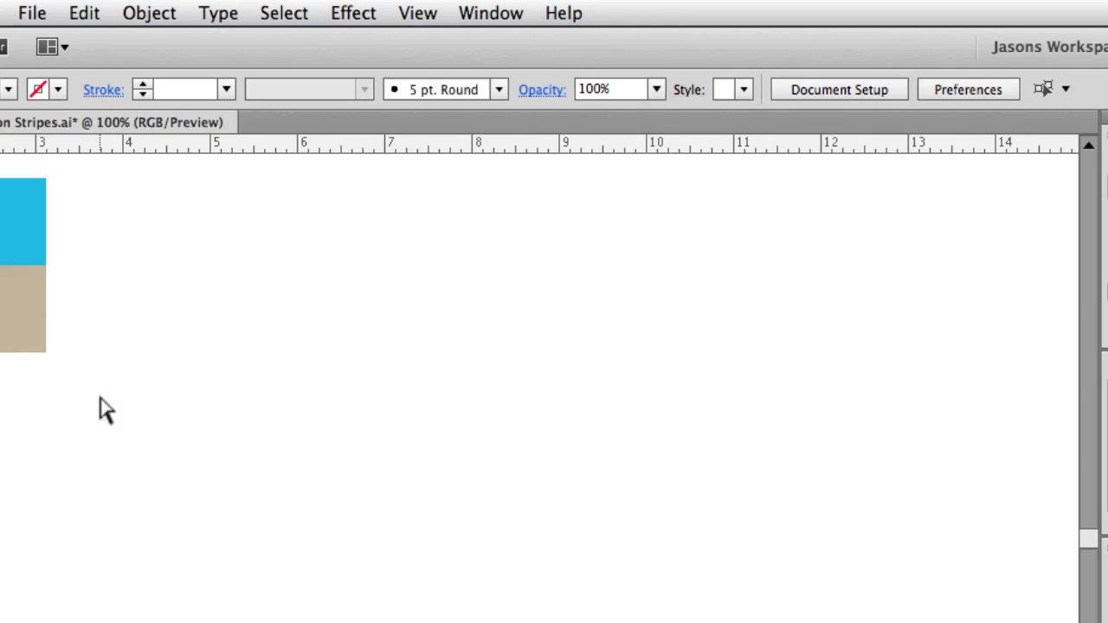
pyautogui.press('super+equal')
pyautogui.press('super+equal')
pyautogui.moveTo(433, 583); pyautogui.dragTo(1106, 621)
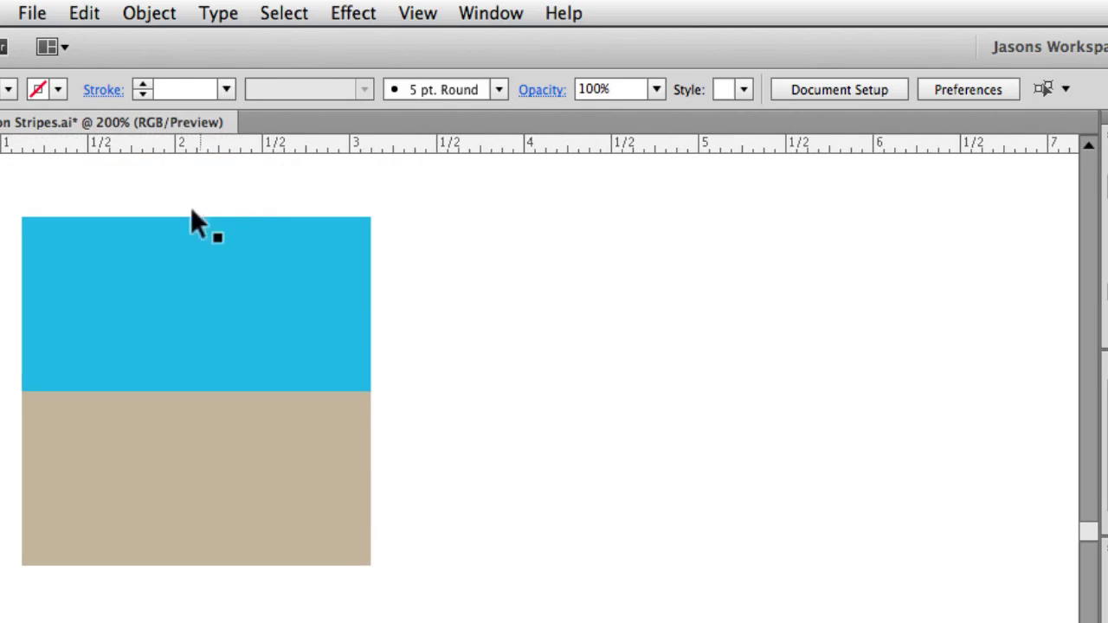
pyautogui.click(190, 276)
pyautogui.click(148, 14)
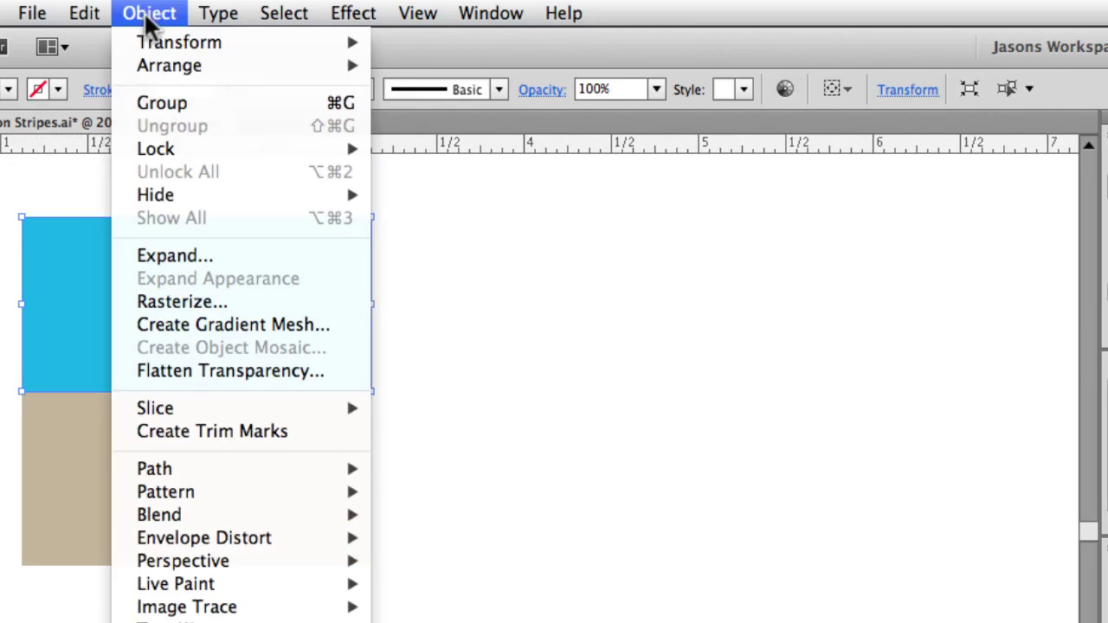
pyautogui.moveTo(208, 485)
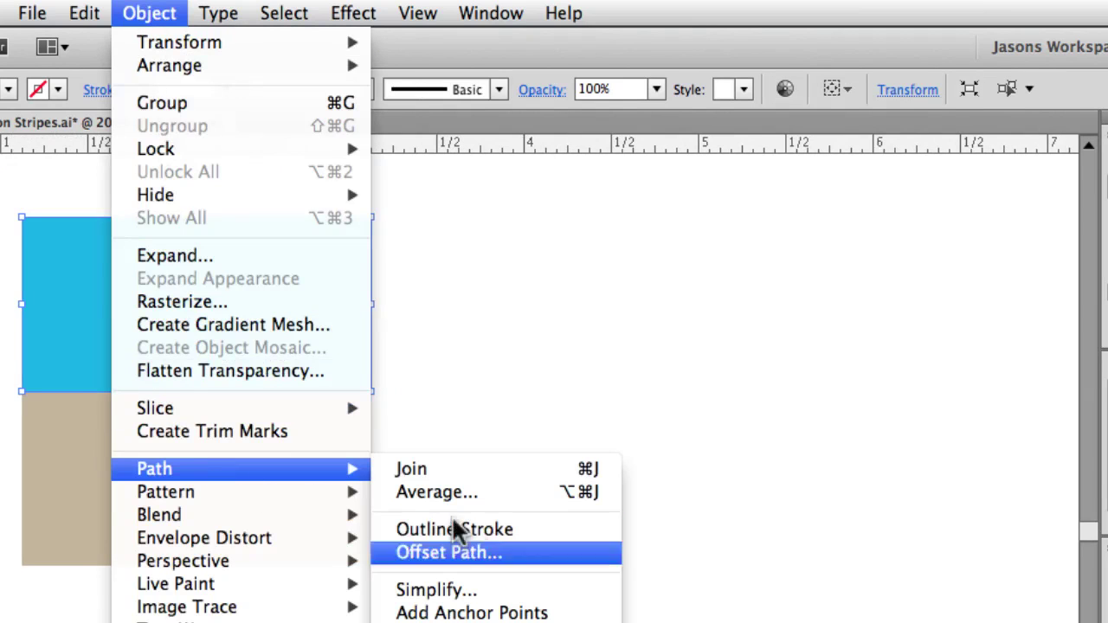
pyautogui.click(512, 612)
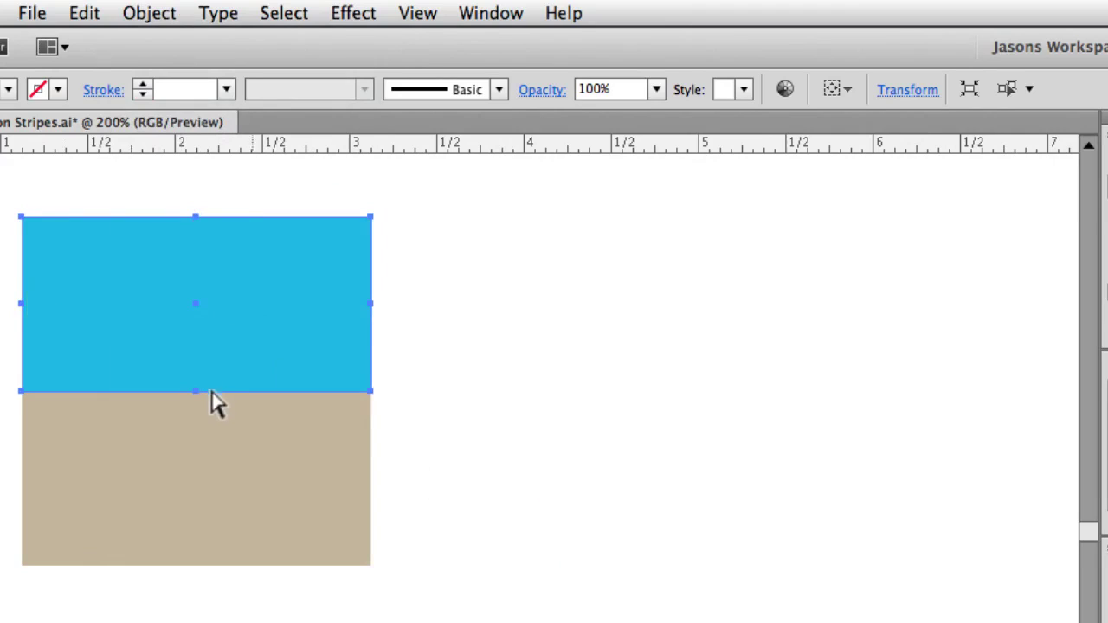
# Move the blue rectangle's upper and lower midpoints straight down to the square's lower edge to form a chevron, then deselect it.
pyautogui.click(197, 219)
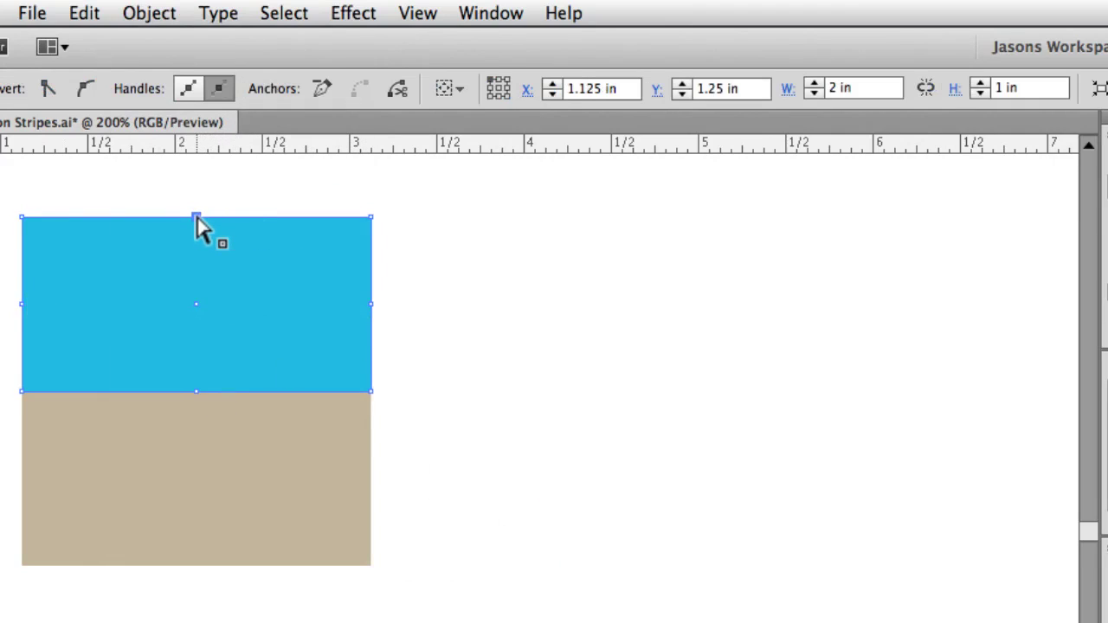
pyautogui.keyDown('shift'); pyautogui.click(196, 392); pyautogui.keyUp('shift')
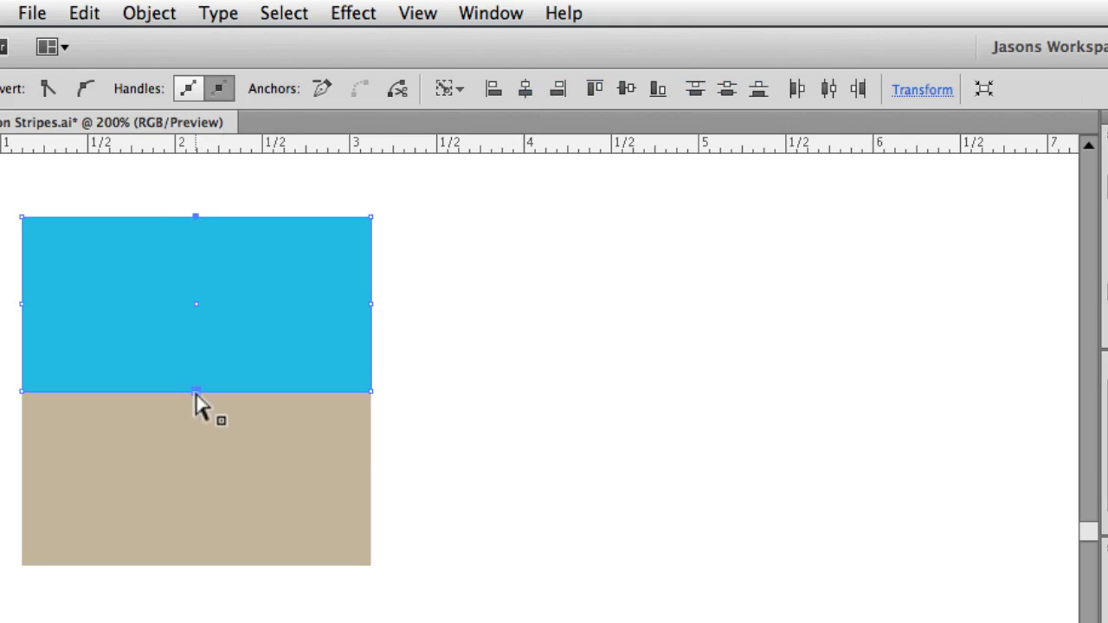
pyautogui.moveTo(195, 395); pyautogui.dragTo(203, 567)
pyautogui.press('shift')
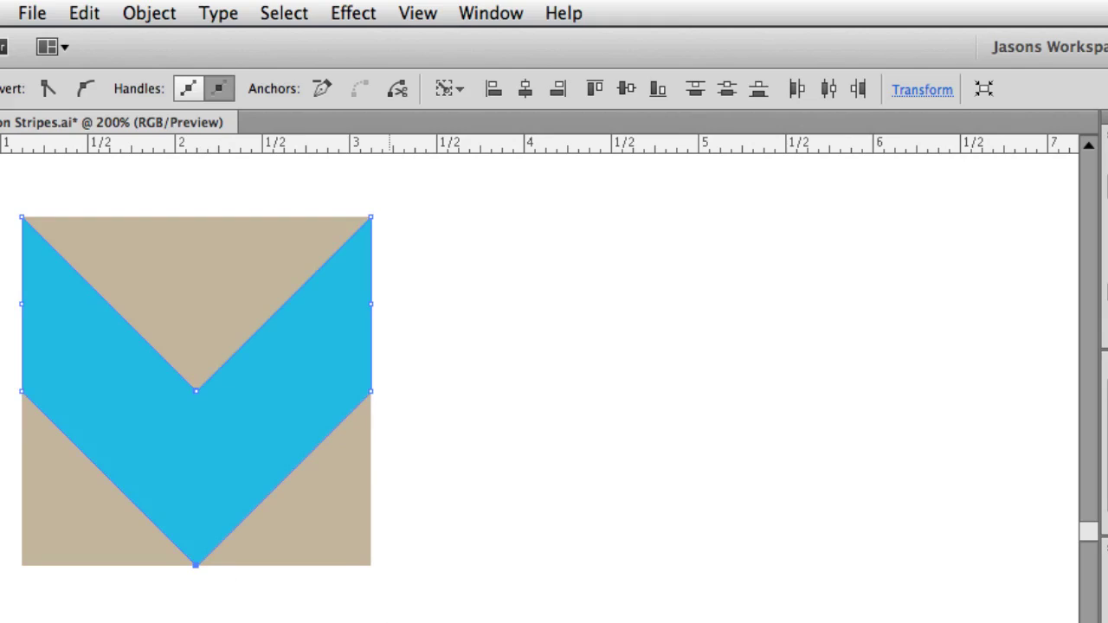
pyautogui.press('super+shift+a')
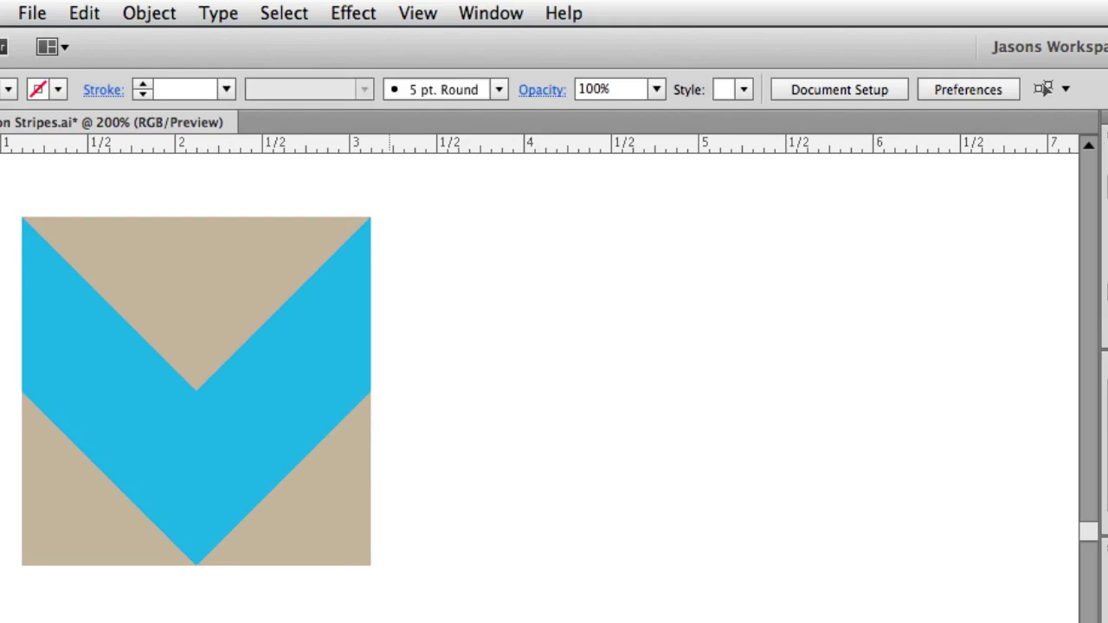
# Save the chevron and its tan background square together as a pattern swatch.
pyautogui.moveTo(390, 619); pyautogui.dragTo(136, 341)
pyautogui.moveTo(163, 390); pyautogui.dragTo(1106, 454)
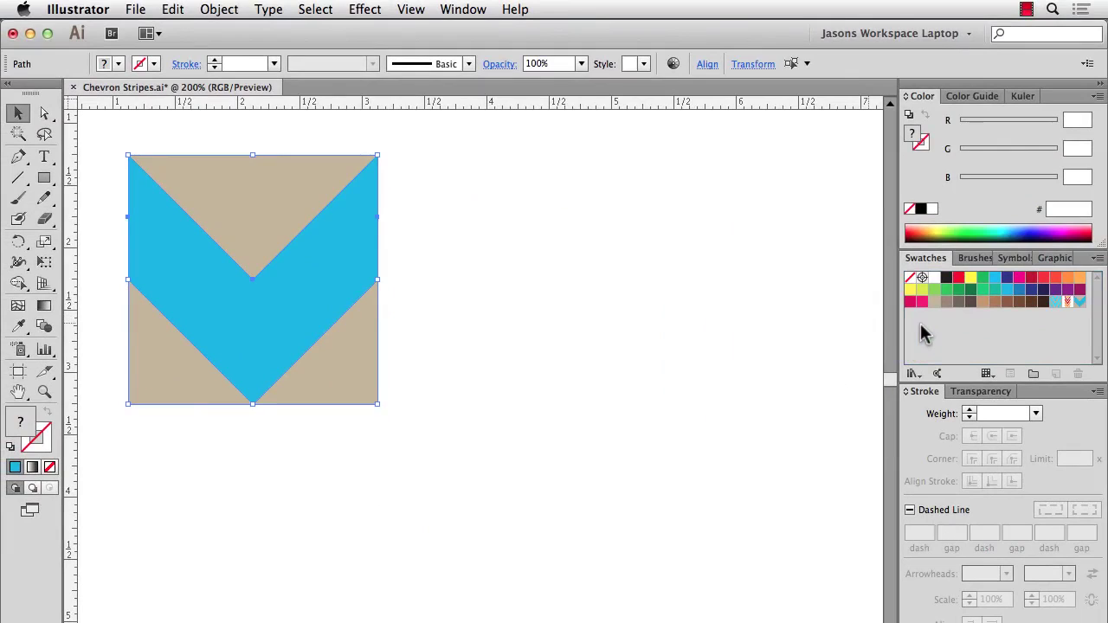
# Draw a rectangle about 9 in wide beside the tile and fill it with the new chevron pattern swatch.
pyautogui.press('super+minus')
pyautogui.press('super+minus')
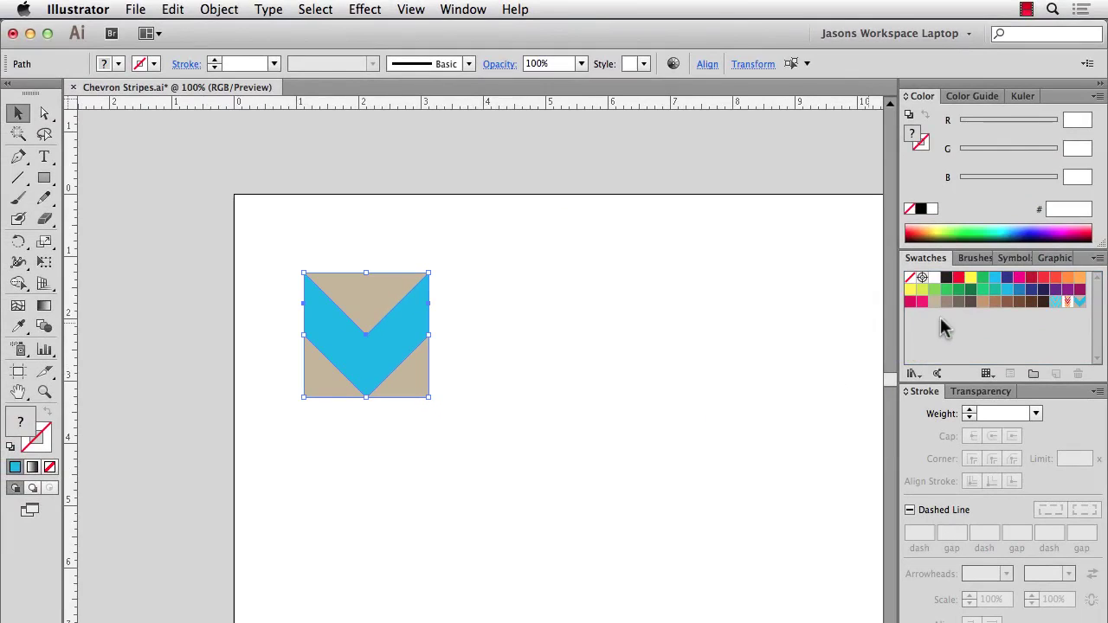
pyautogui.moveTo(806, 437); pyautogui.dragTo(631, 386)
pyautogui.press('m')
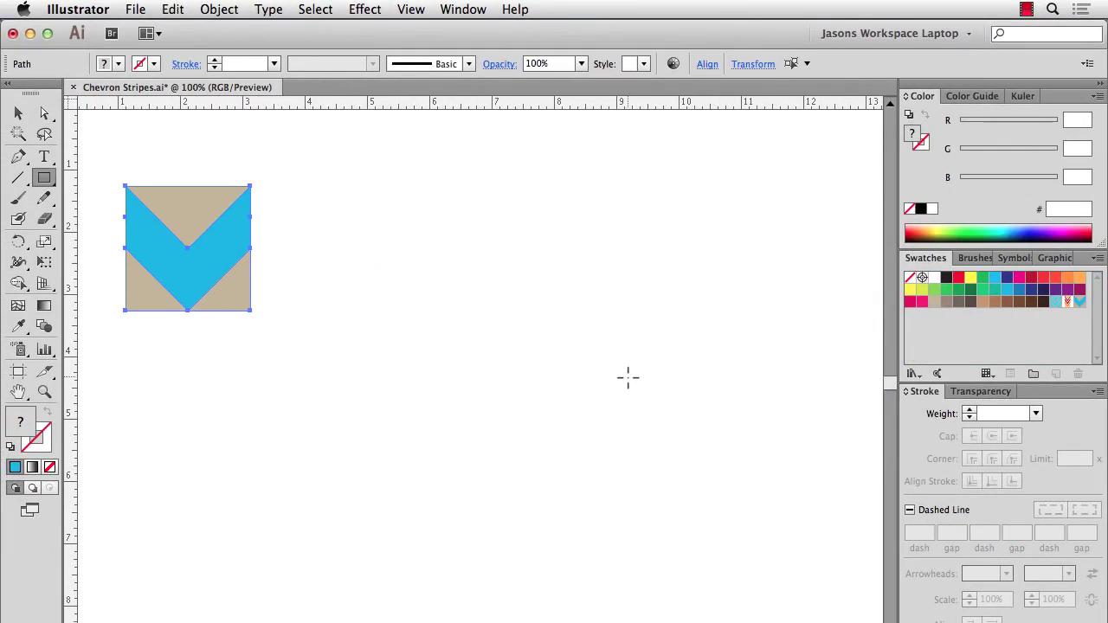
pyautogui.moveTo(296, 139); pyautogui.dragTo(865, 622)
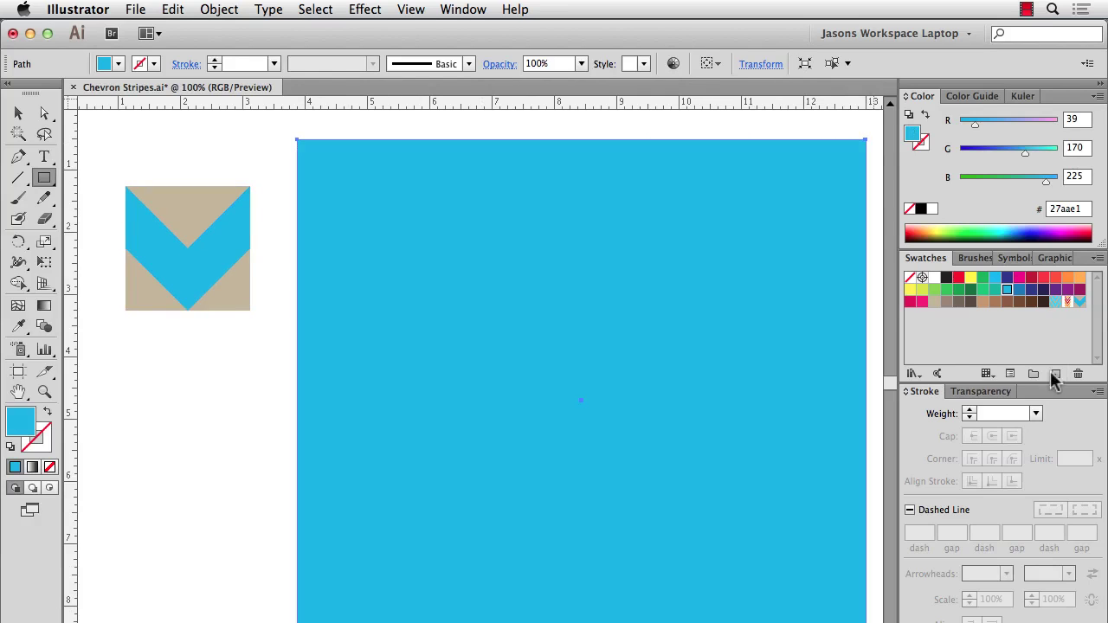
pyautogui.click(1080, 302)
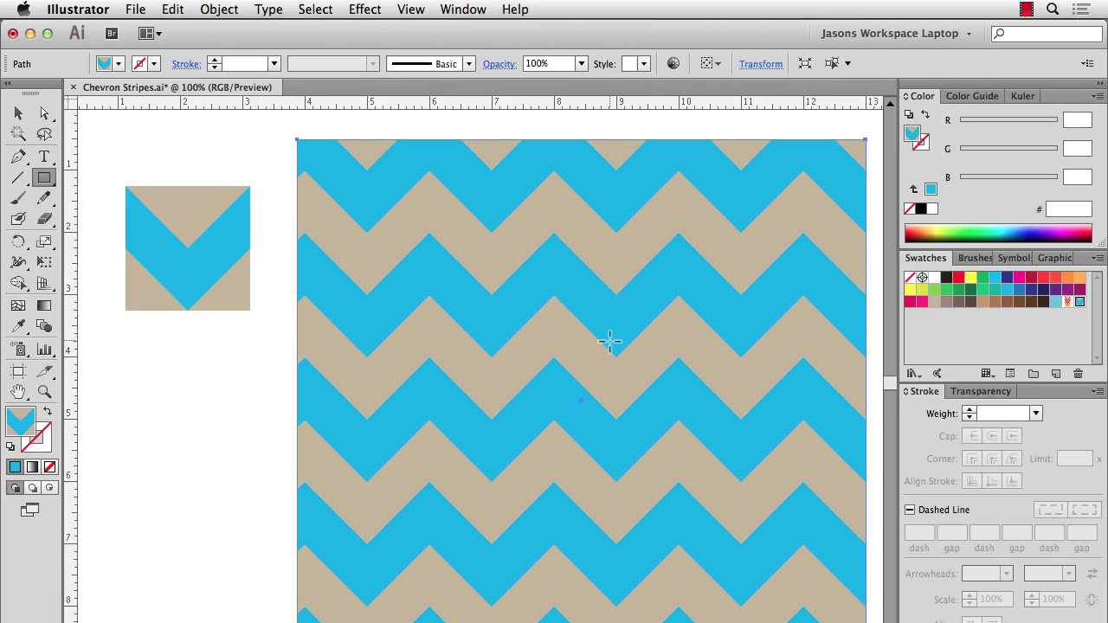
# Resize the chevron and its background square together to 4 in wide and 4 in high.
pyautogui.press('v')
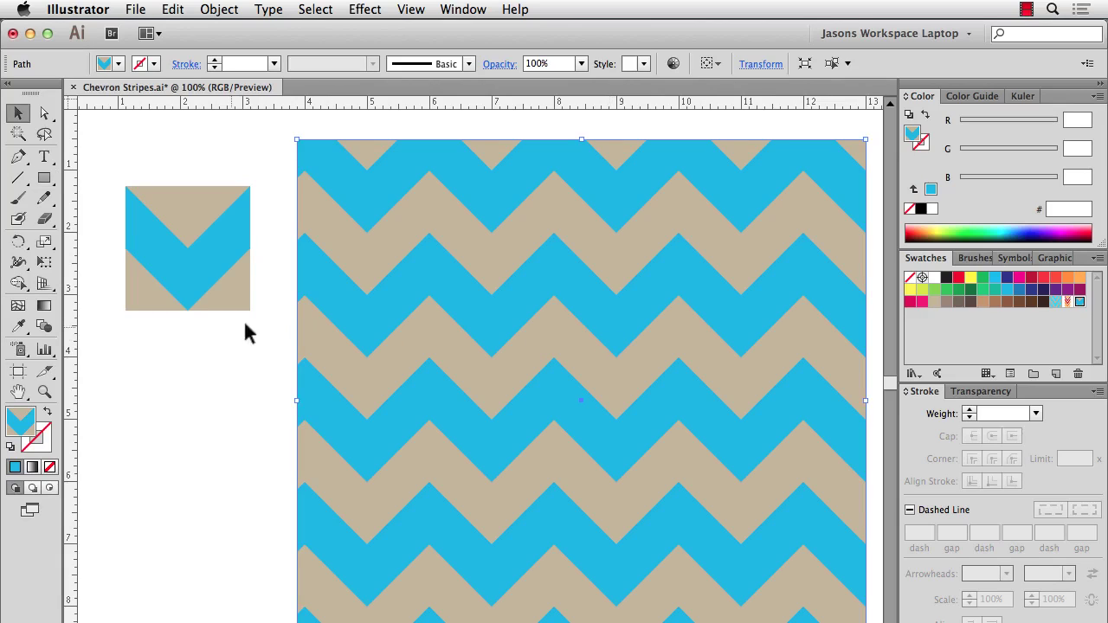
pyautogui.moveTo(216, 356); pyautogui.dragTo(145, 166)
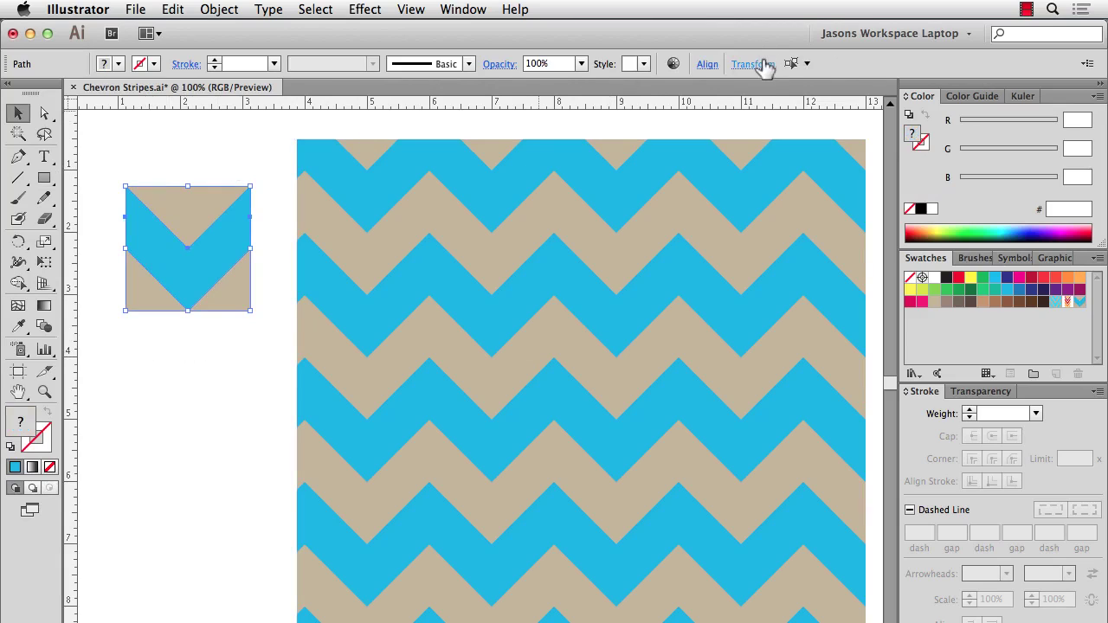
pyautogui.click(761, 64)
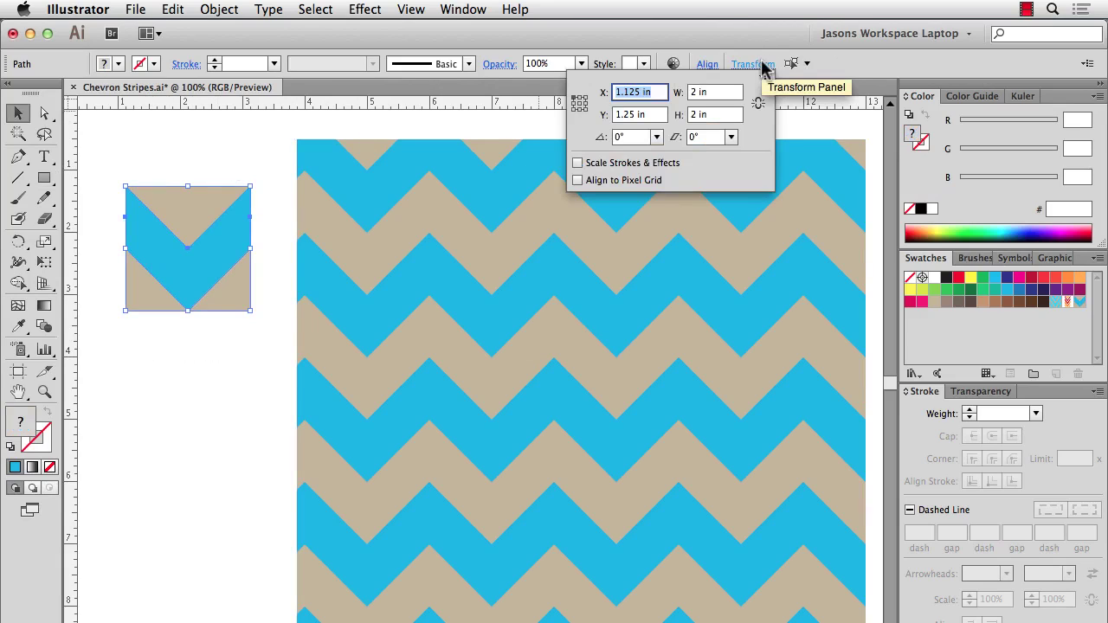
pyautogui.click(717, 92)
pyautogui.write('4')
pyautogui.press('Tab')
pyautogui.write('4')
pyautogui.press('Return')
# Save the enlarged chevron tile as another pattern swatch and apply it to the large rectangle.
pyautogui.moveTo(222, 326); pyautogui.dragTo(982, 337)
pyautogui.click(670, 304)
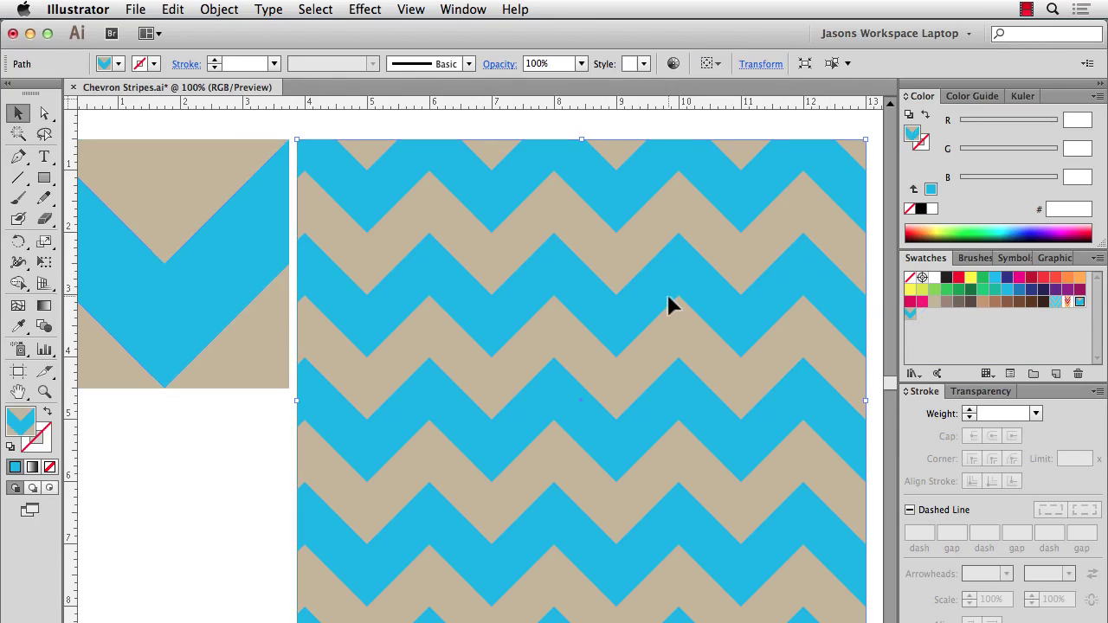
pyautogui.click(909, 314)
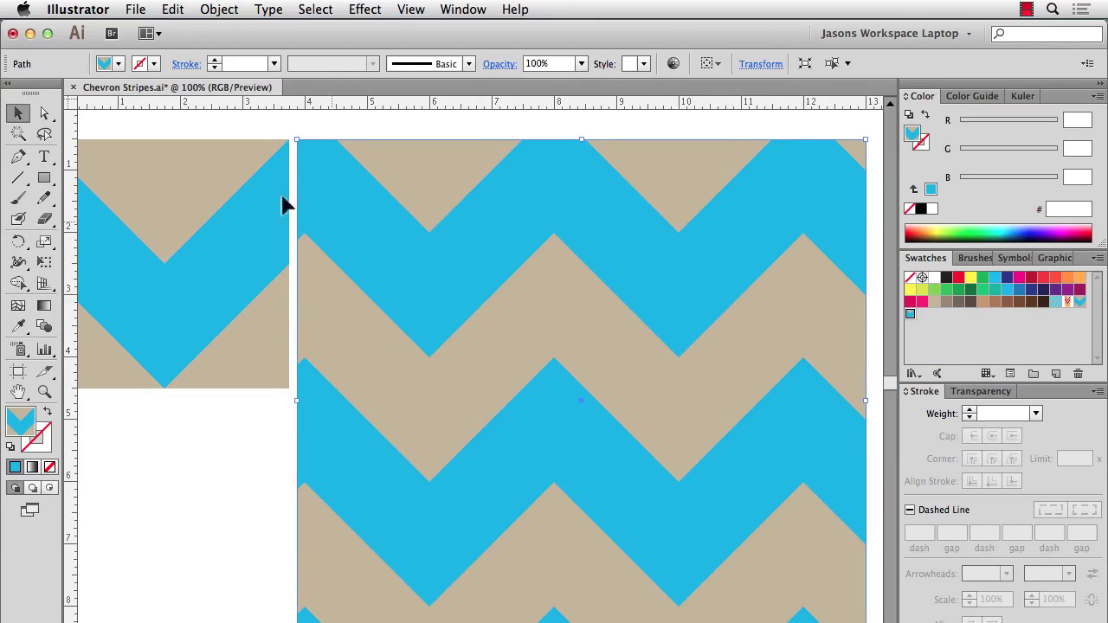
# Try scaling only the pattern inside the large rectangle by eye, keeping the rectangle's own size, and undo the trial scalings.
pyautogui.press('space')
pyautogui.moveTo(620, 442); pyautogui.dragTo(578, 436)
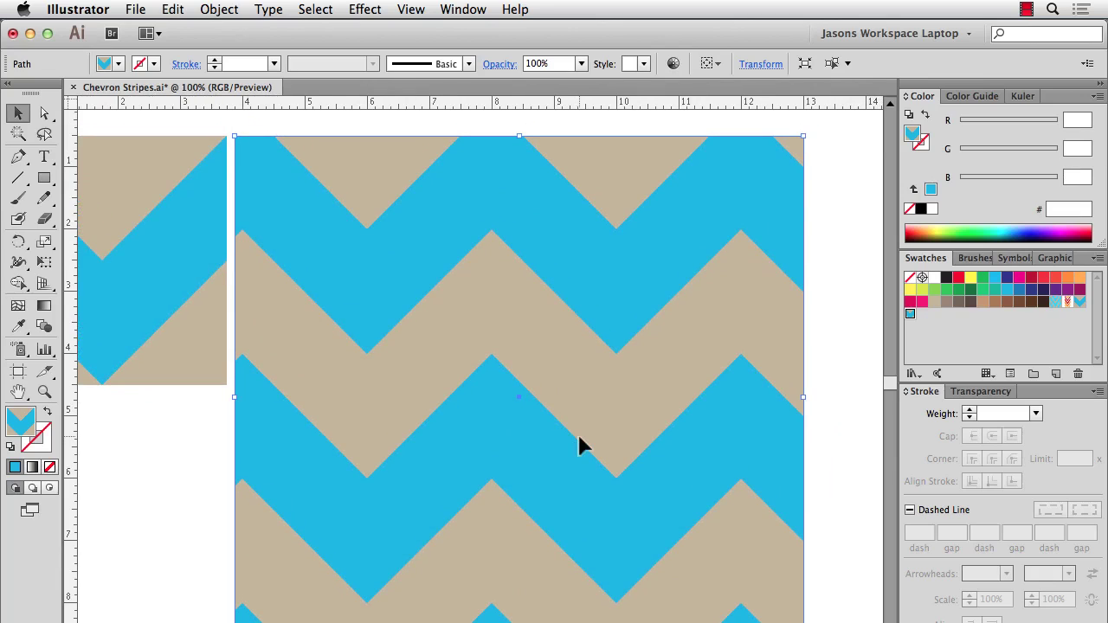
pyautogui.press('s')
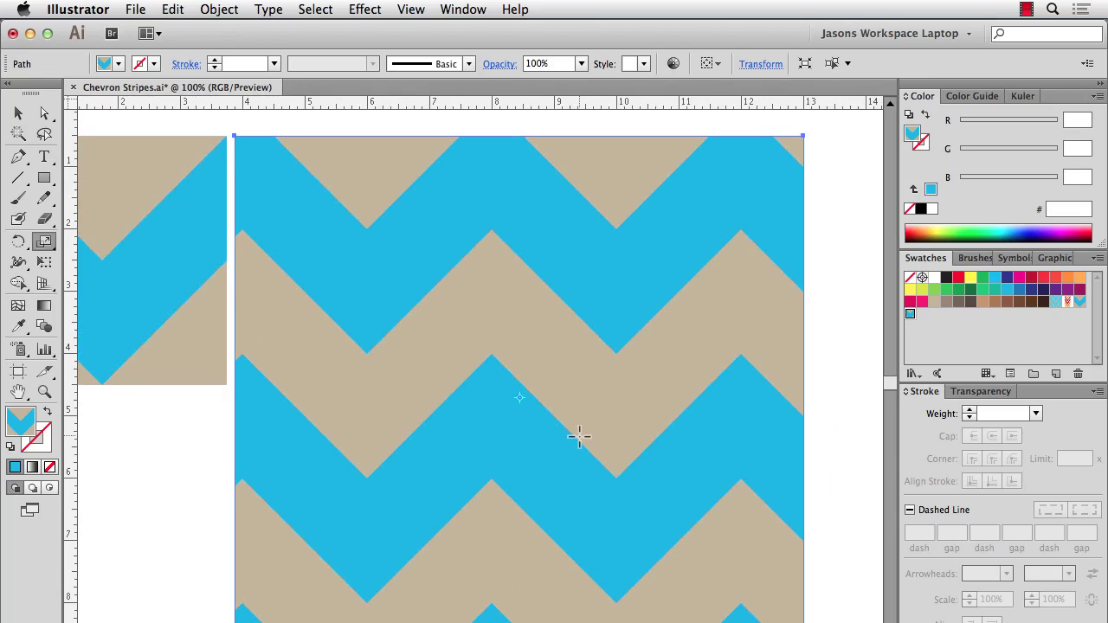
pyautogui.hotkey('shift', '`')
pyautogui.moveTo(844, 123); pyautogui.dragTo(604, 339)
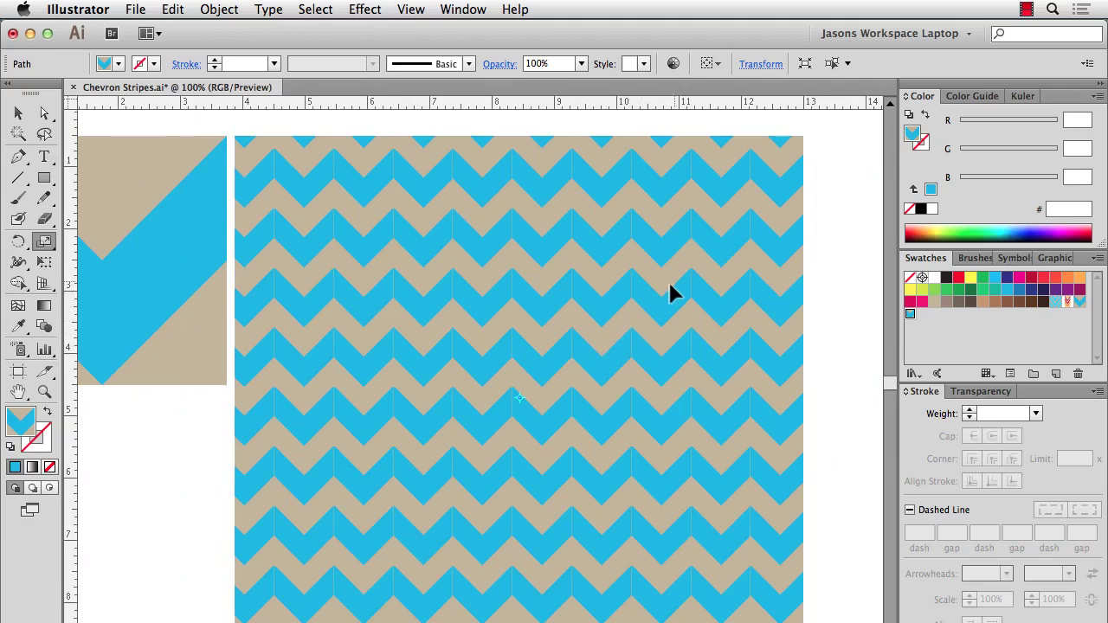
pyautogui.press('super+z')
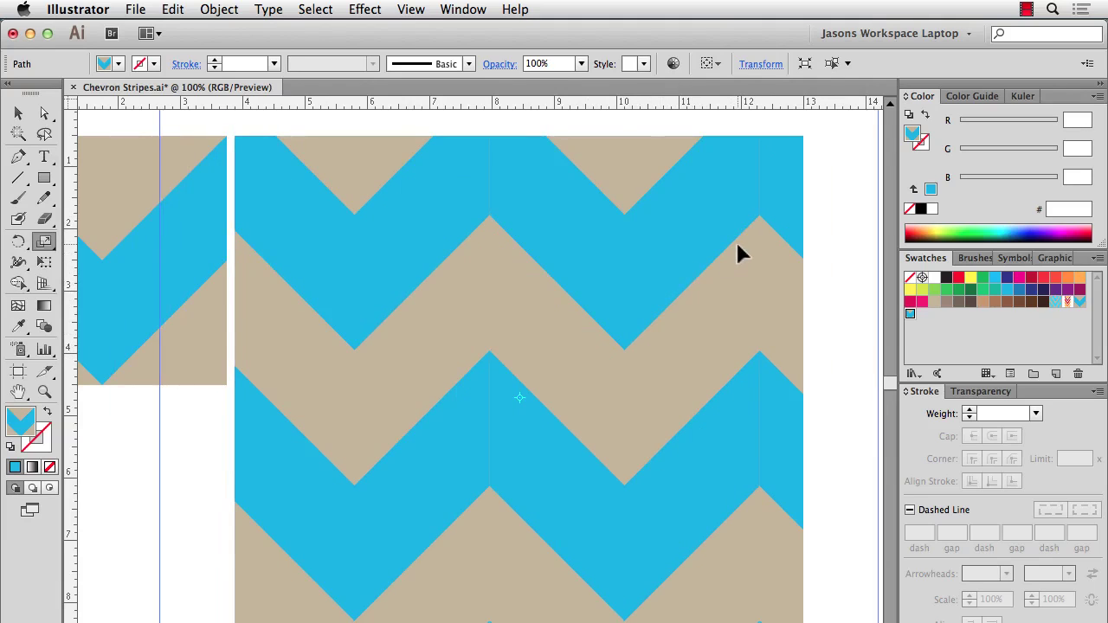
pyautogui.press('super+z')
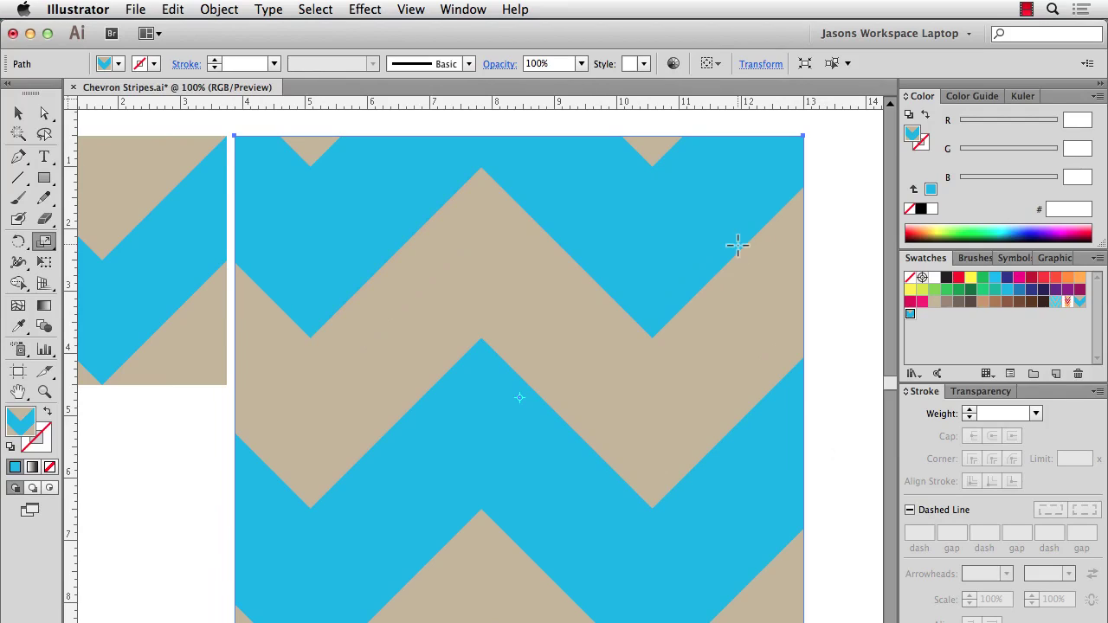
pyautogui.press('v')
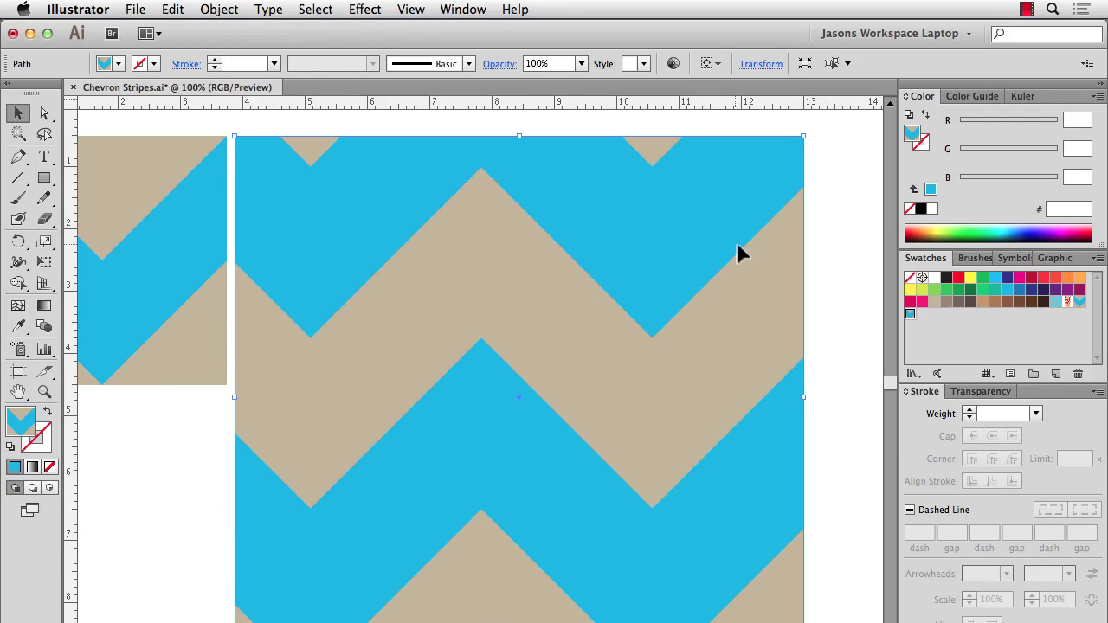
# Fill the large rectangle with the narrow light-blue and tan chevron swatch and move it about 3 in to the right.
pyautogui.click(1056, 303)
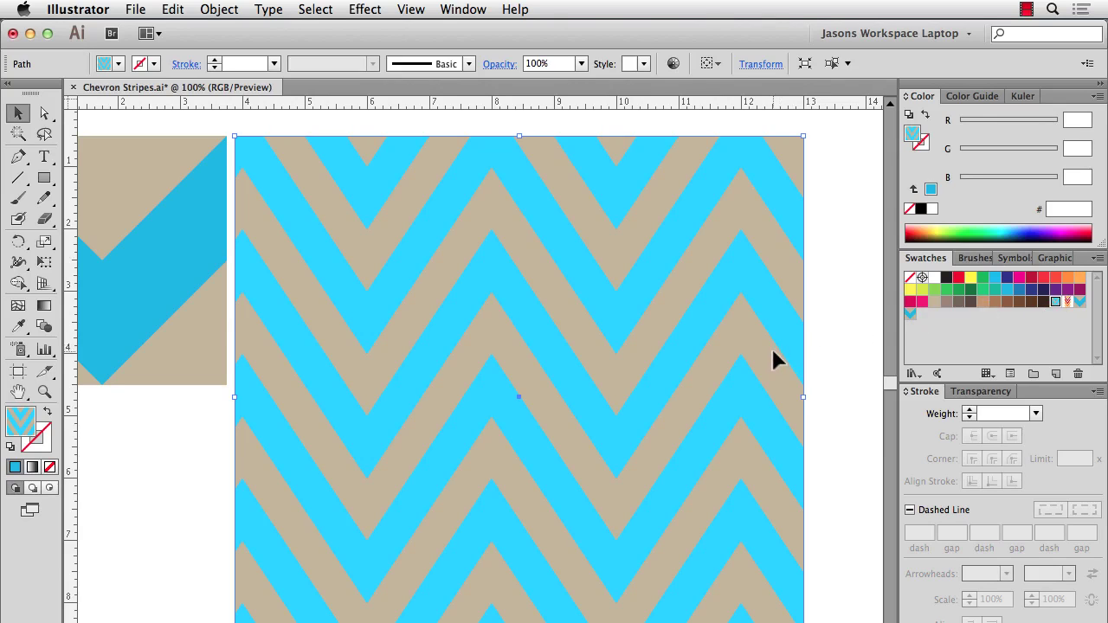
pyautogui.press('super+minus')
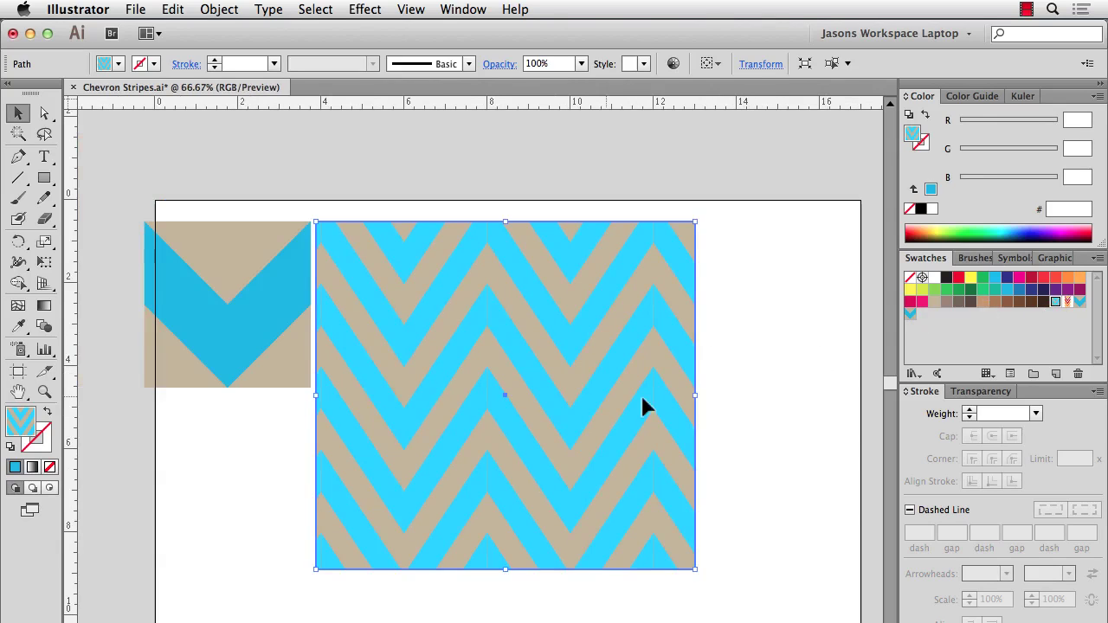
pyautogui.moveTo(601, 392); pyautogui.dragTo(725, 403)
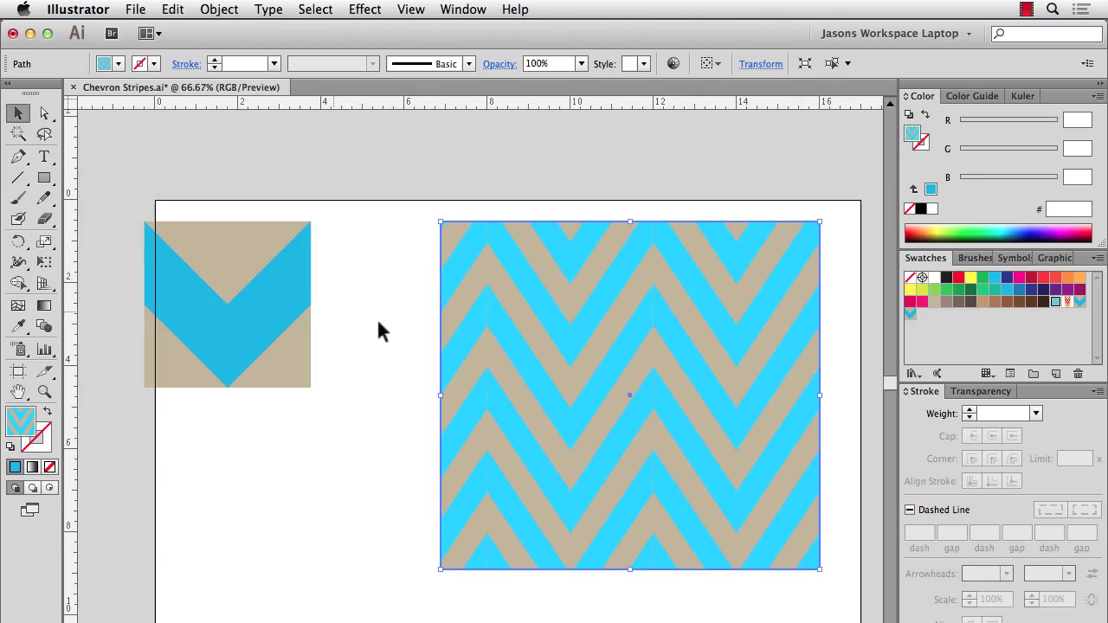
# Delete the old chevron tile and create a blue square 4 in wide and 4 in high in its place.
pyautogui.click(275, 317)
pyautogui.press('Delete')
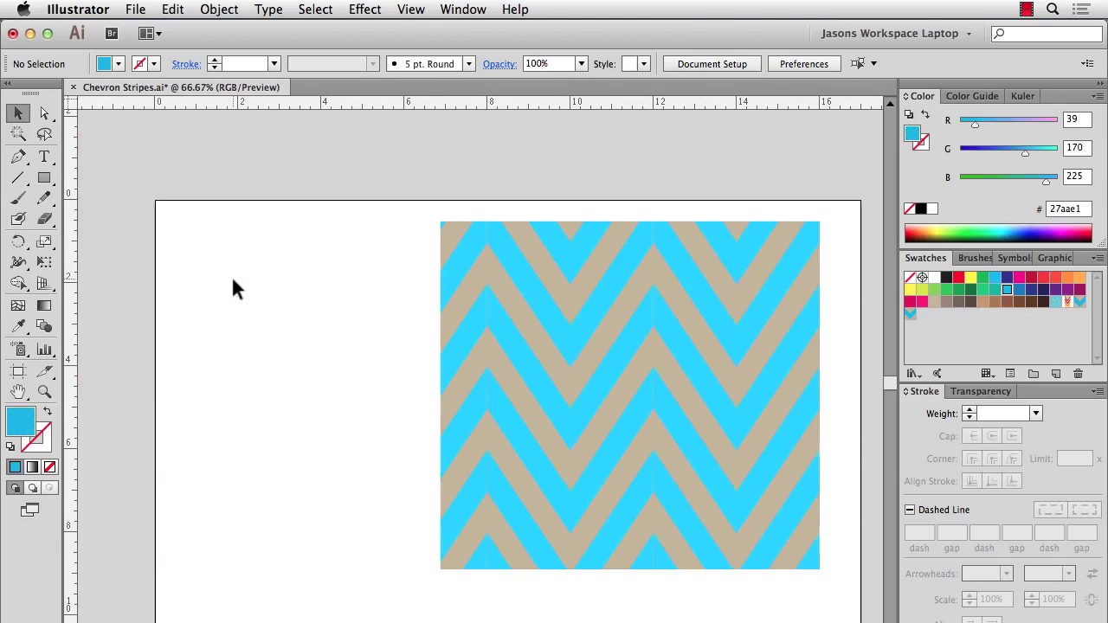
pyautogui.click(45, 180)
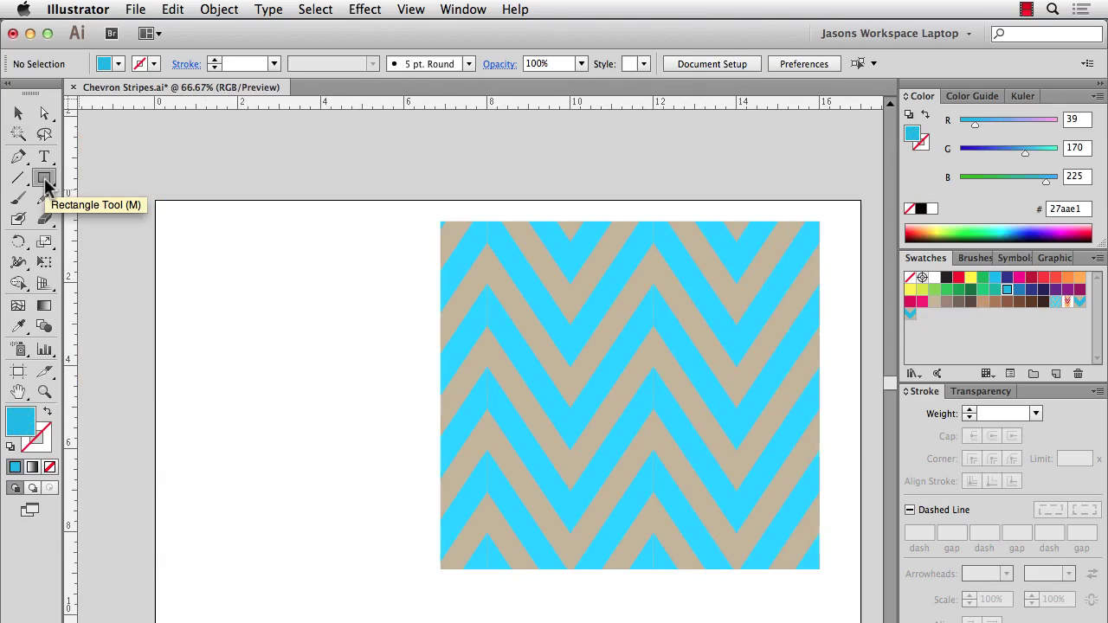
pyautogui.click(183, 227)
pyautogui.write('4')
pyautogui.press('Tab')
pyautogui.write('4')
pyautogui.press('Tab')
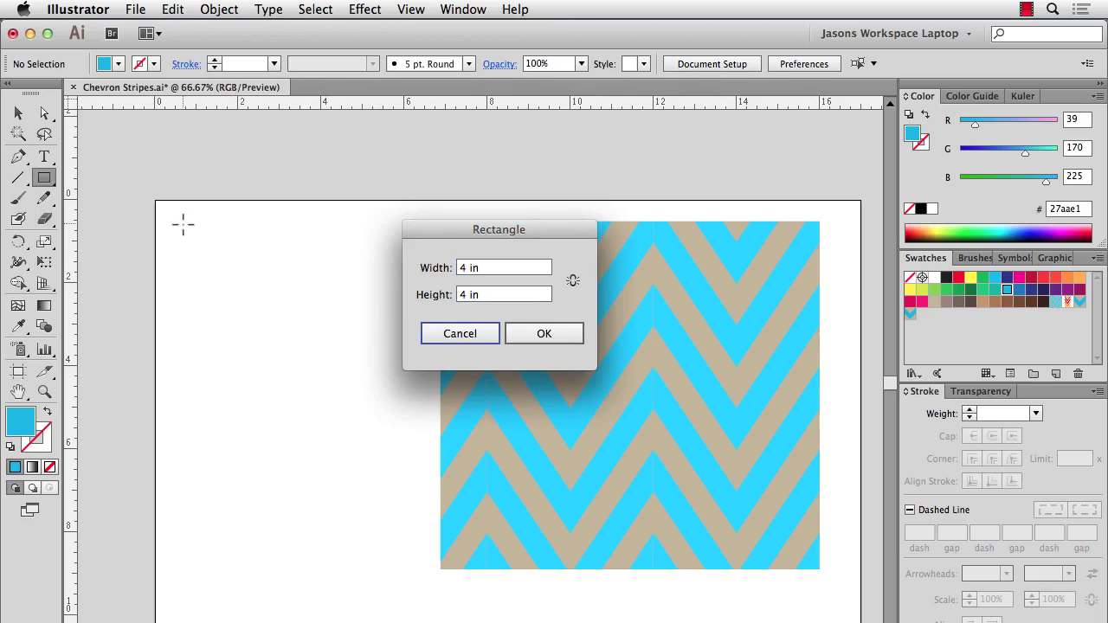
pyautogui.click(537, 333)
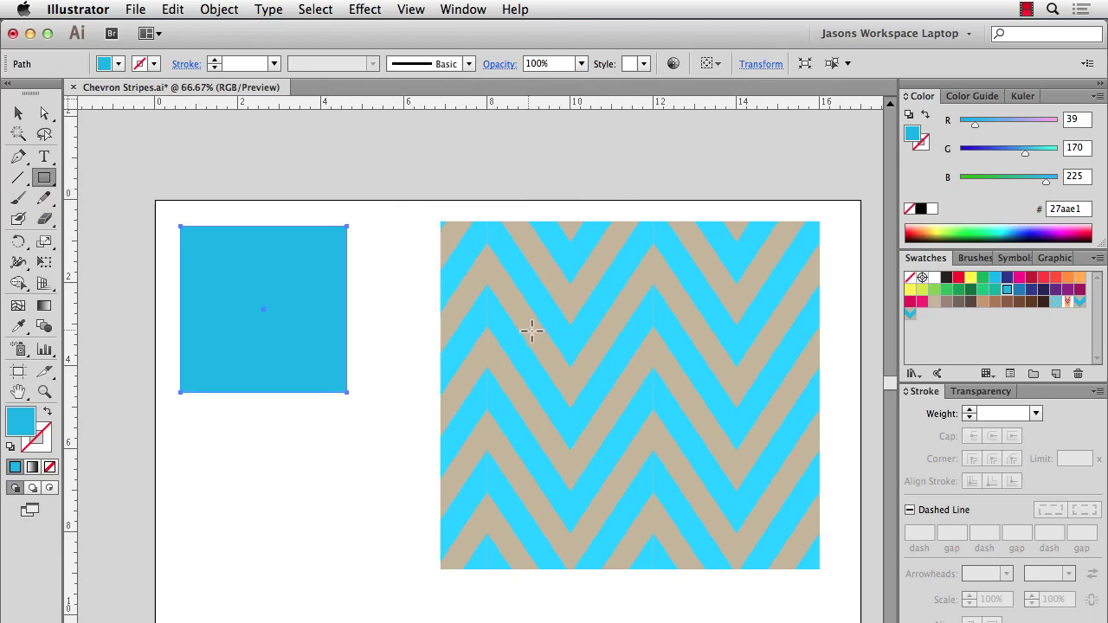
# Paste a copy of the blue square exactly in front of it and fill the copy with dark green.
pyautogui.press('super+c')
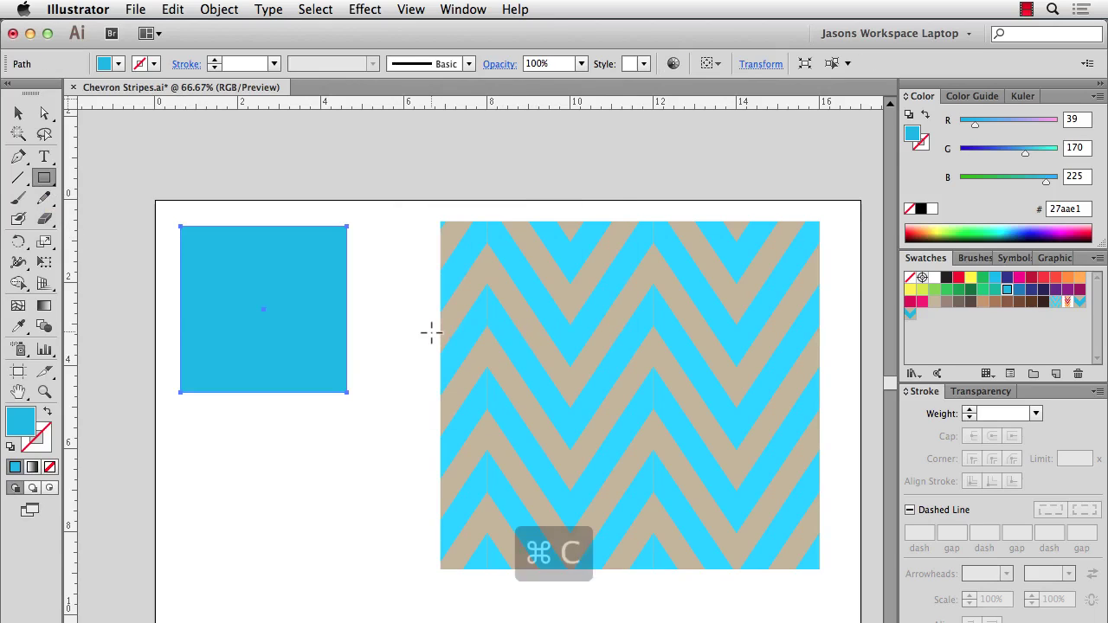
pyautogui.press('super+f')
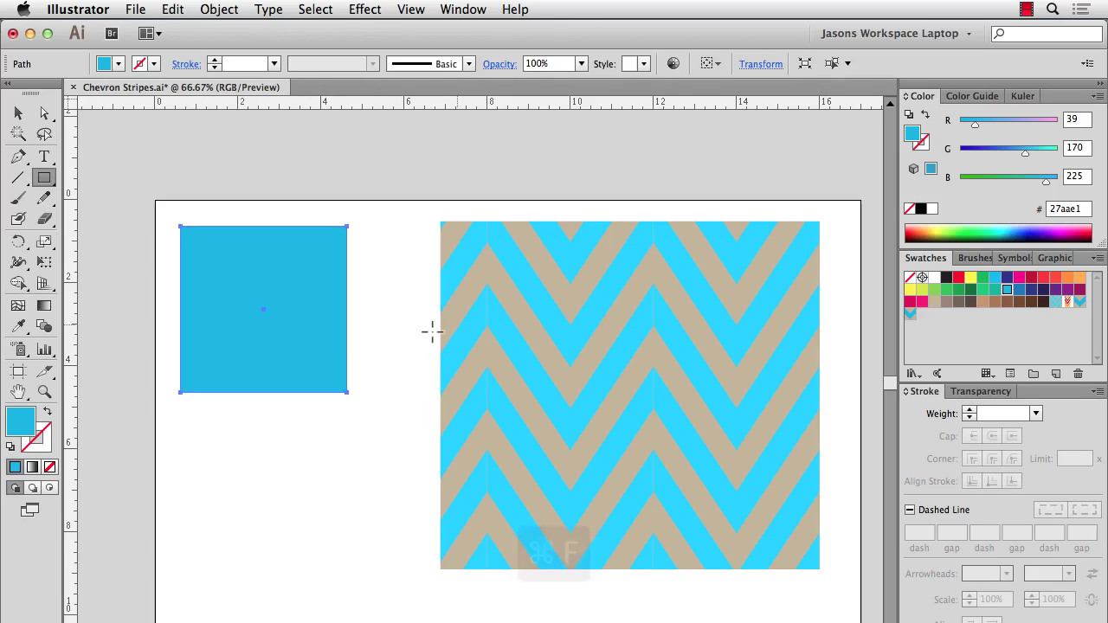
pyautogui.click(971, 291)
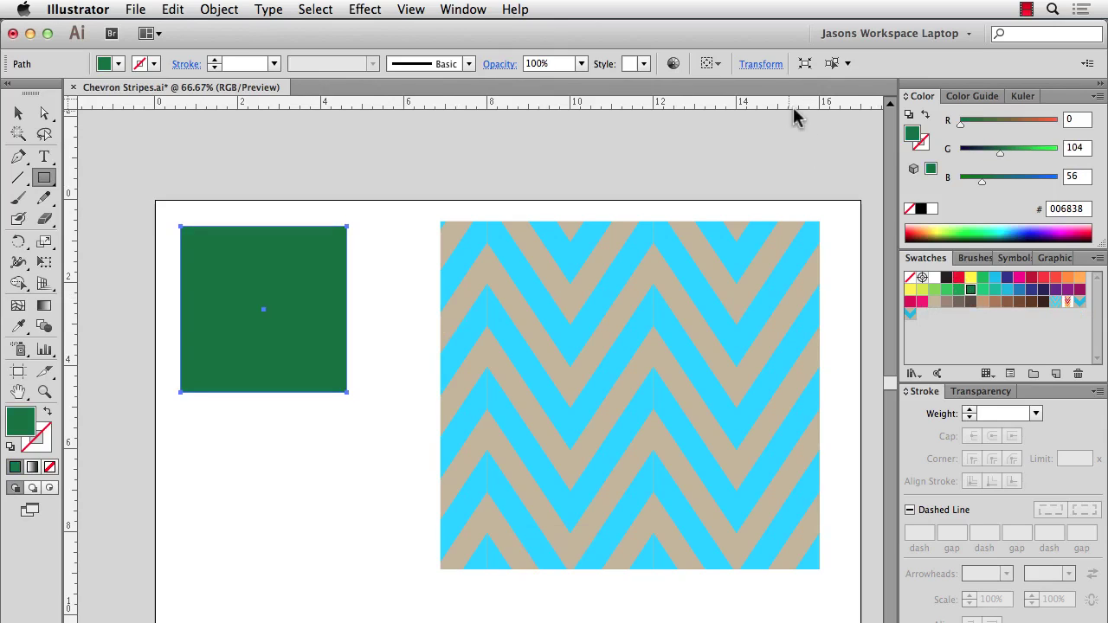
# Set the green copy's height to 1 in and add anchor points at the midpoints of its sides.
pyautogui.click(763, 65)
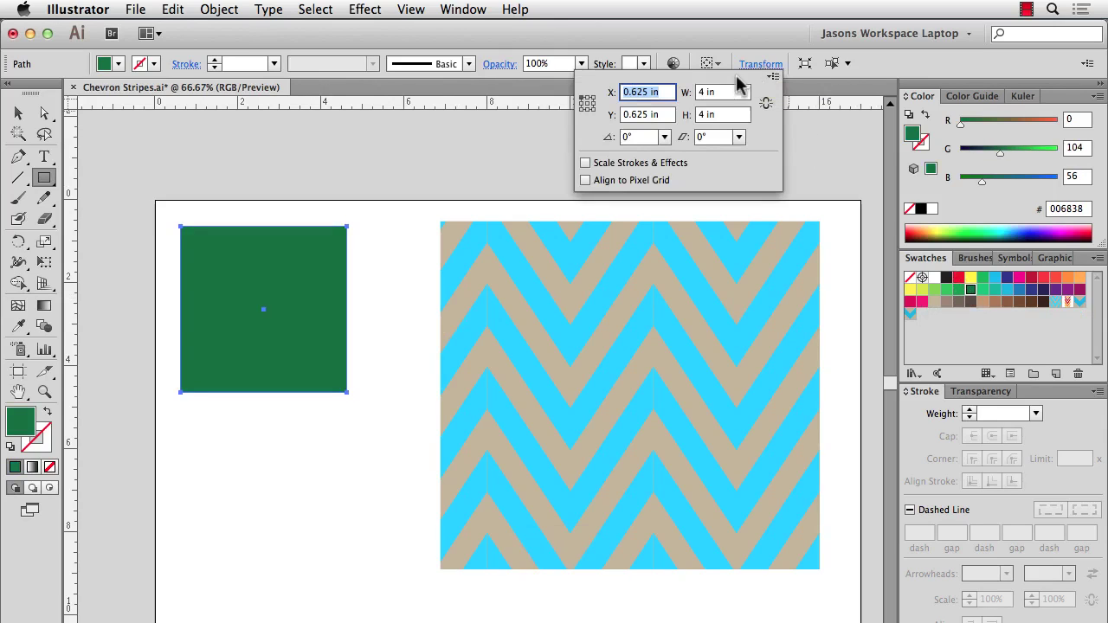
pyautogui.tripleClick(727, 116)
pyautogui.write('1')
pyautogui.press('Tab')
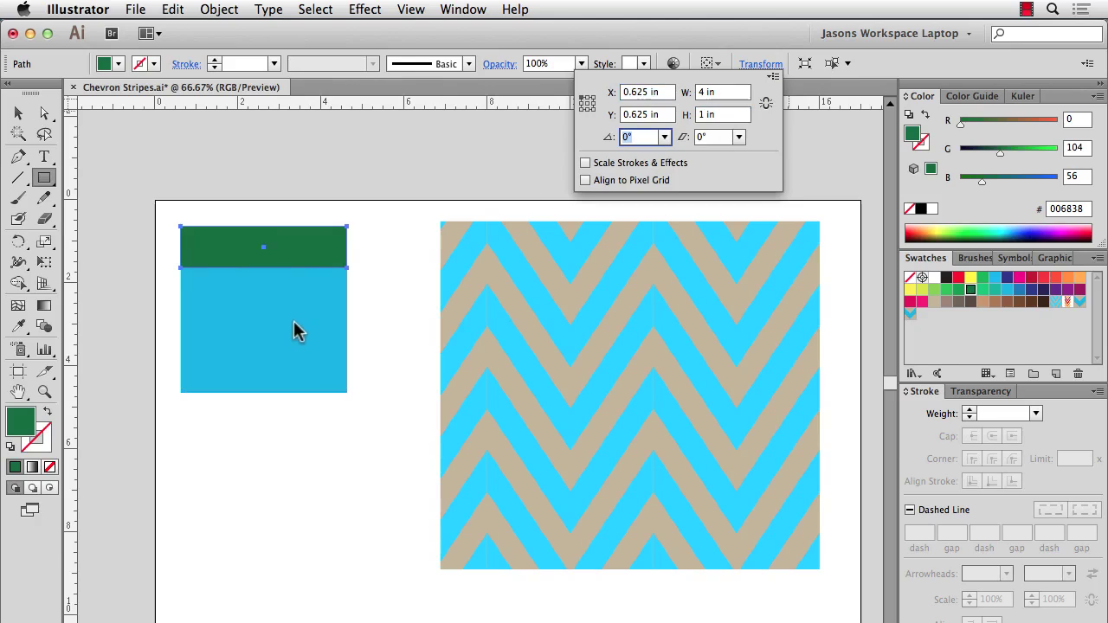
pyautogui.click(225, 10)
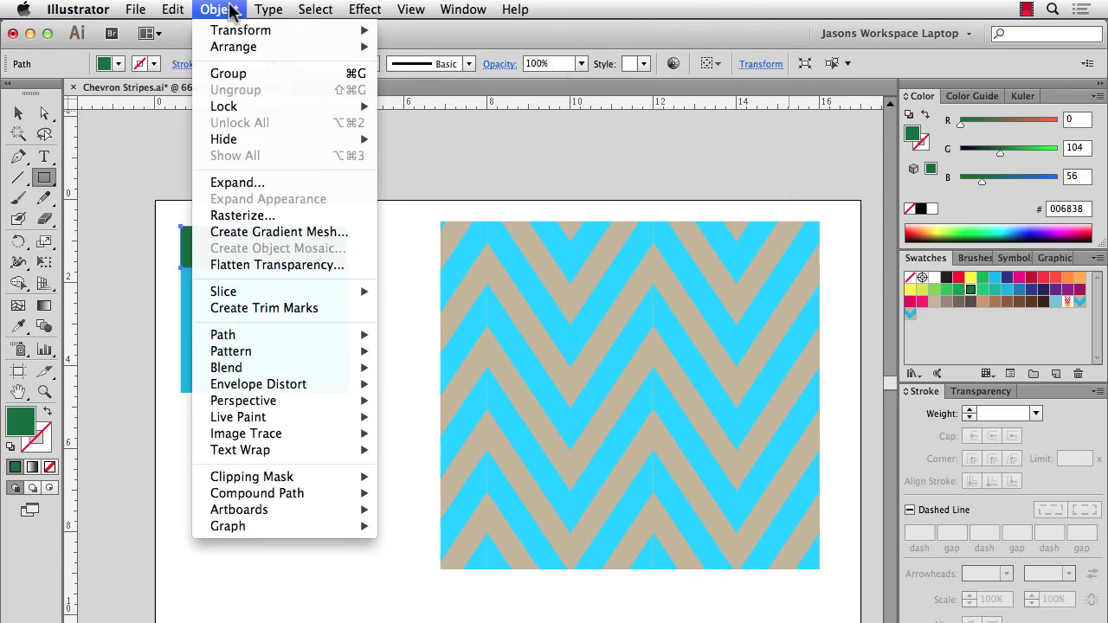
pyautogui.moveTo(267, 337)
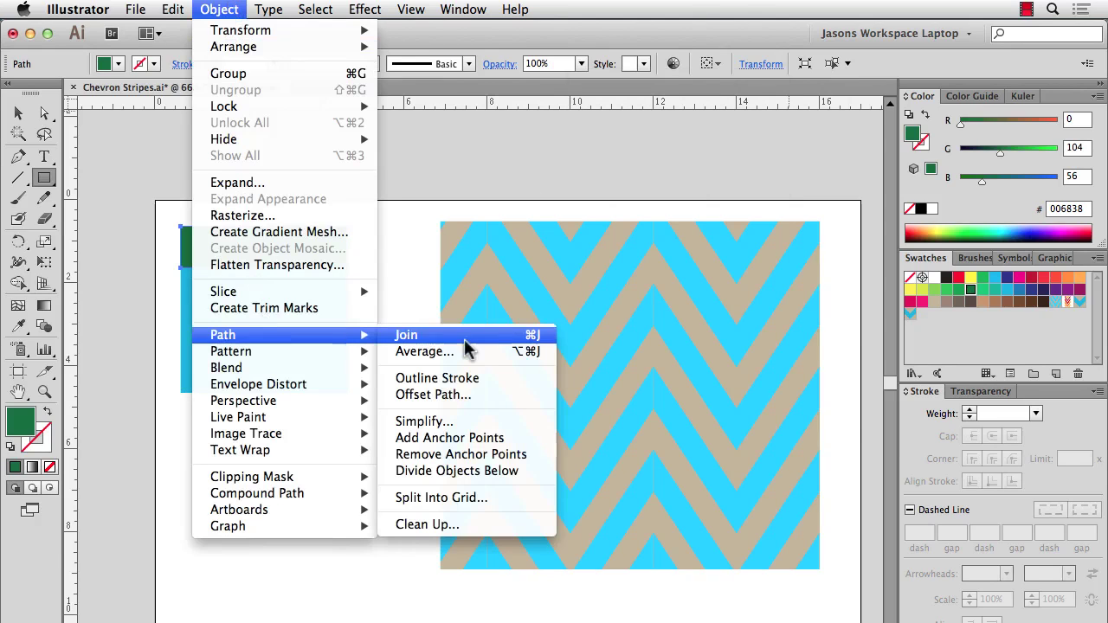
pyautogui.click(487, 439)
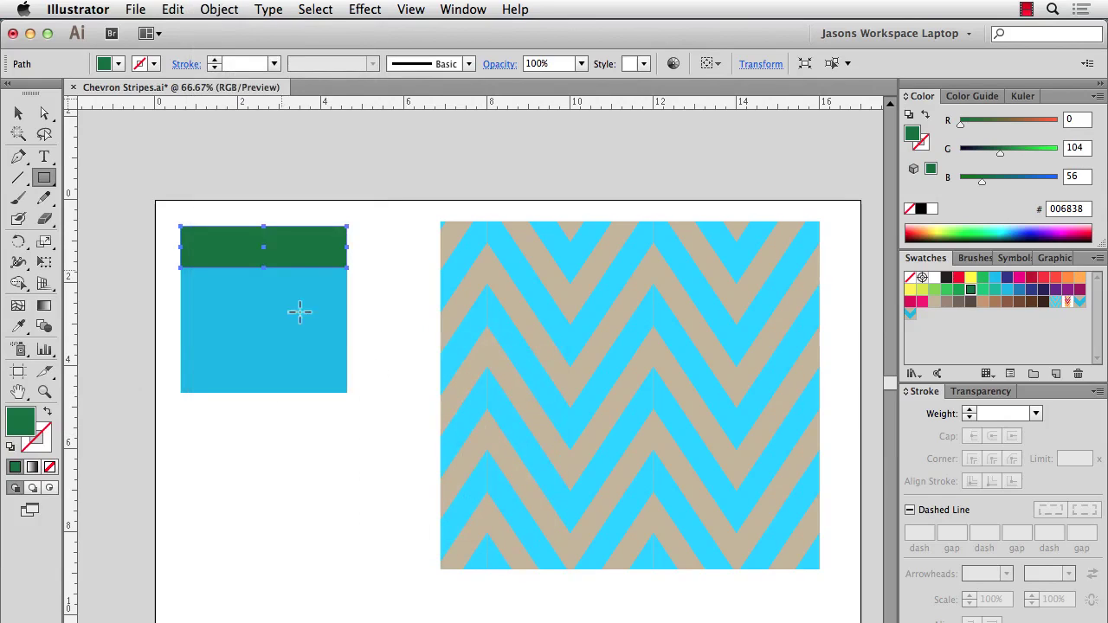
# Move the green strip's two centre anchor points straight down about 3 in to the blue square's bottom edge, forming a chevron.
pyautogui.press('super+1')
pyautogui.moveTo(257, 244); pyautogui.dragTo(336, 264)
pyautogui.press('a')
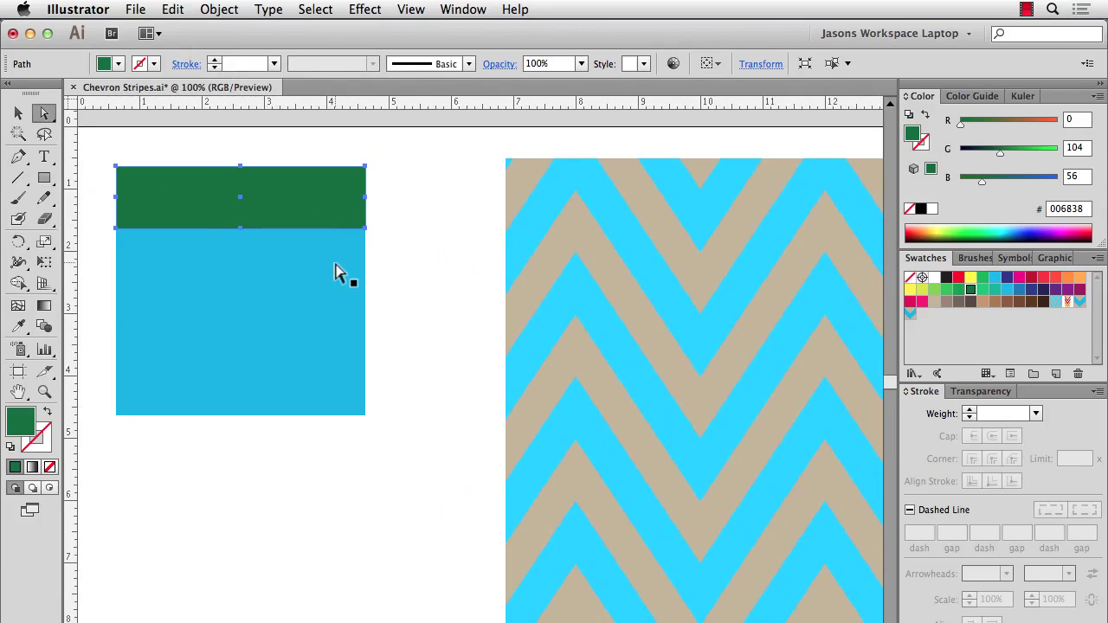
pyautogui.click(242, 167)
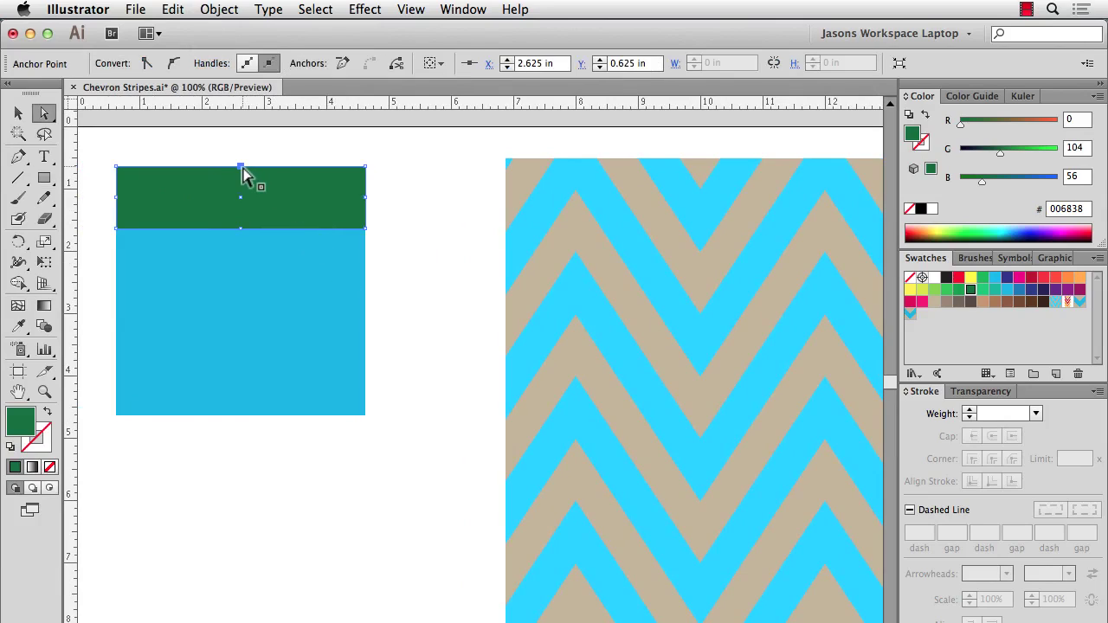
pyautogui.click(240, 228)
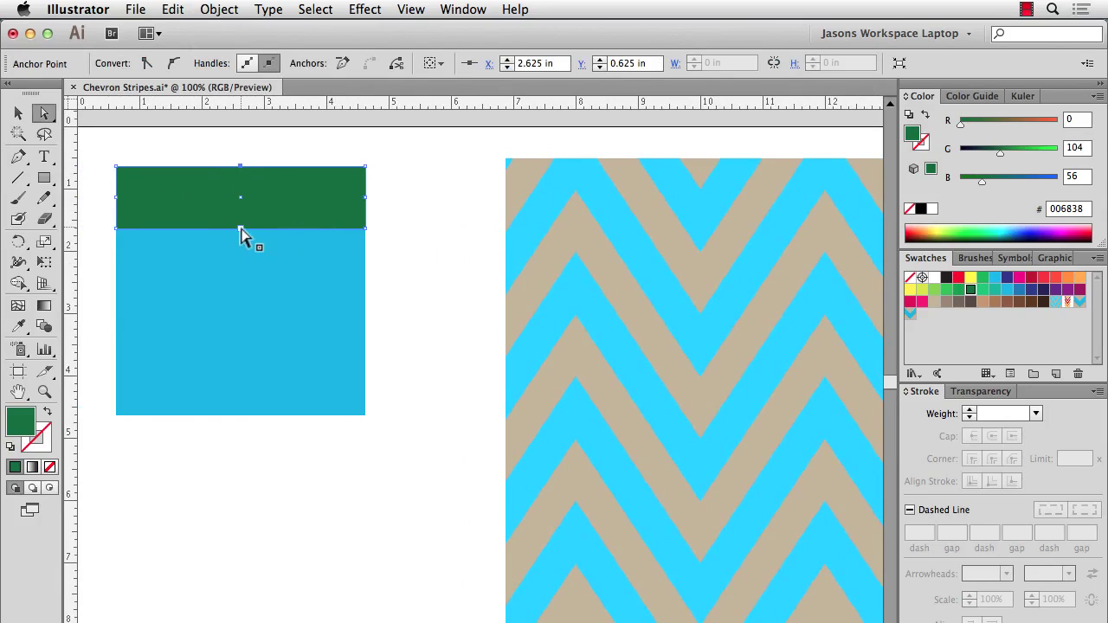
pyautogui.moveTo(240, 228); pyautogui.dragTo(244, 421)
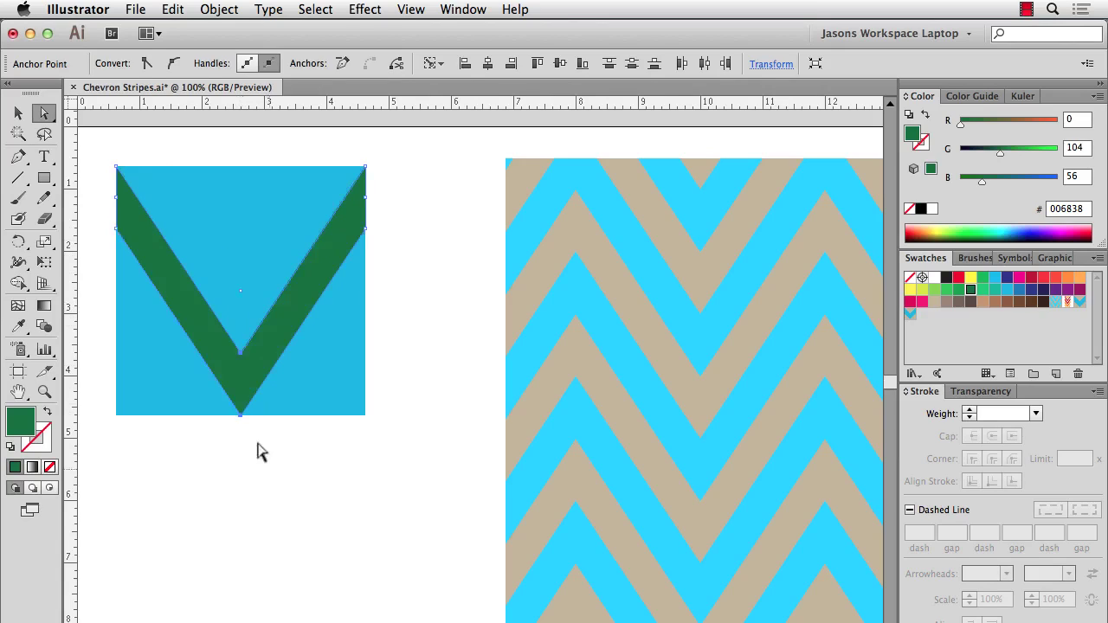
# Save the green chevron and its blue background square together as a new pattern swatch.
pyautogui.press('v')
pyautogui.click(271, 481)
pyautogui.moveTo(297, 487); pyautogui.dragTo(928, 338)
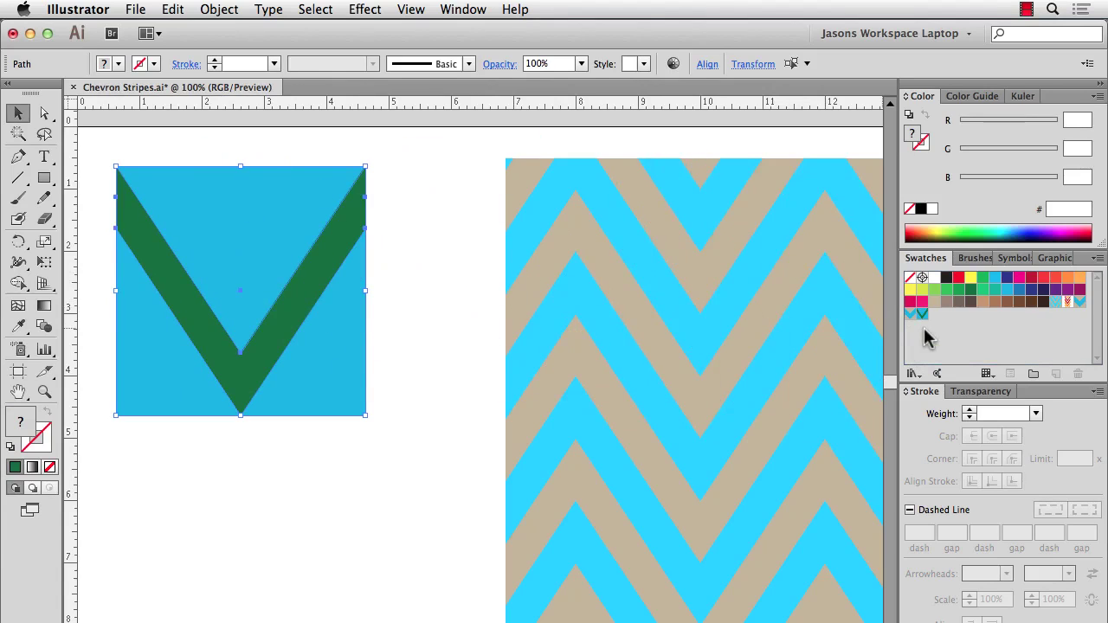
# Fill the large rectangle with the new green-on-blue chevron swatch, comparing it with the narrow tan chevron swatch.
pyautogui.click(790, 308)
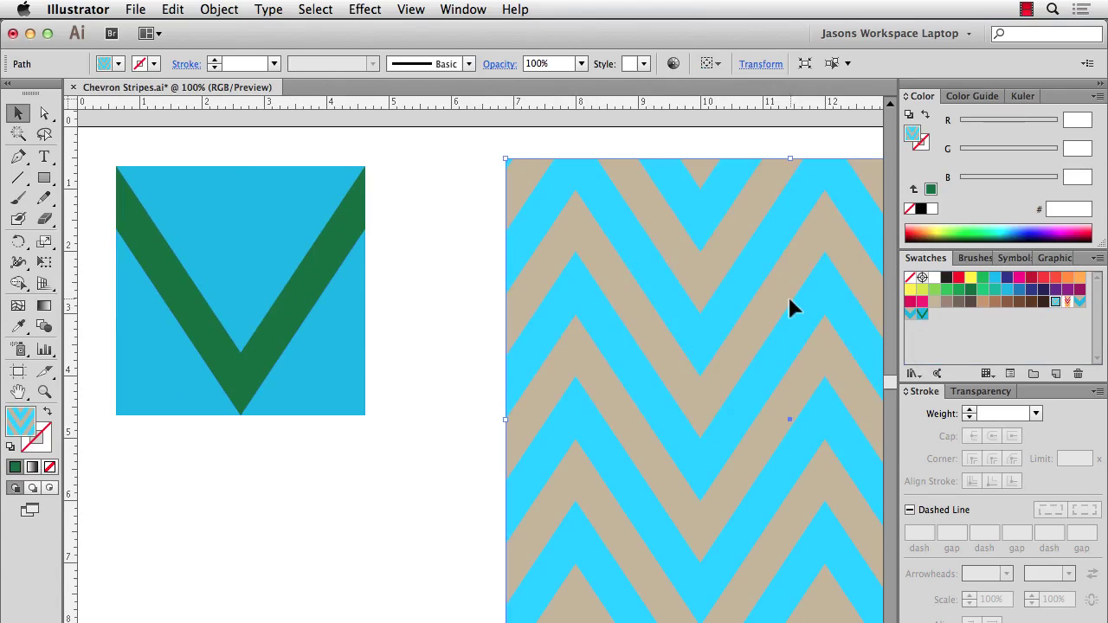
pyautogui.click(922, 314)
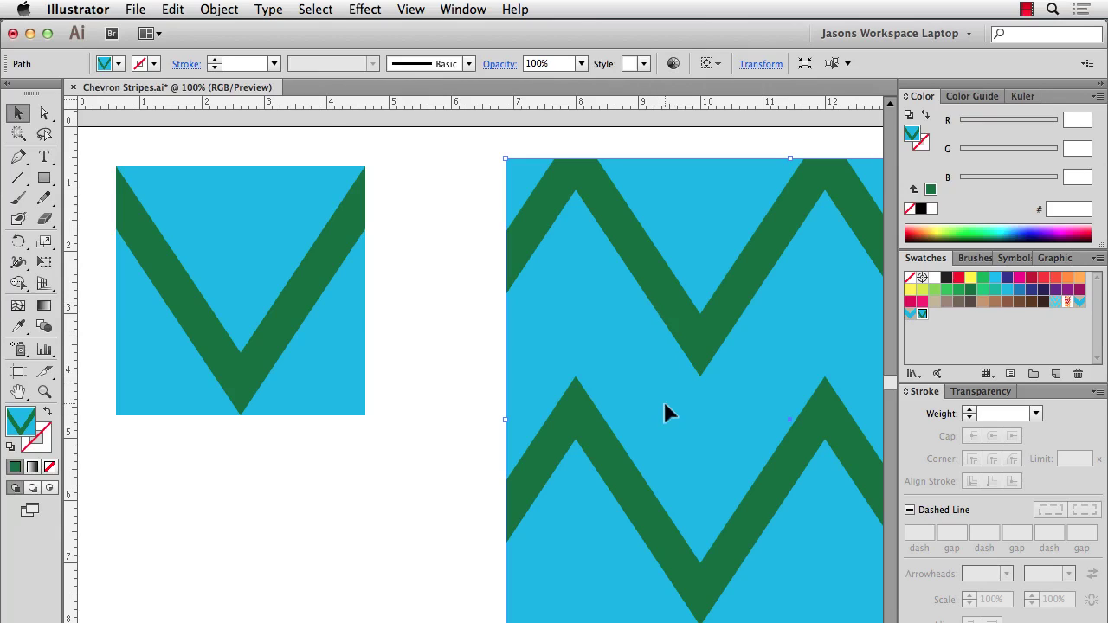
pyautogui.click(1055, 301)
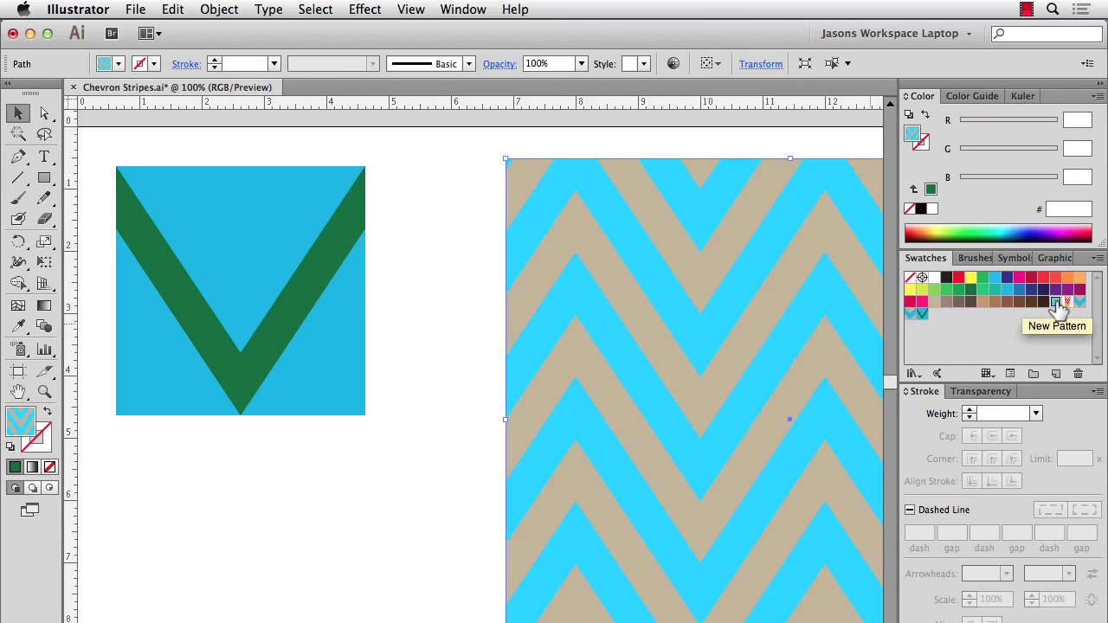
pyautogui.click(920, 314)
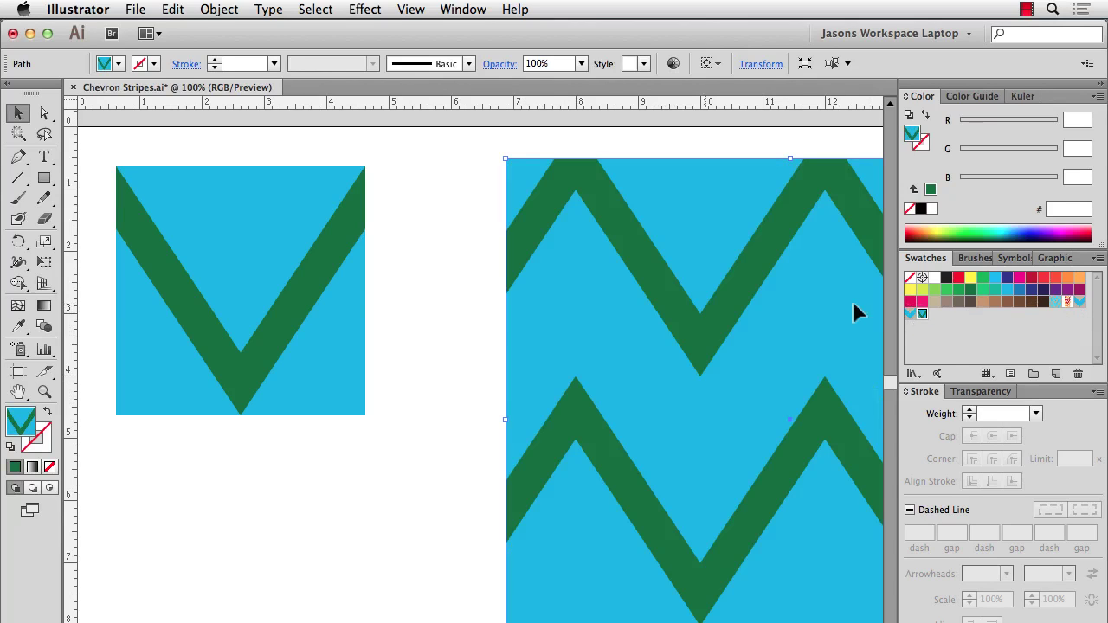
pyautogui.click(428, 376)
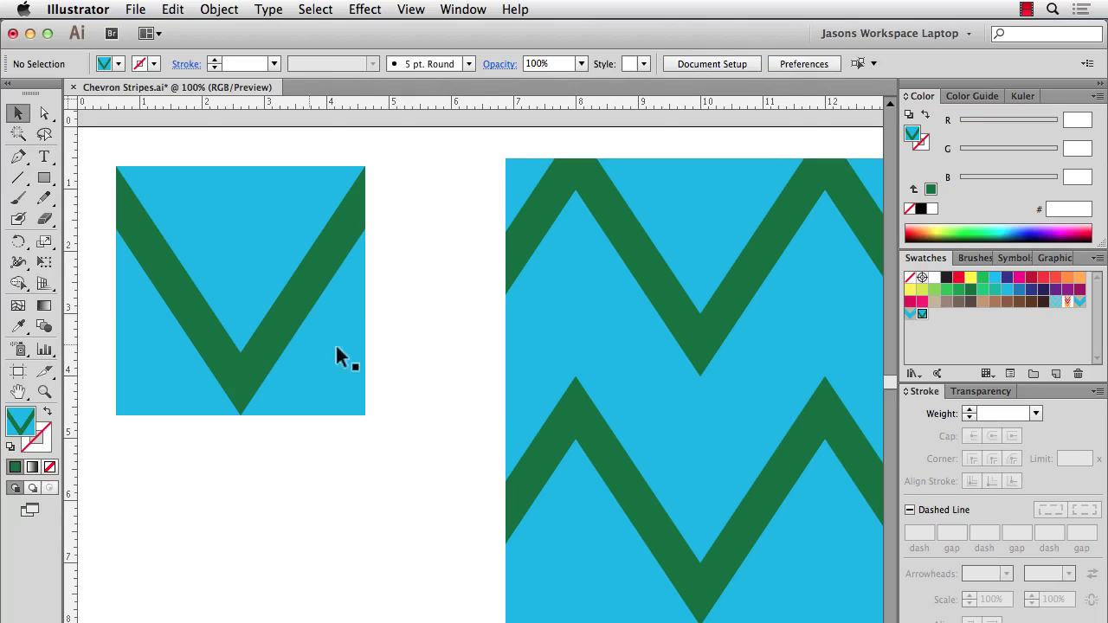
# Make a copy of the green chevron moved 0 in horizontally and 2 in vertically, downward from the original.
pyautogui.click(275, 337)
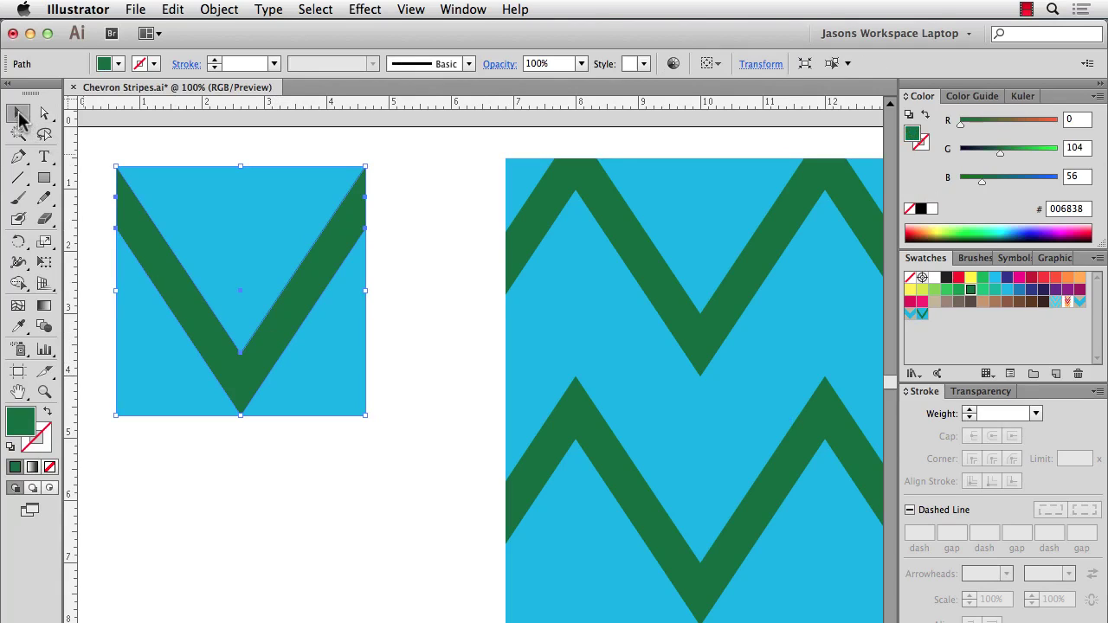
pyautogui.doubleClick(19, 115)
pyautogui.moveTo(32, 116); pyautogui.dragTo(422, 168)
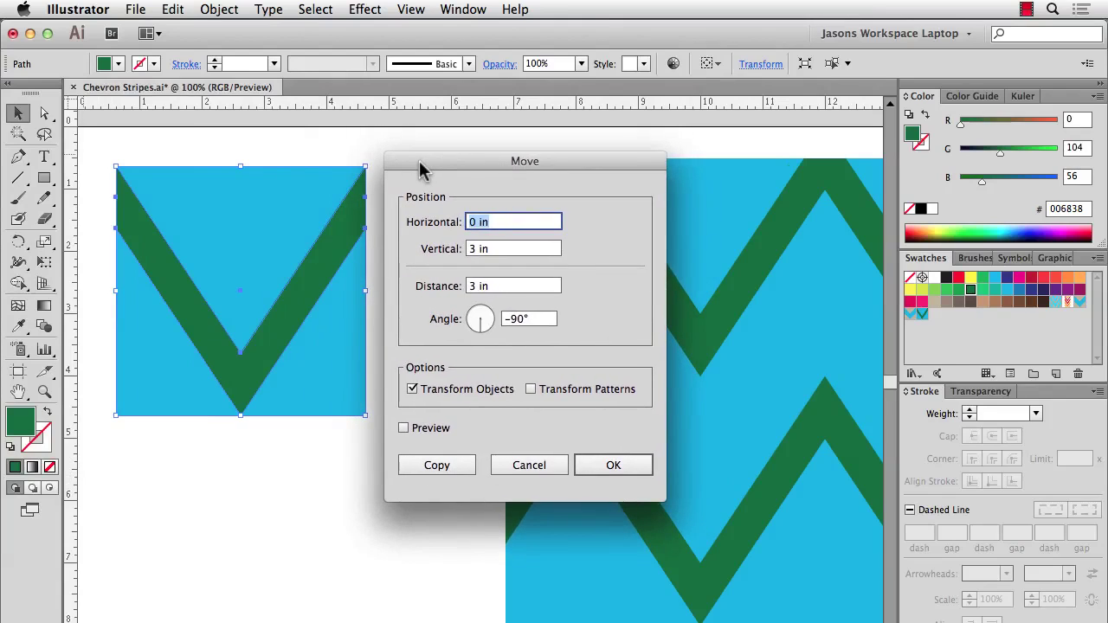
pyautogui.press('Tab')
pyautogui.write('2')
pyautogui.click(430, 429)
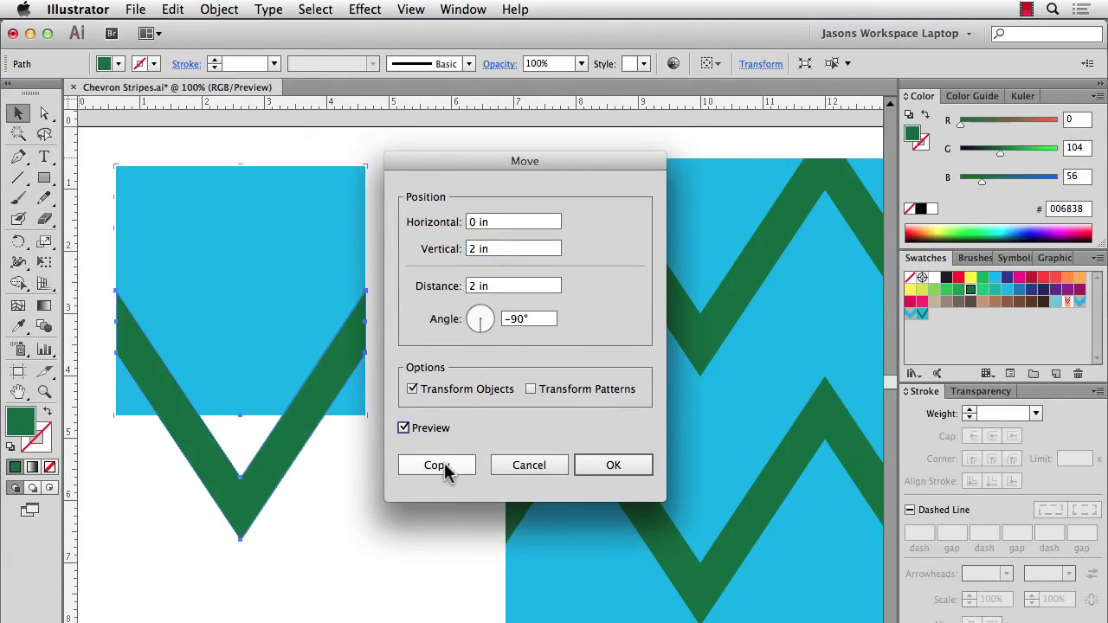
pyautogui.click(437, 466)
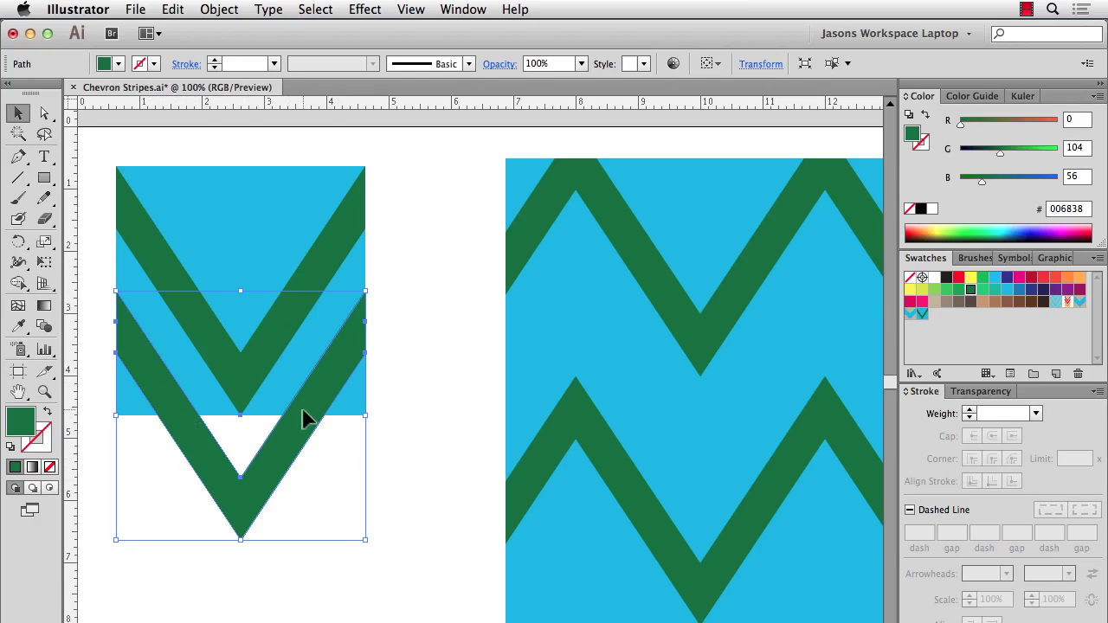
# Make a copy of the original green chevron moved 0 in horizontally and -2 in vertically, upward from the original.
pyautogui.click(407, 351)
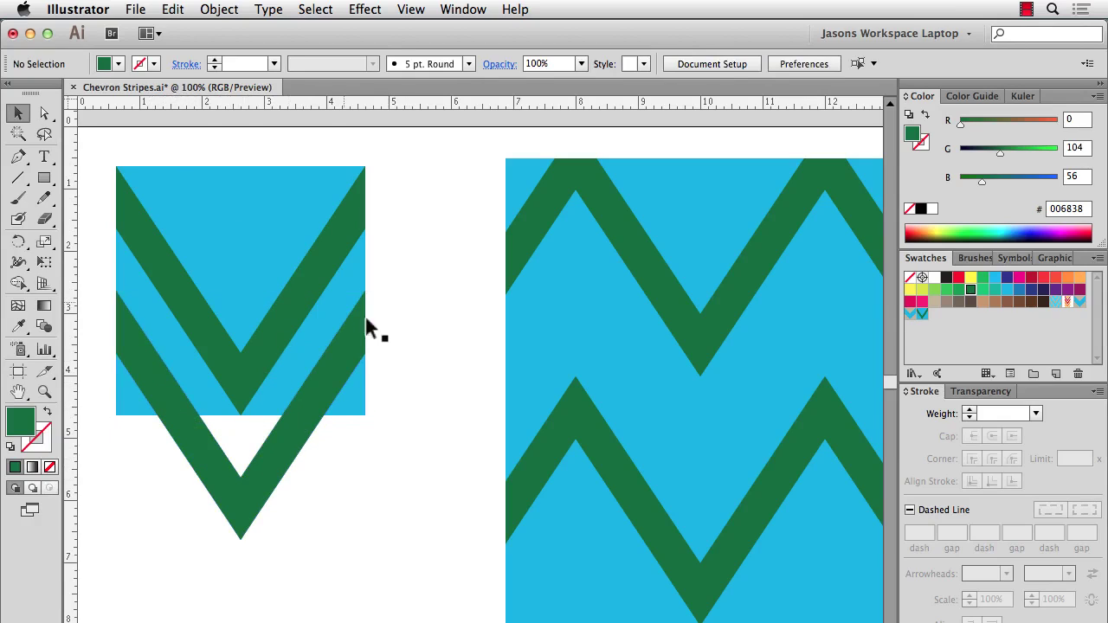
pyautogui.click(301, 286)
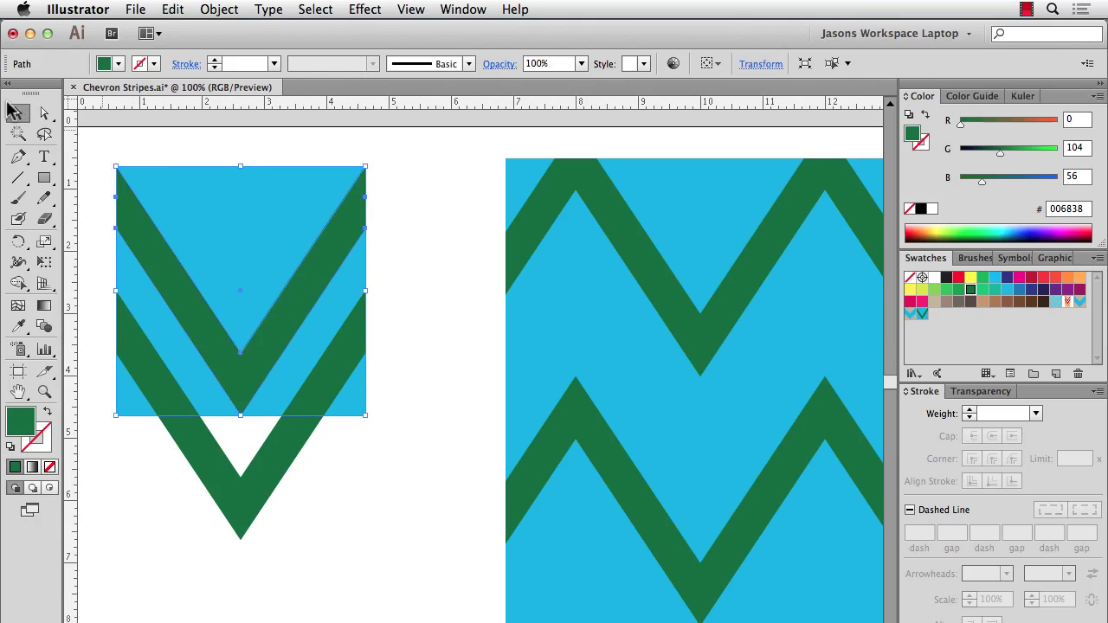
pyautogui.doubleClick(15, 113)
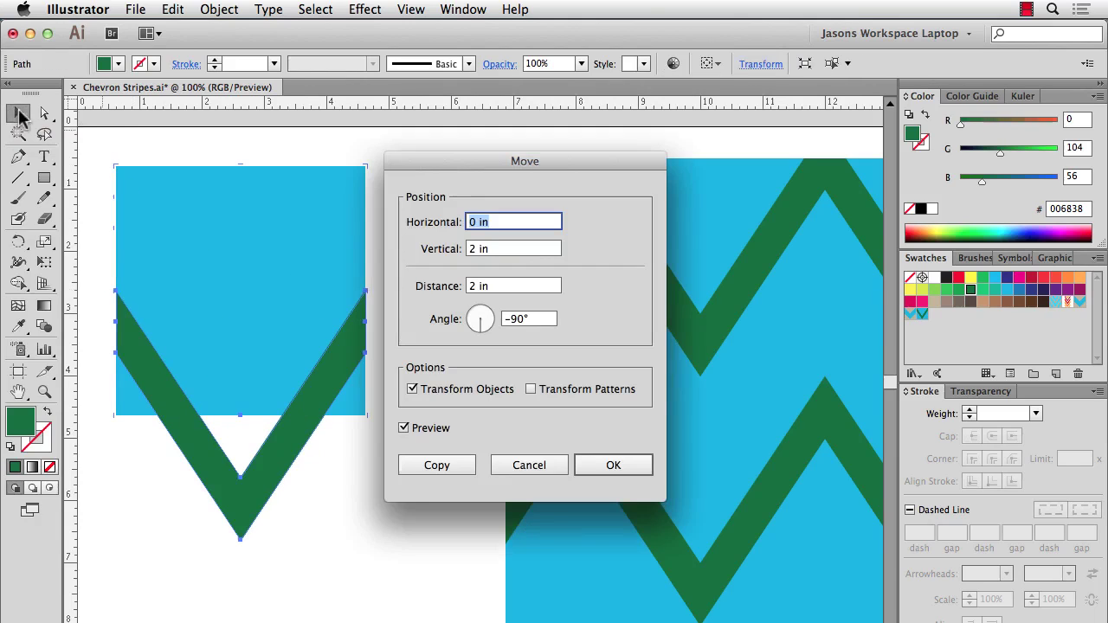
pyautogui.click(469, 251)
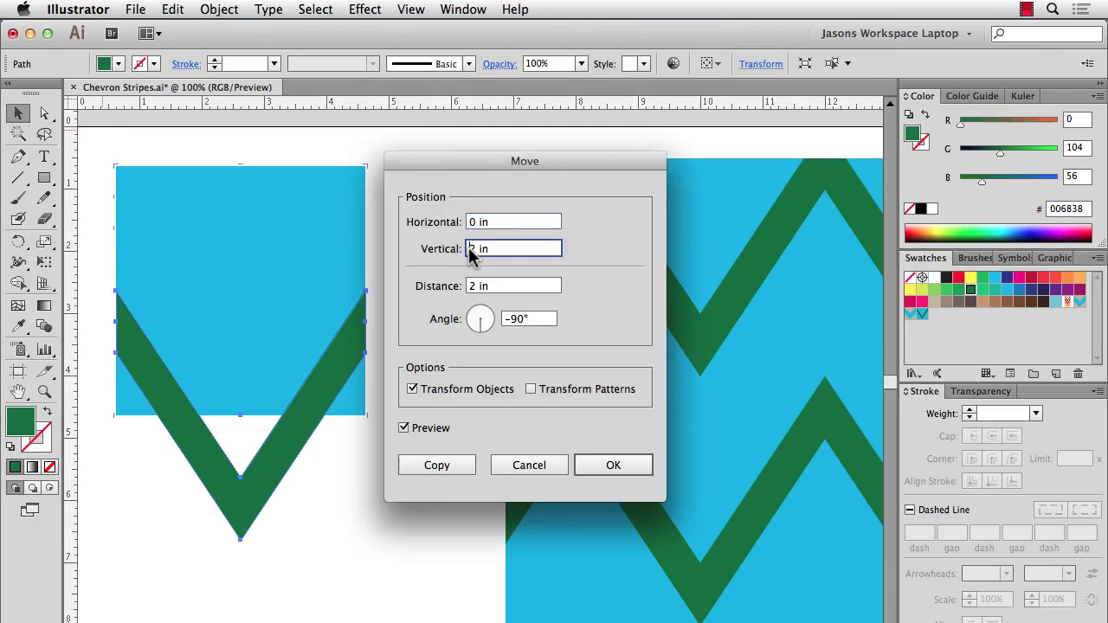
pyautogui.write('-')
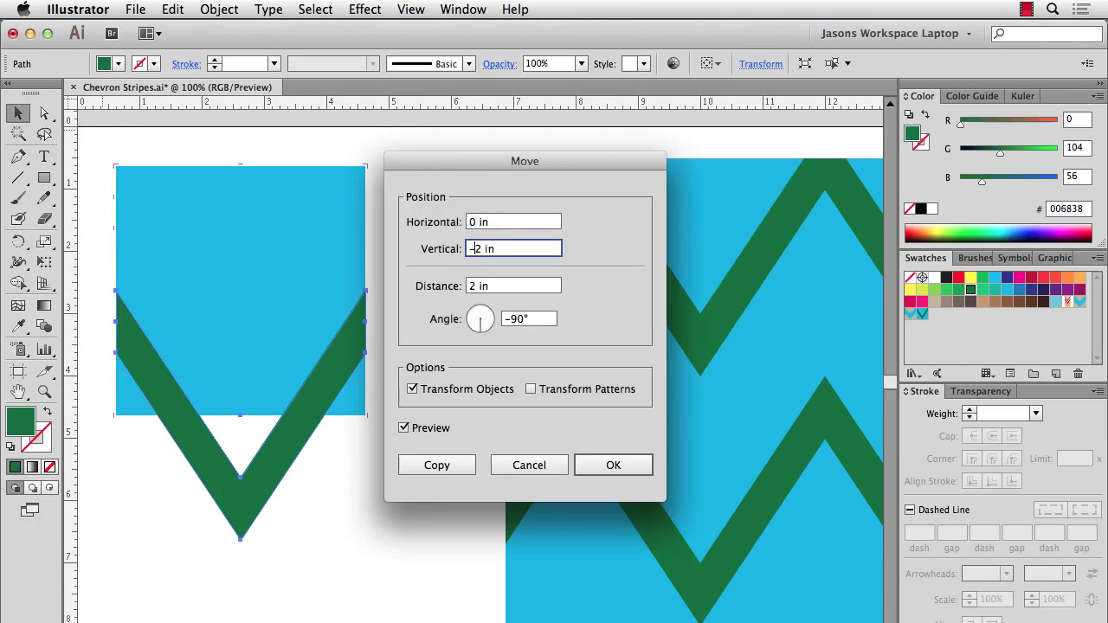
pyautogui.click(450, 465)
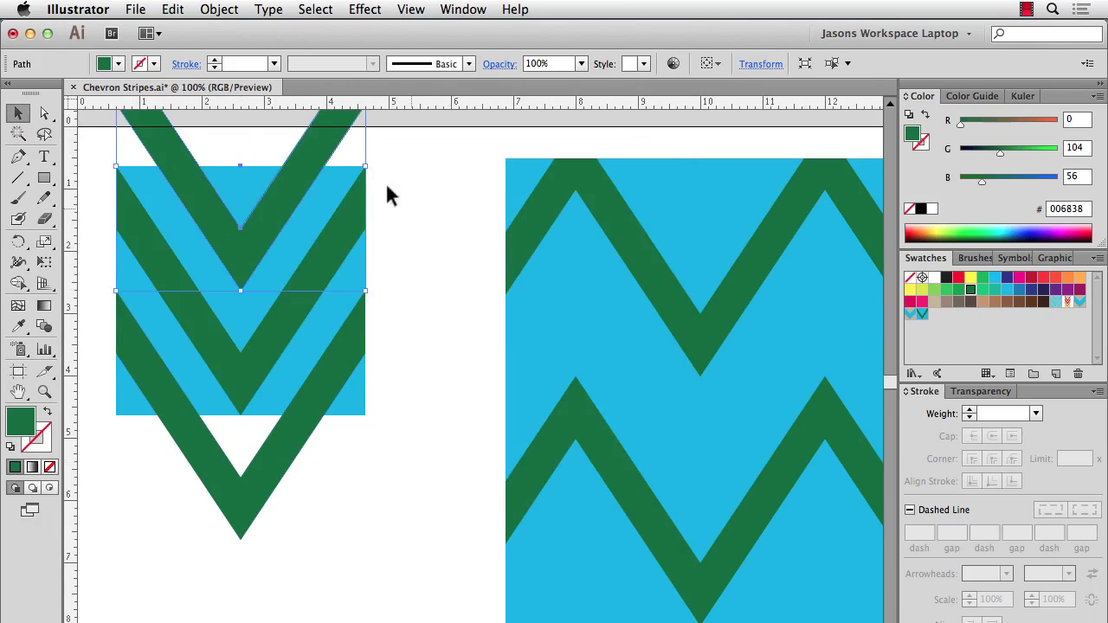
pyautogui.click(414, 223)
# Save the three green chevrons and blue square as a new pattern swatch and fill the large rectangle with it.
pyautogui.moveTo(413, 223); pyautogui.dragTo(414, 275)
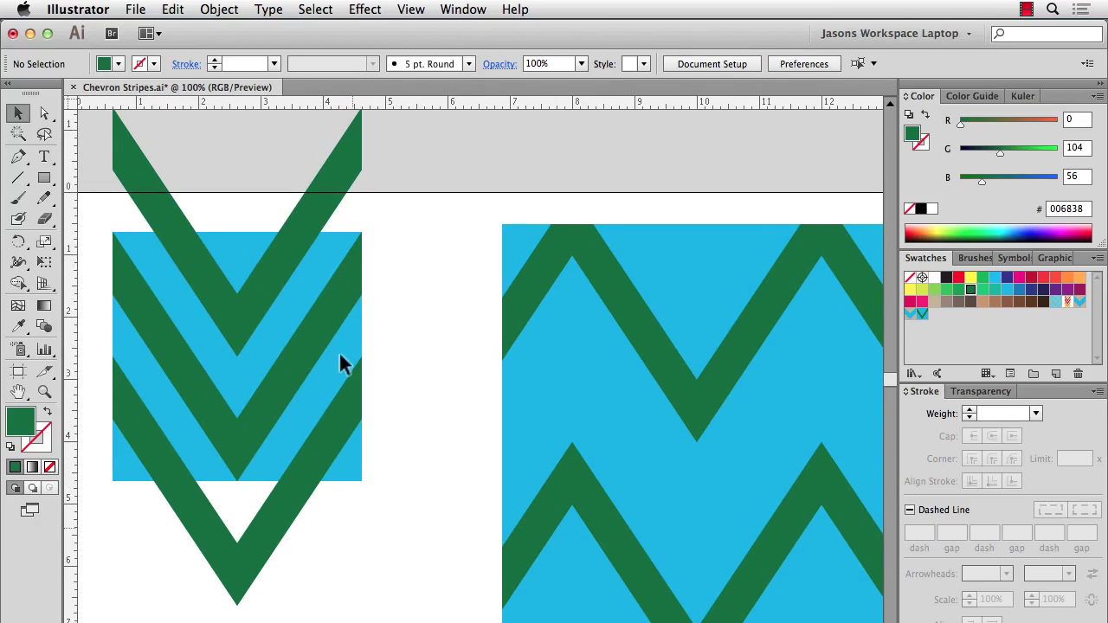
pyautogui.moveTo(401, 537); pyautogui.dragTo(101, 236)
pyautogui.moveTo(208, 356); pyautogui.dragTo(948, 347)
pyautogui.click(753, 336)
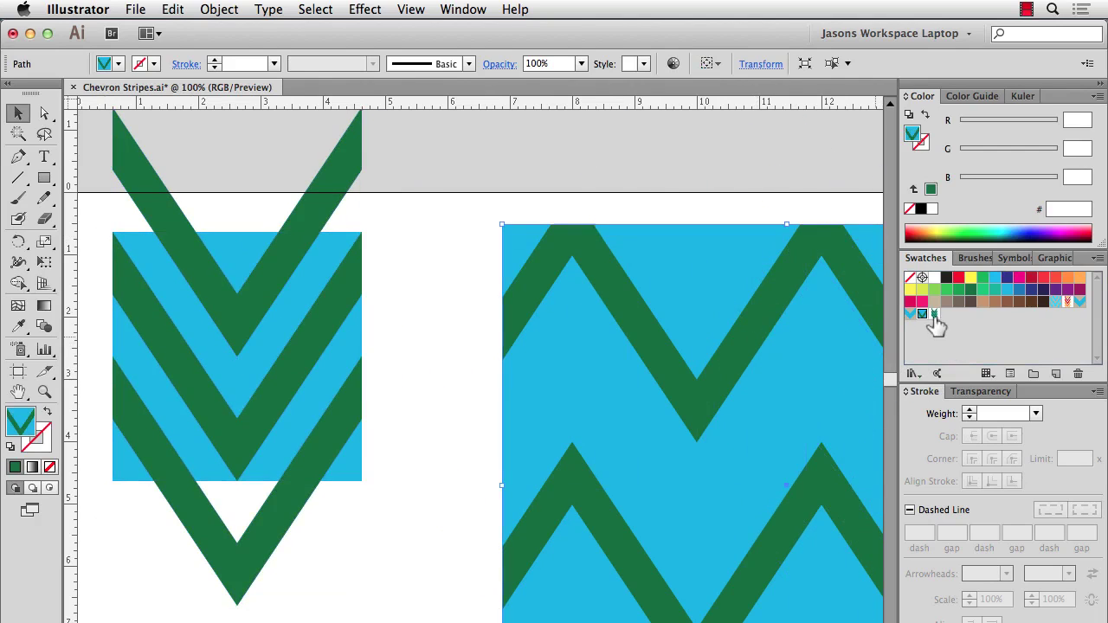
pyautogui.click(934, 315)
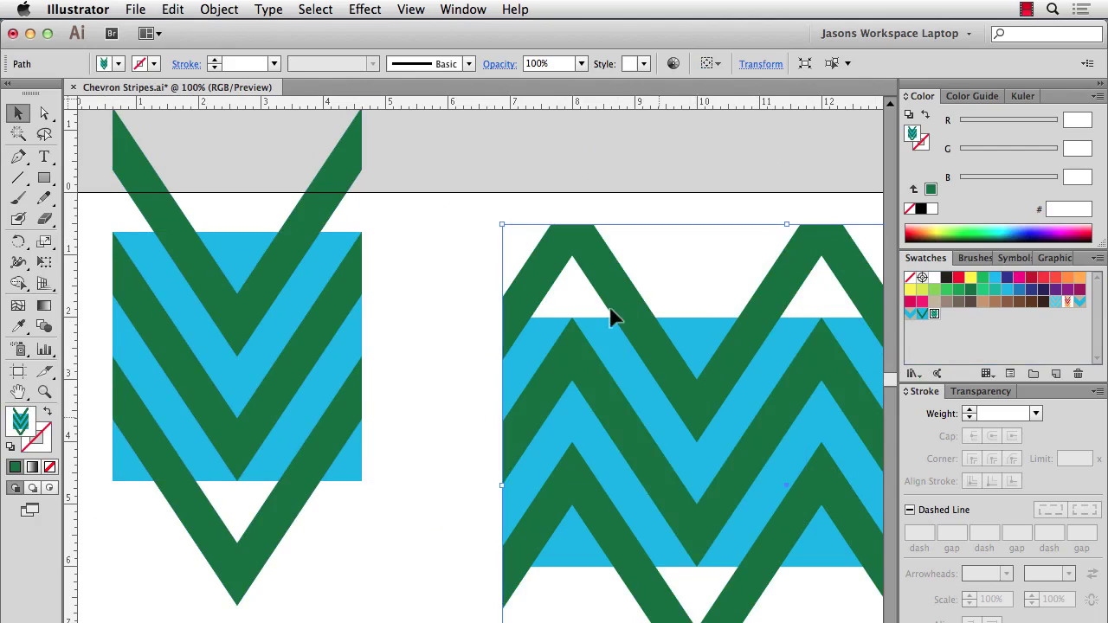
pyautogui.press('super+minus')
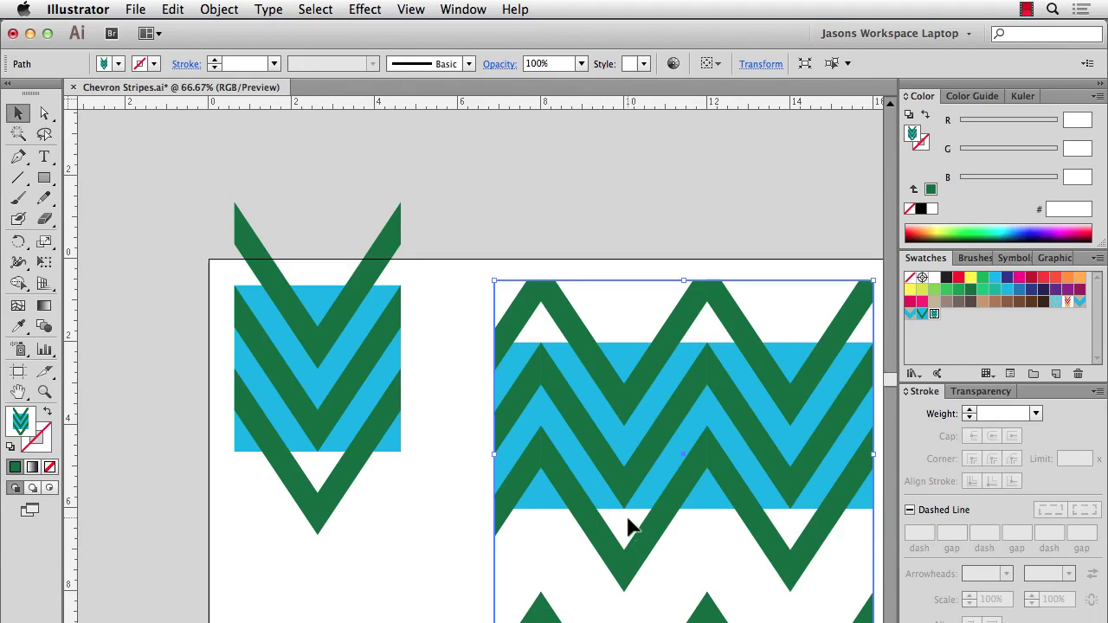
pyautogui.press('super+plus')
pyautogui.click(390, 480)
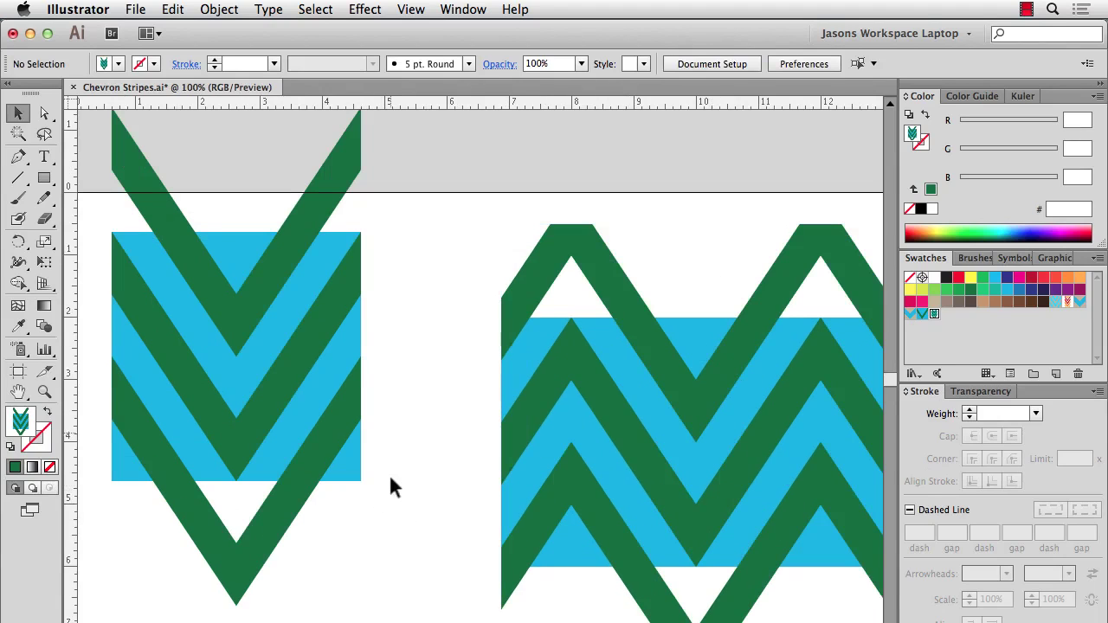
# Paste a copy of the blue square directly behind the artwork and give it no fill and no stroke as the tile boundary.
pyautogui.click(349, 351)
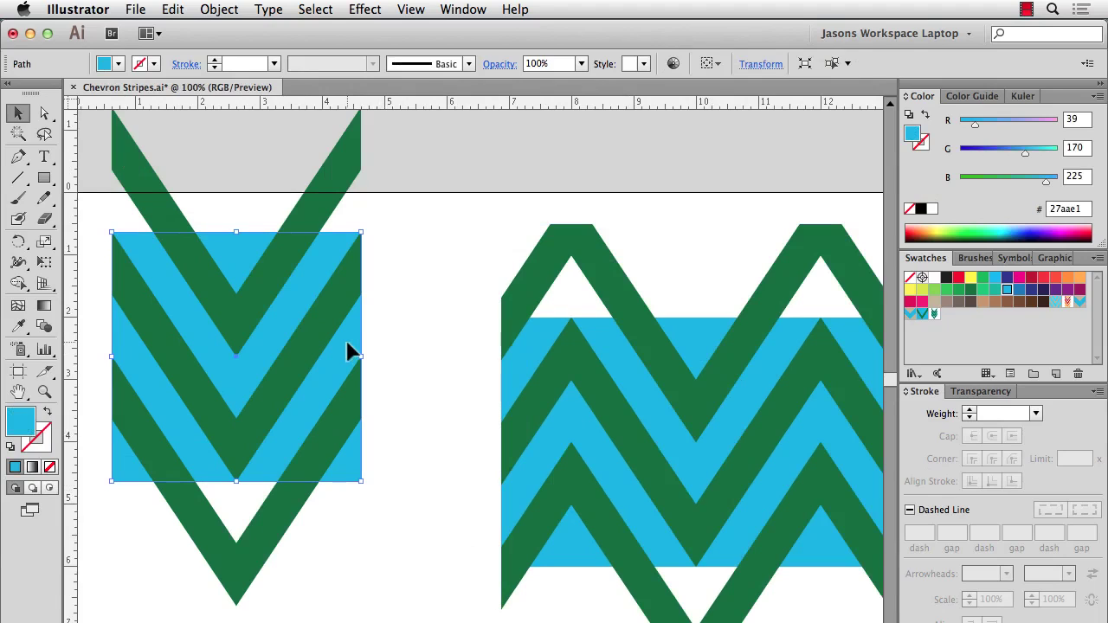
pyautogui.press('super+c')
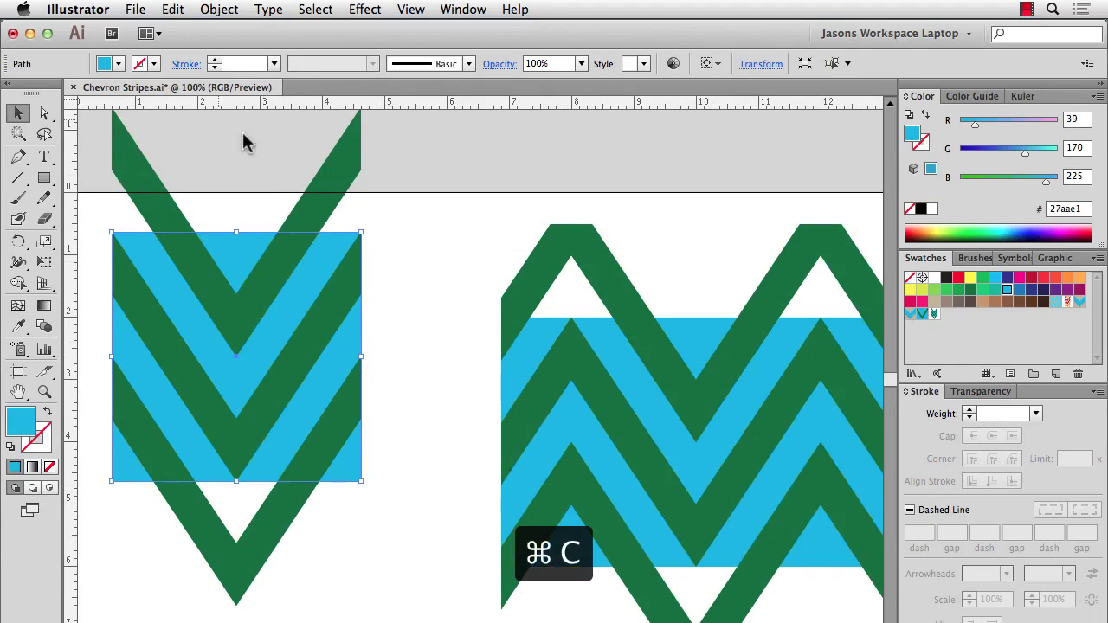
pyautogui.click(173, 10)
pyautogui.press('super+b')
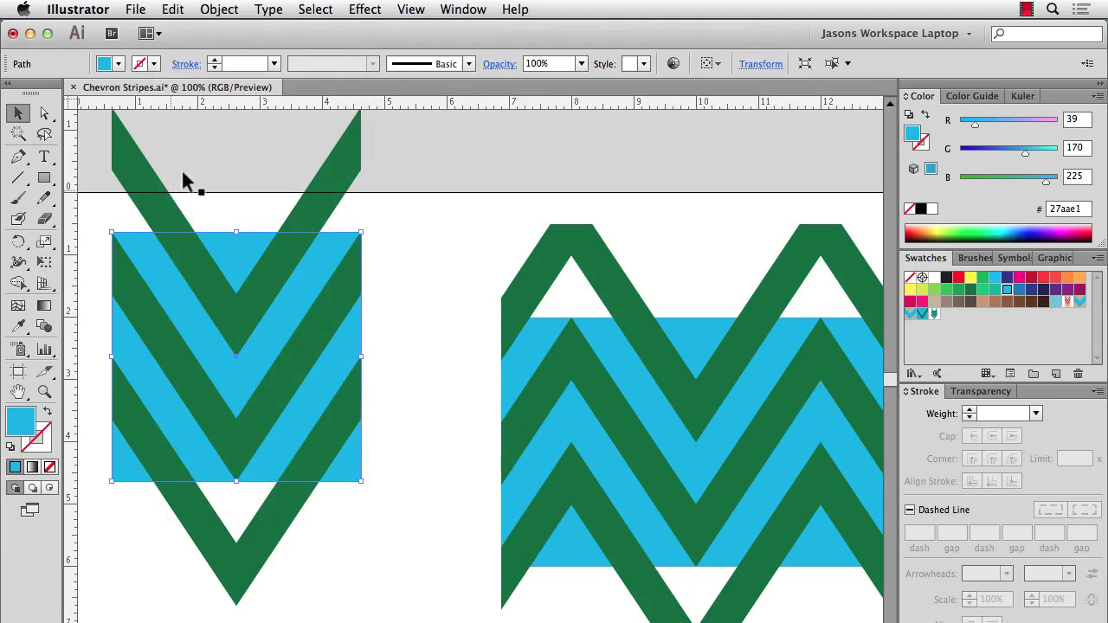
pyautogui.click(49, 470)
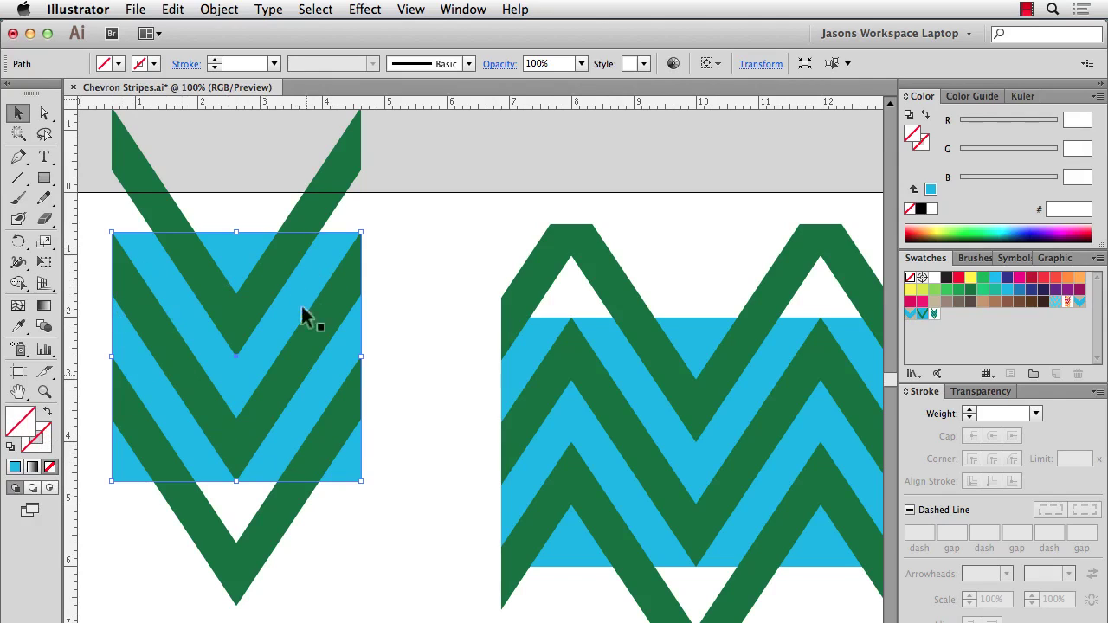
# Save the chevrons, blue square and unfilled boundary square as another pattern swatch and fill the large rectangle with it.
pyautogui.click(386, 386)
pyautogui.moveTo(379, 522); pyautogui.dragTo(940, 330)
pyautogui.click(732, 412)
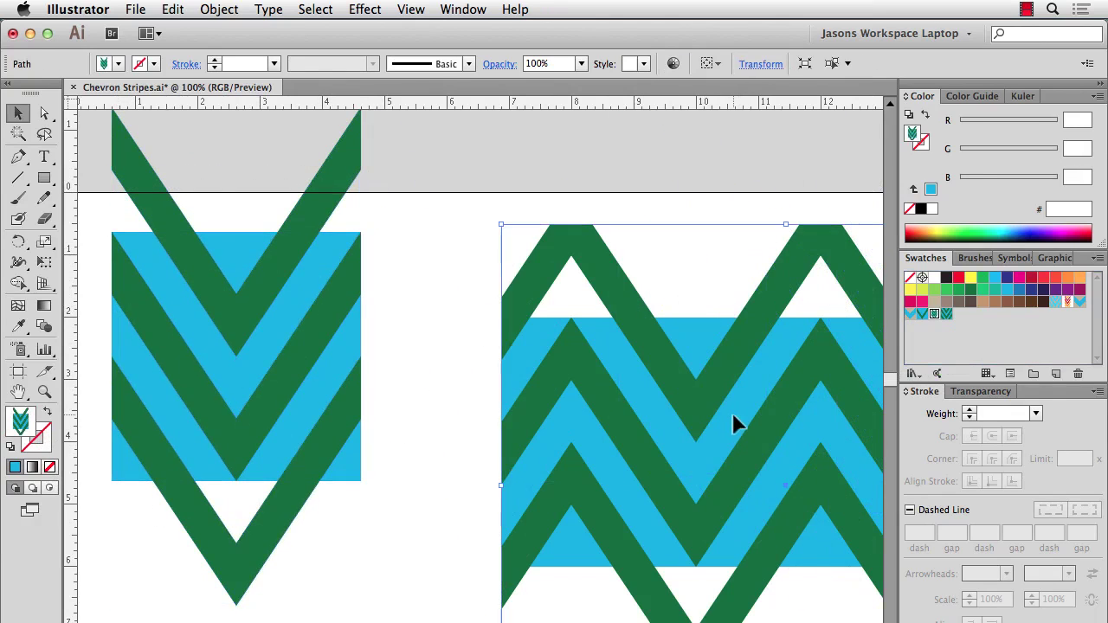
pyautogui.click(947, 315)
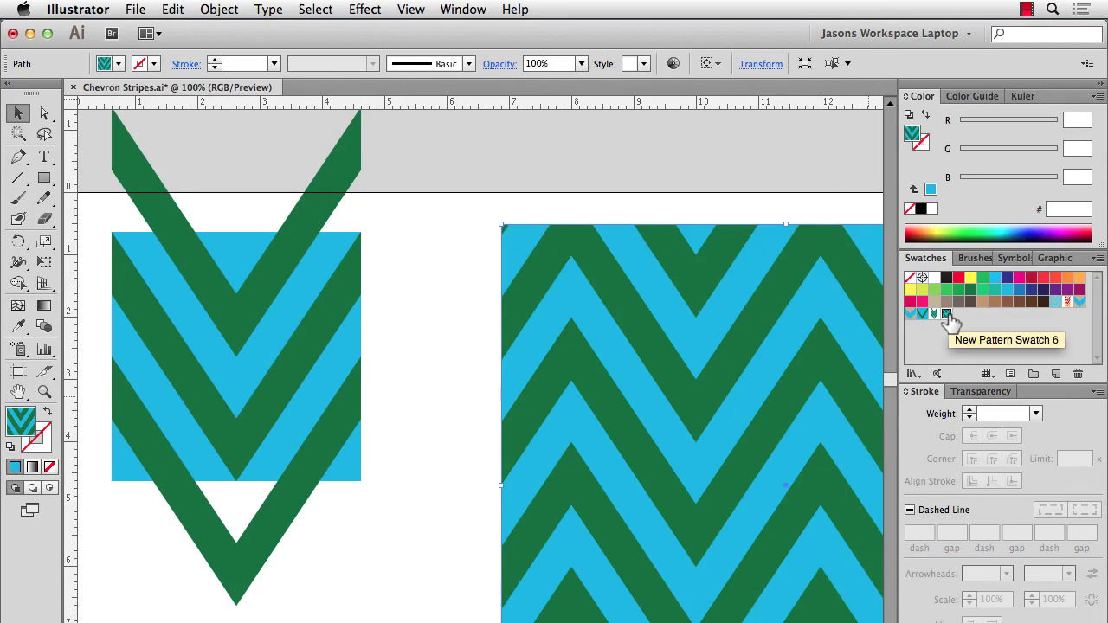
# Scale only the pattern inside the large rectangle, not its outline, stretching the chevrons horizontally into wider, flatter zigzags.
pyautogui.moveTo(769, 437); pyautogui.dragTo(461, 332)
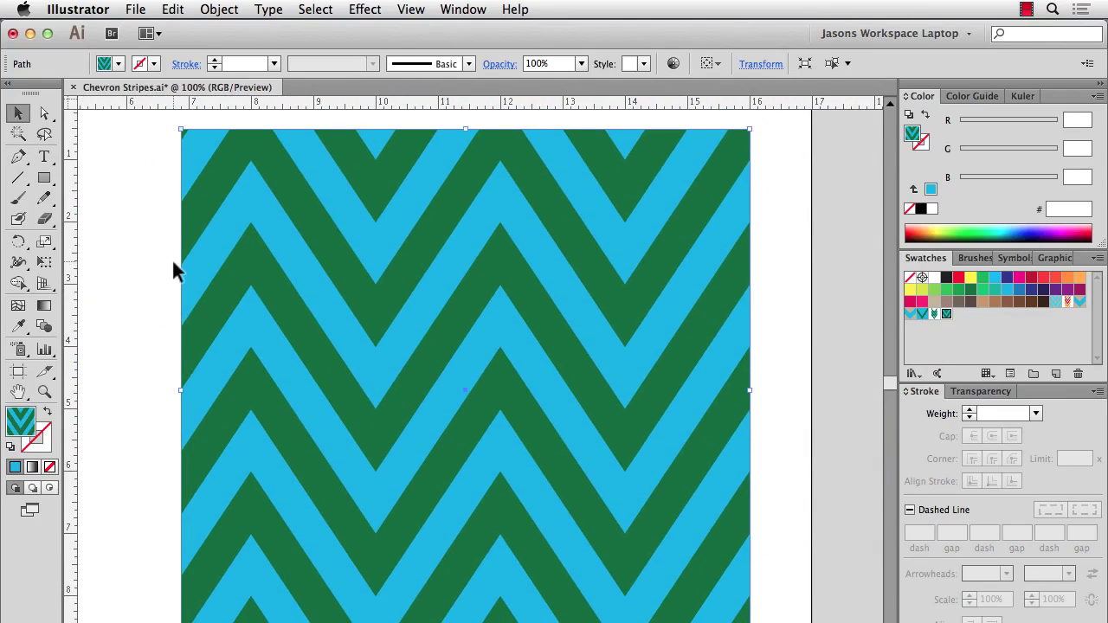
pyautogui.click(44, 241)
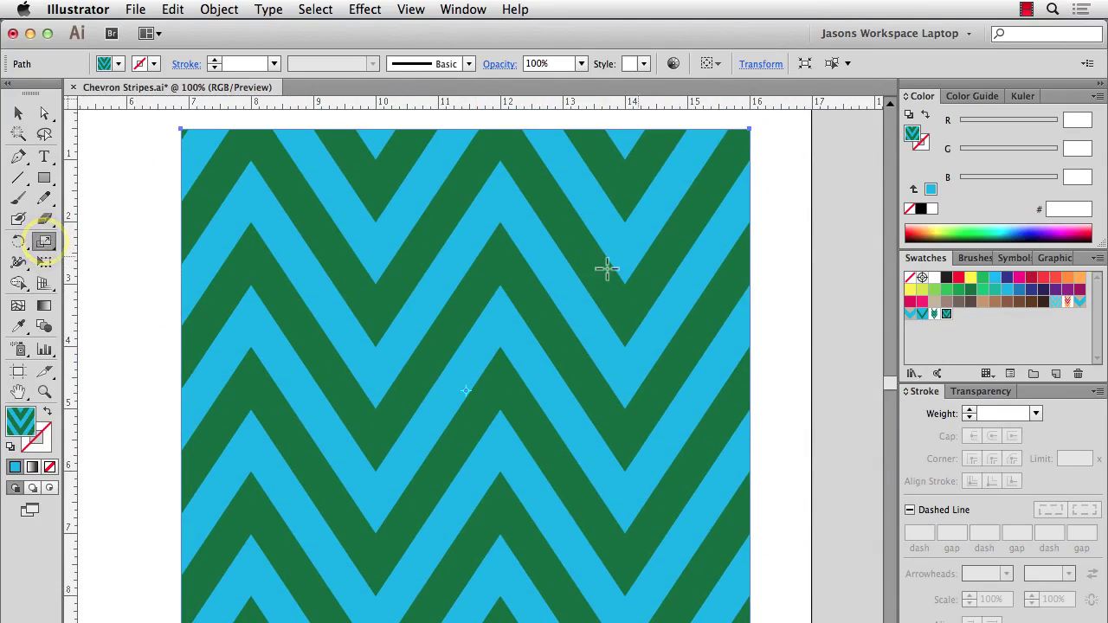
pyautogui.press('~')
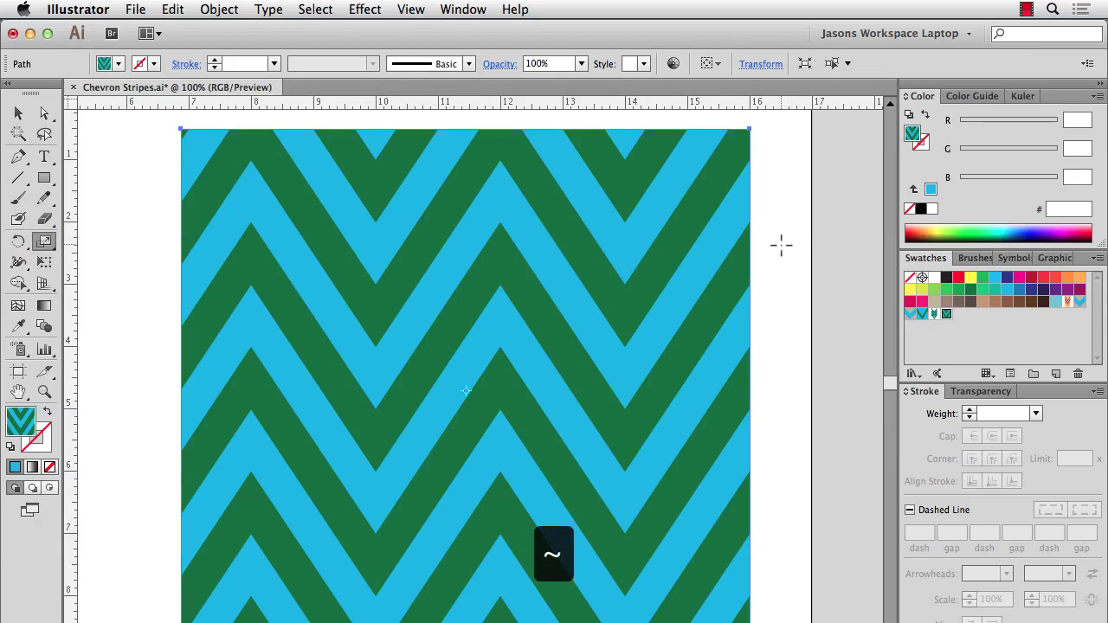
pyautogui.moveTo(781, 245); pyautogui.dragTo(858, 252)
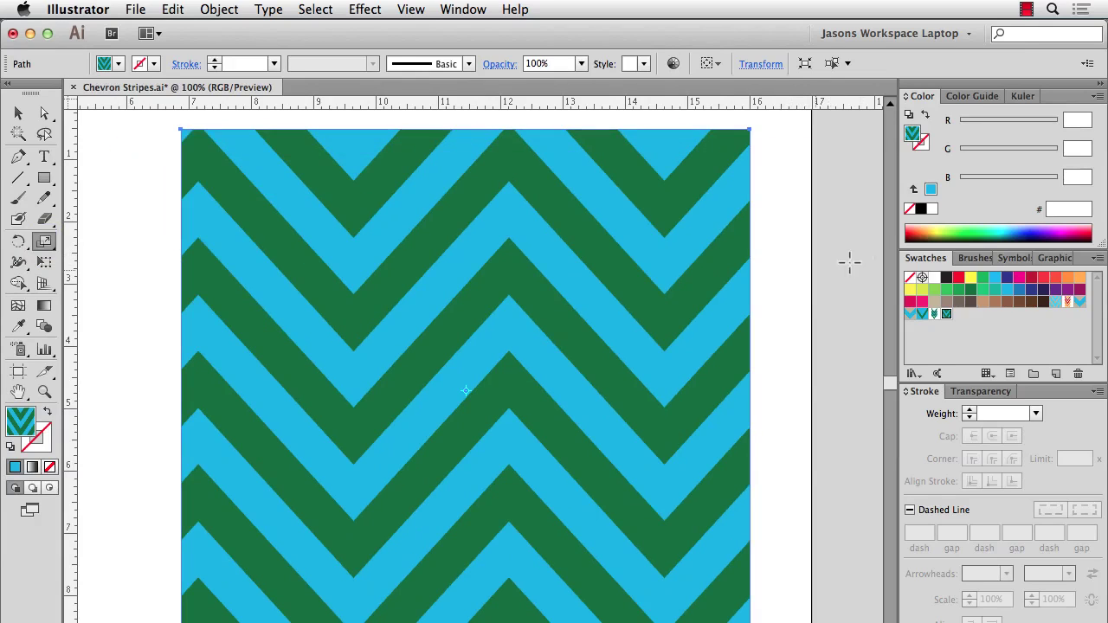
pyautogui.moveTo(784, 274); pyautogui.dragTo(868, 289)
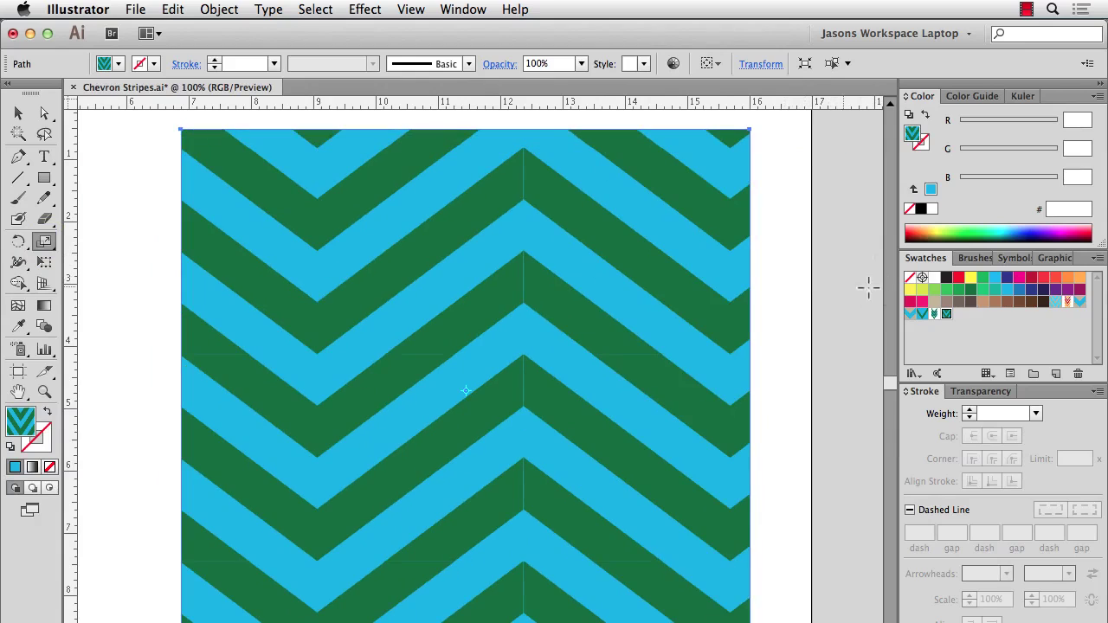
pyautogui.moveTo(790, 288); pyautogui.dragTo(880, 287)
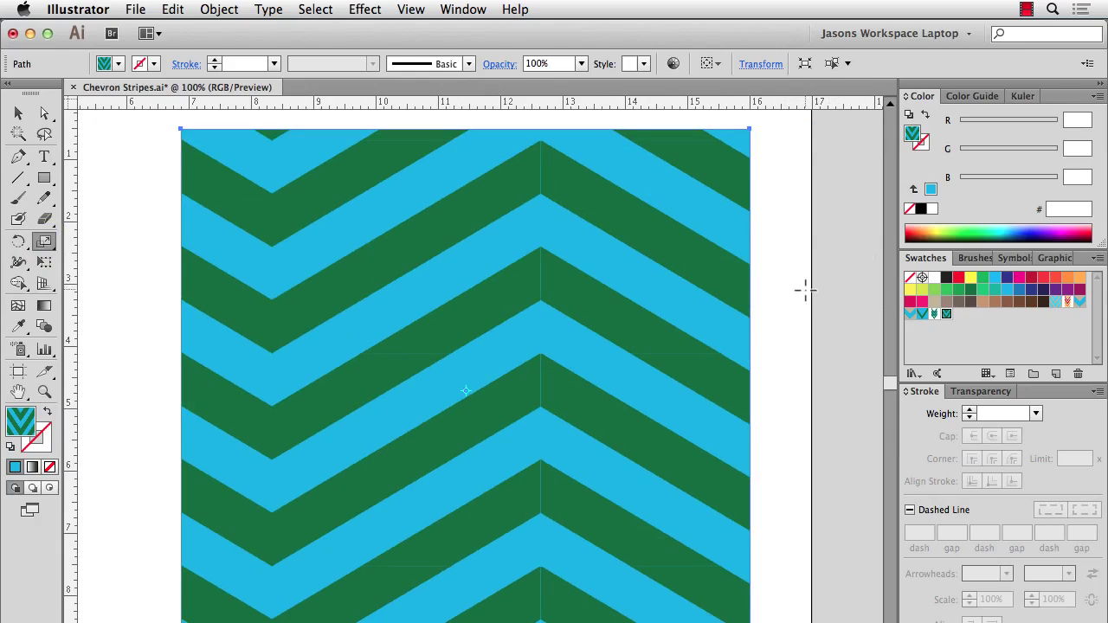
pyautogui.moveTo(804, 289); pyautogui.dragTo(774, 268)
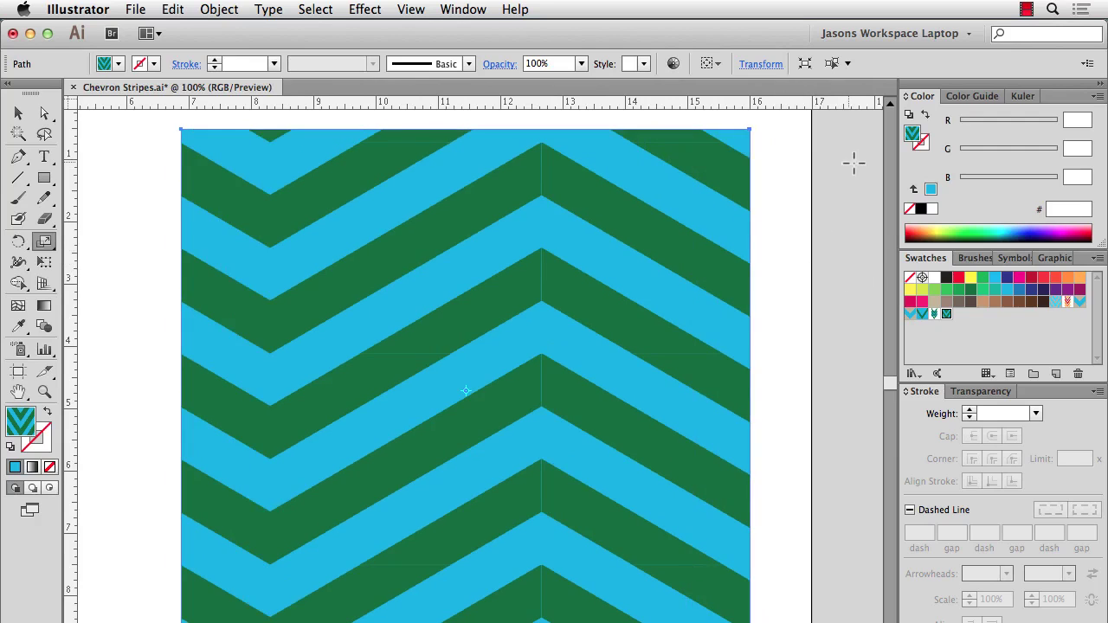
# Compress the pattern inside the large rectangle vertically and narrow it slightly to form thin, closely spaced chevron stripes.
pyautogui.moveTo(853, 163); pyautogui.dragTo(819, 299)
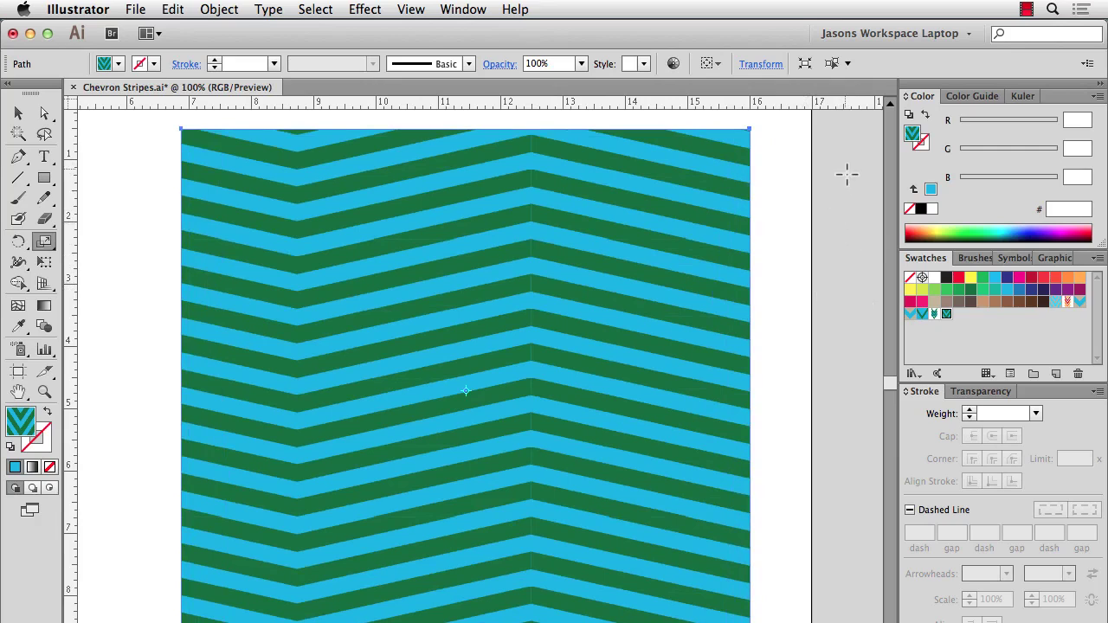
pyautogui.moveTo(846, 173); pyautogui.dragTo(814, 210)
pyautogui.moveTo(848, 287); pyautogui.dragTo(797, 326)
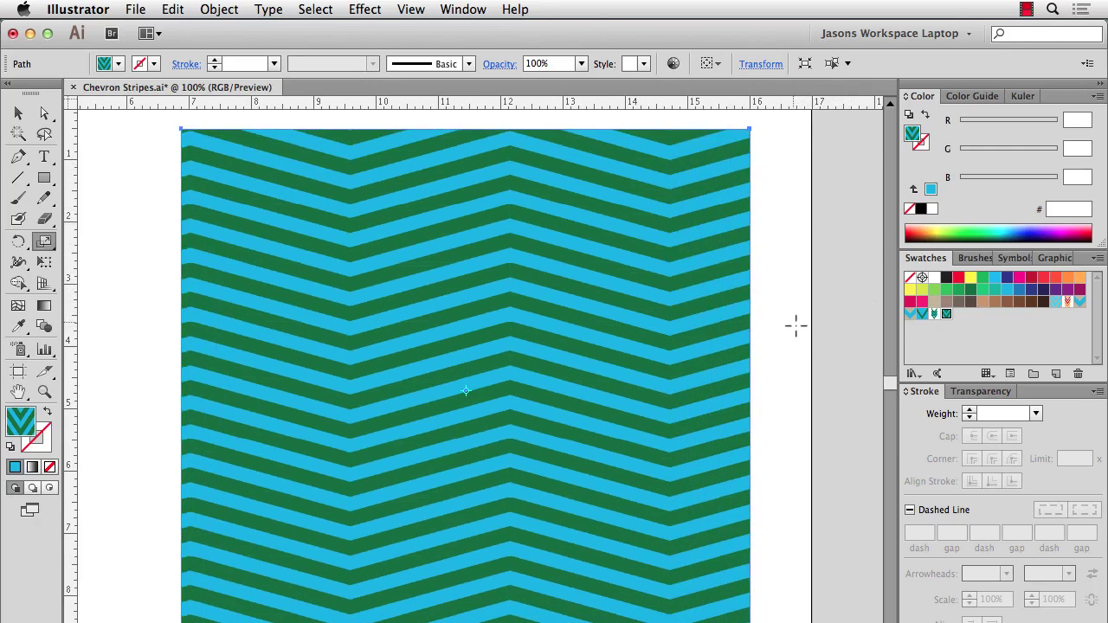
# Fill the large rectangle with the multicoloured red, orange and purple chevron swatch.
pyautogui.press('v')
pyautogui.moveTo(507, 359); pyautogui.dragTo(717, 348)
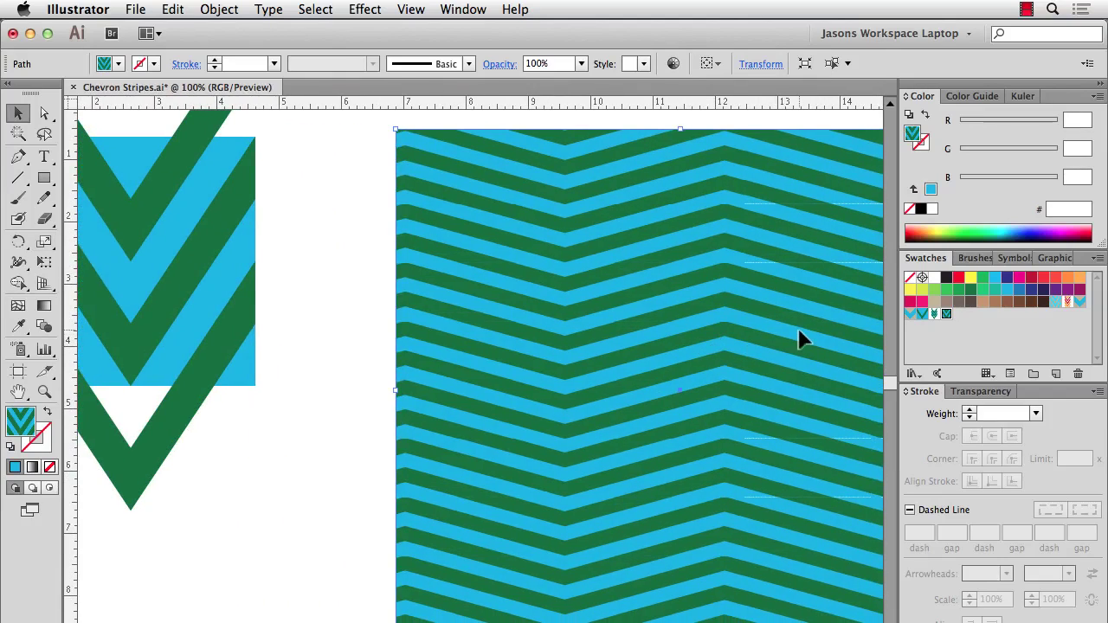
pyautogui.click(1069, 303)
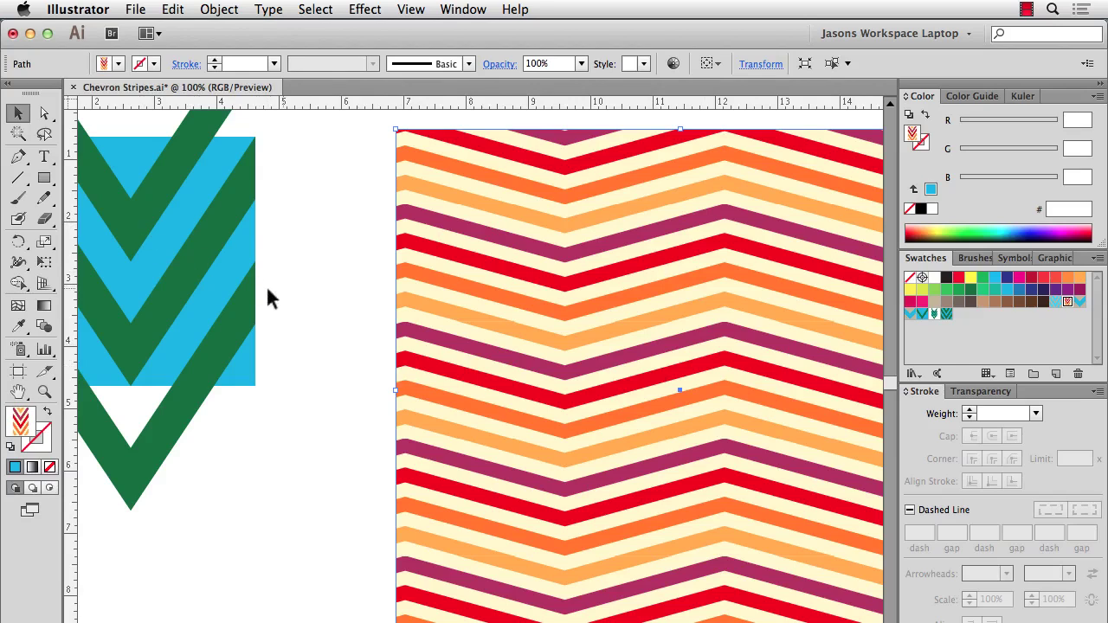
# Set the height of the blue square and its unfilled boundary square to 8 in, extending both downward.
pyautogui.moveTo(287, 289); pyautogui.dragTo(422, 295)
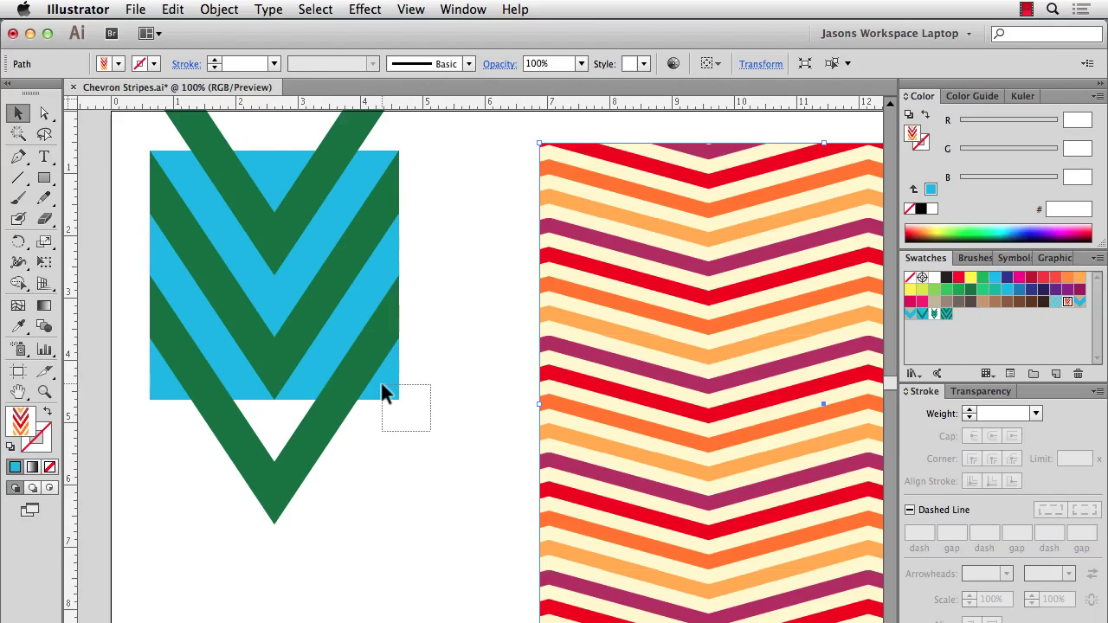
pyautogui.moveTo(430, 431); pyautogui.dragTo(382, 384)
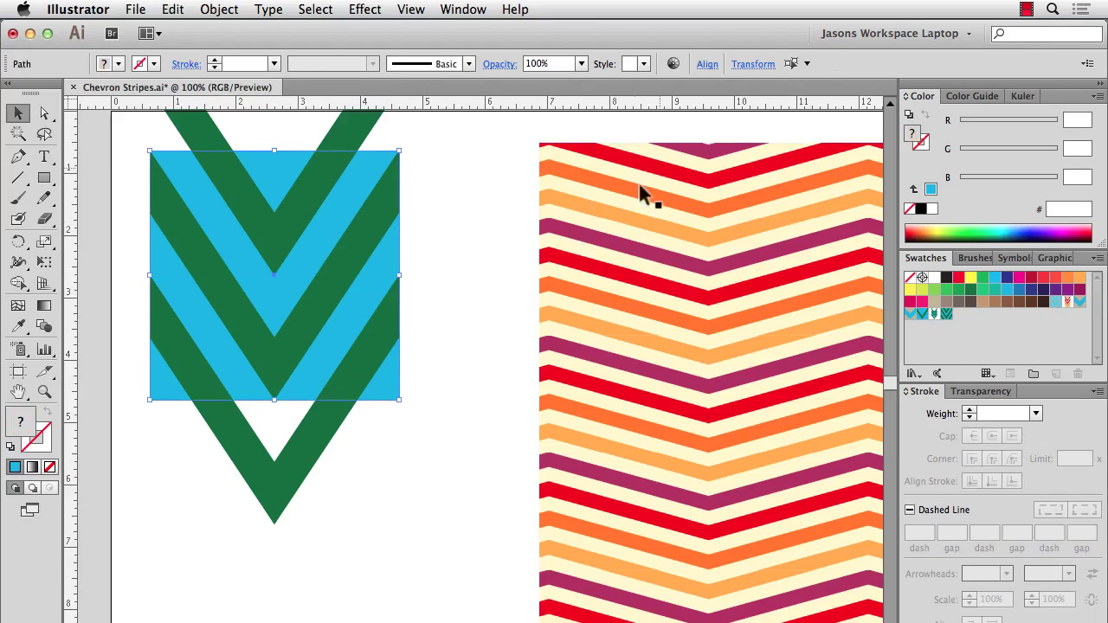
pyautogui.click(746, 64)
pyautogui.click(709, 115)
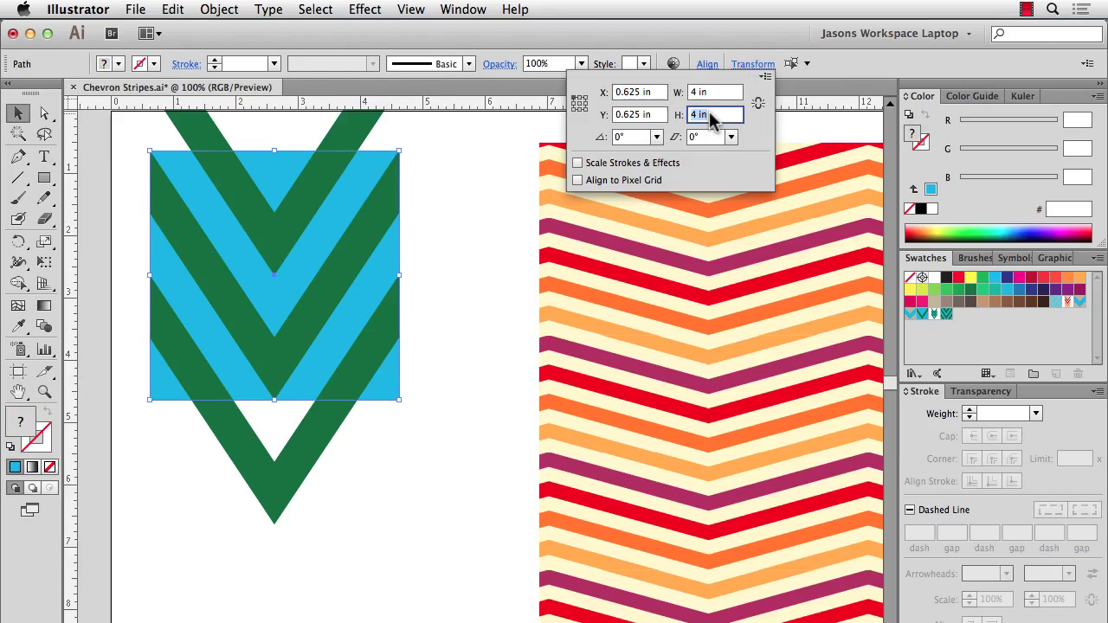
pyautogui.write('8')
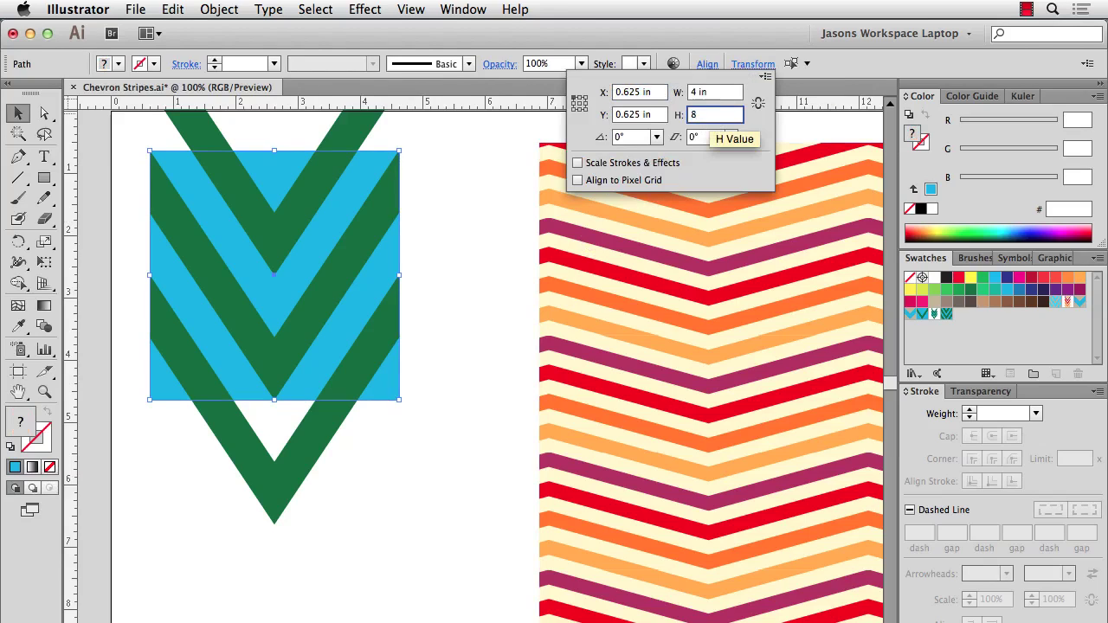
pyautogui.press('Return')
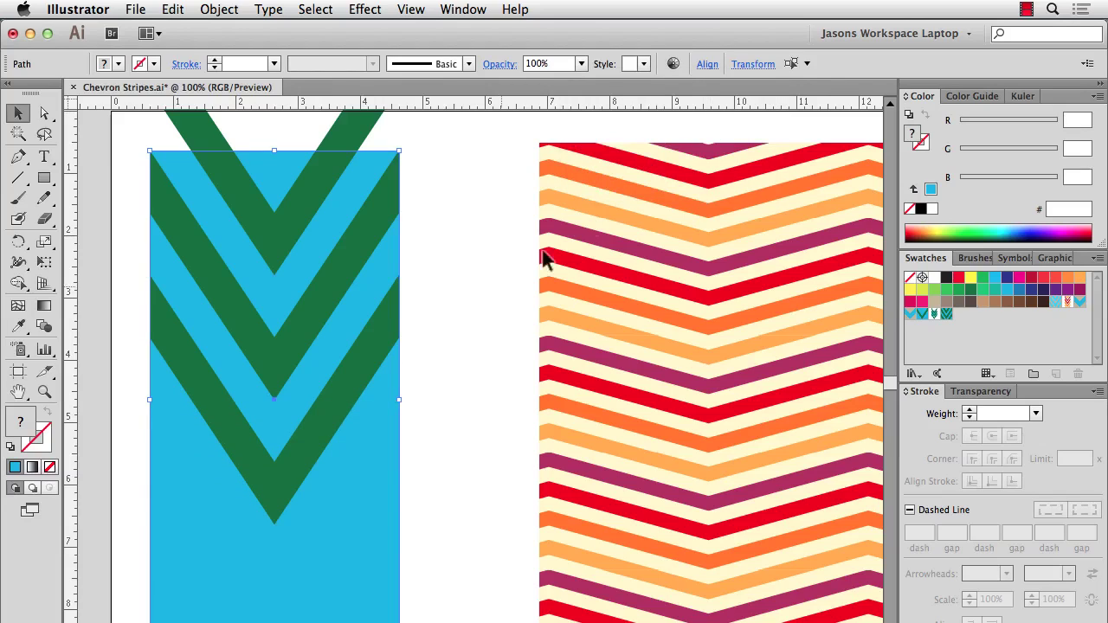
pyautogui.click(476, 299)
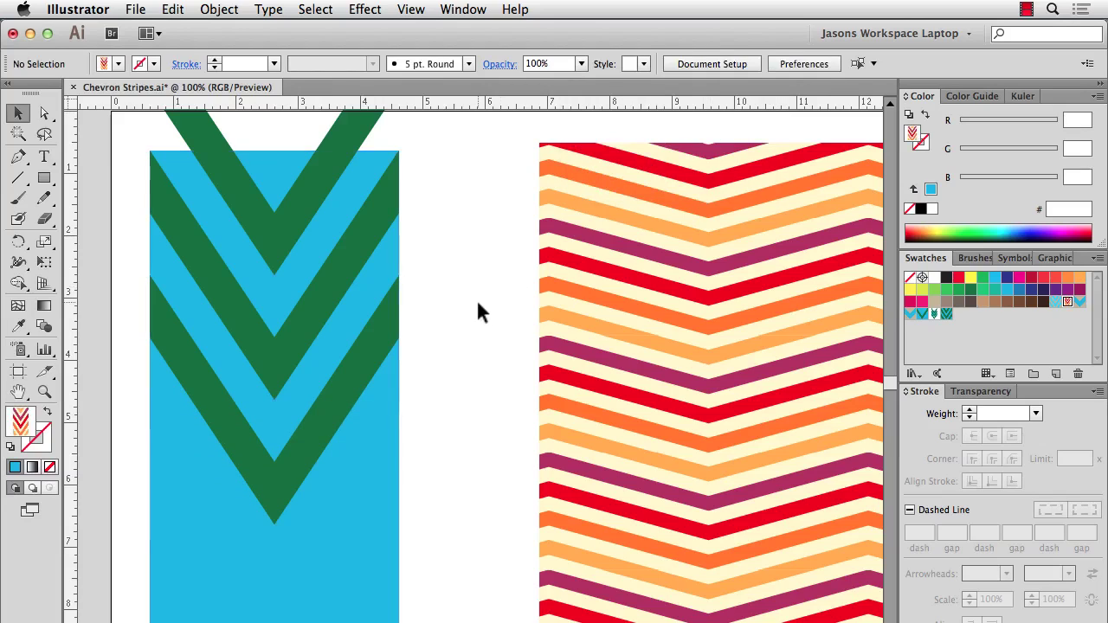
# Copy the lowest green chevron 2 in straight down and repeat the copy once to cover the extended tile.
pyautogui.click(337, 392)
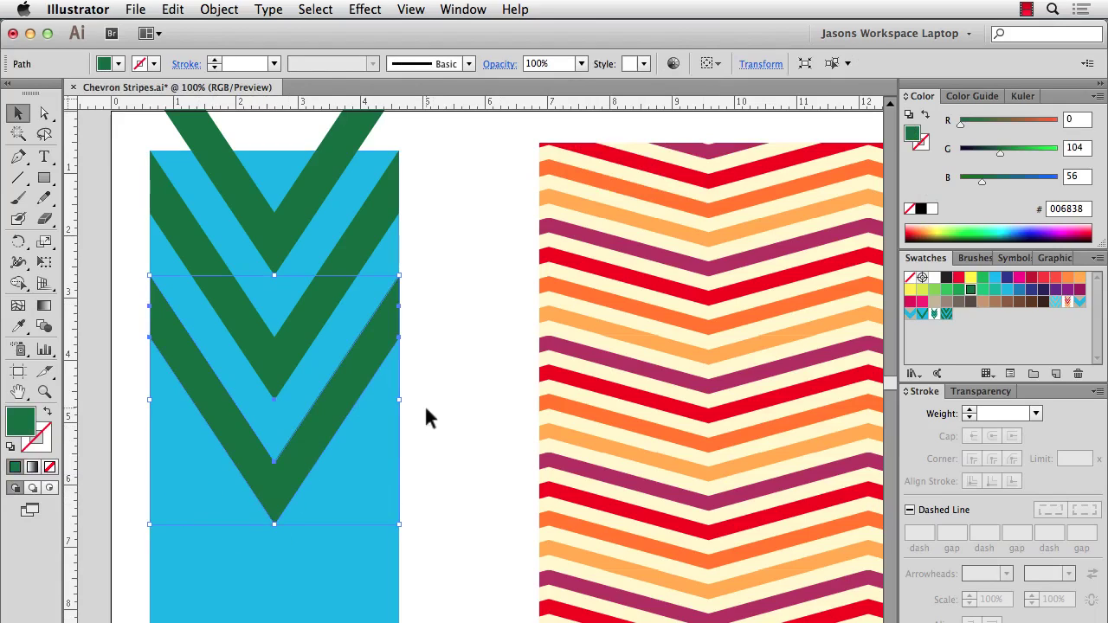
pyautogui.doubleClick(19, 115)
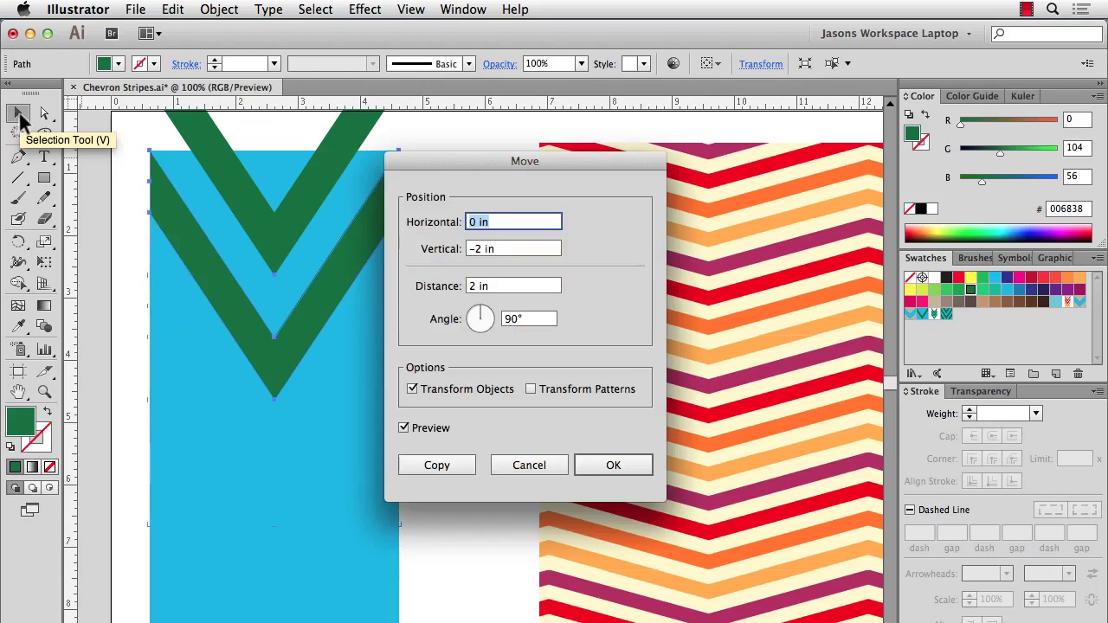
pyautogui.click(475, 249)
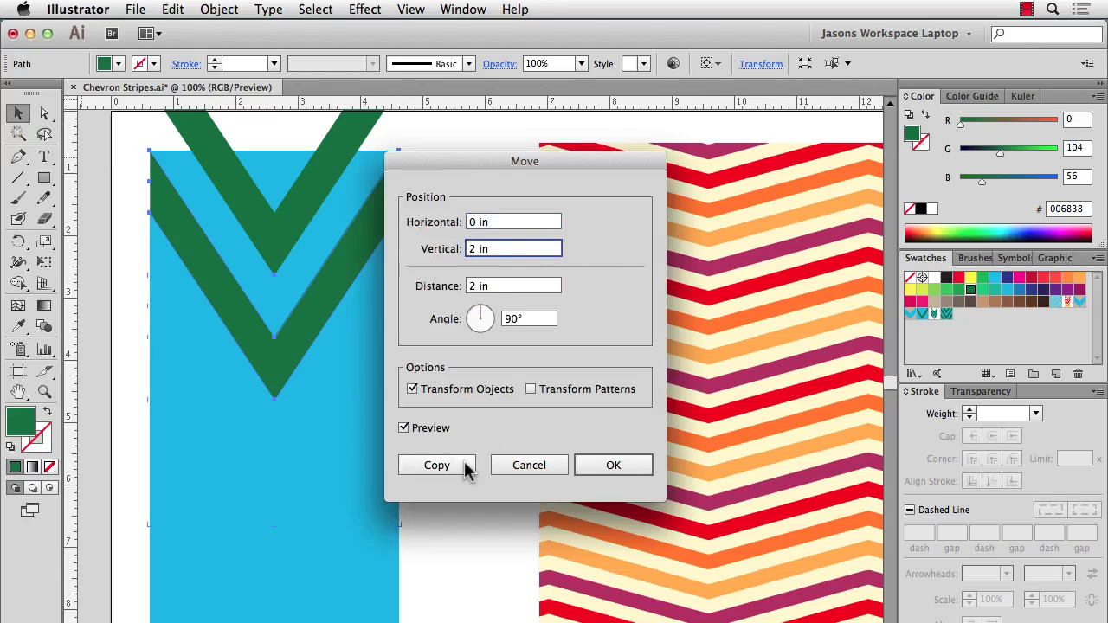
pyautogui.click(403, 429)
pyautogui.click(403, 429)
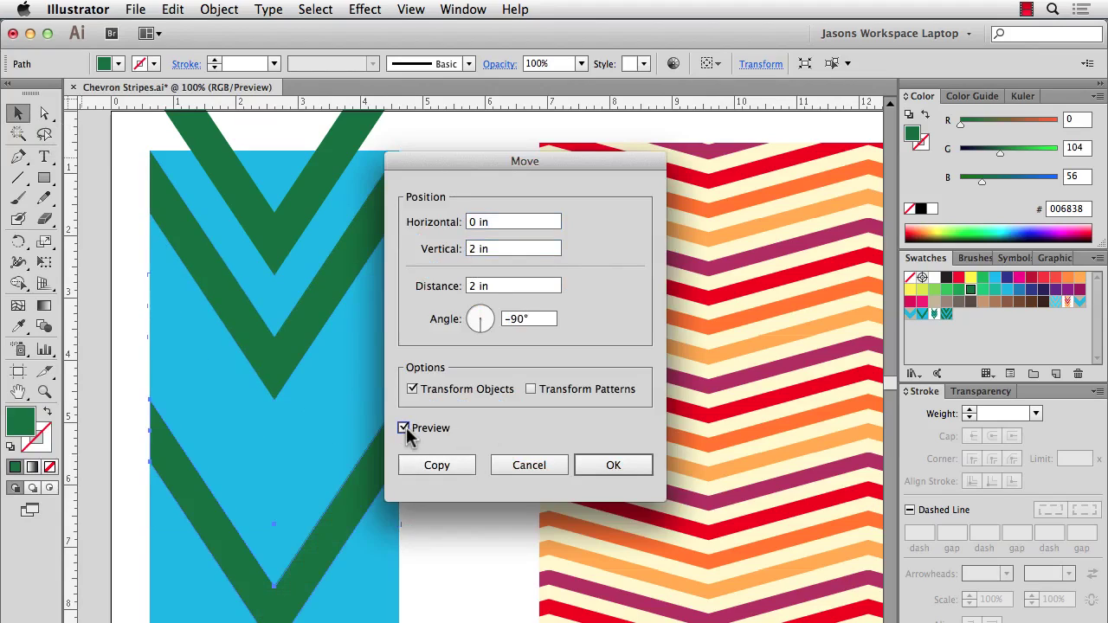
pyautogui.click(432, 466)
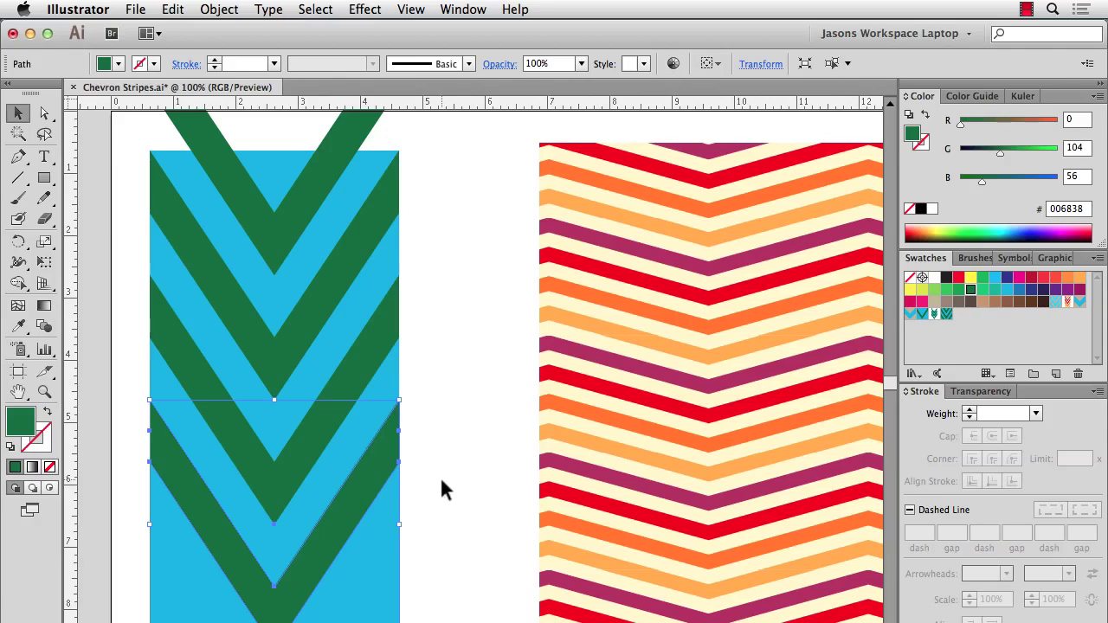
pyautogui.press('super+d')
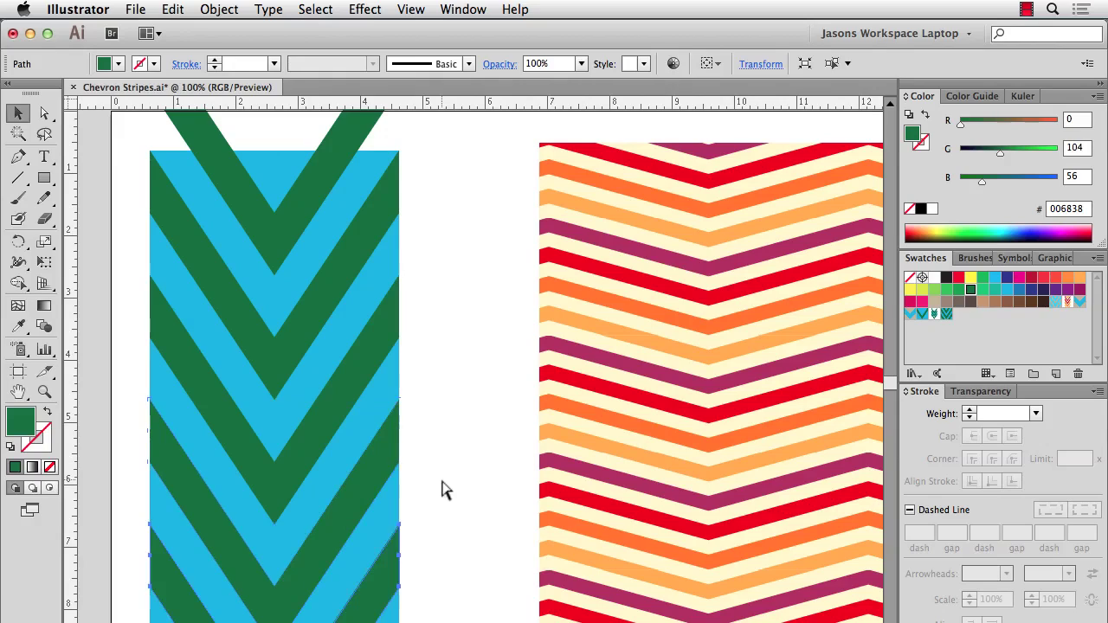
pyautogui.click(439, 589)
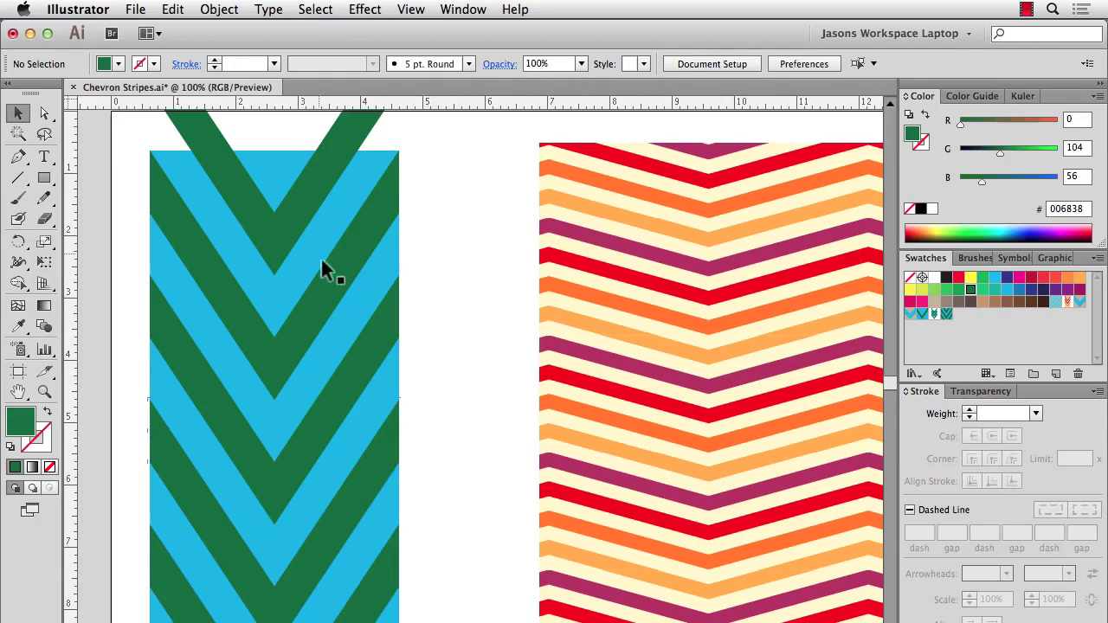
# Switch the color sliders to HSB and raise the top chevron's brightness to about 68%.
pyautogui.click(287, 232)
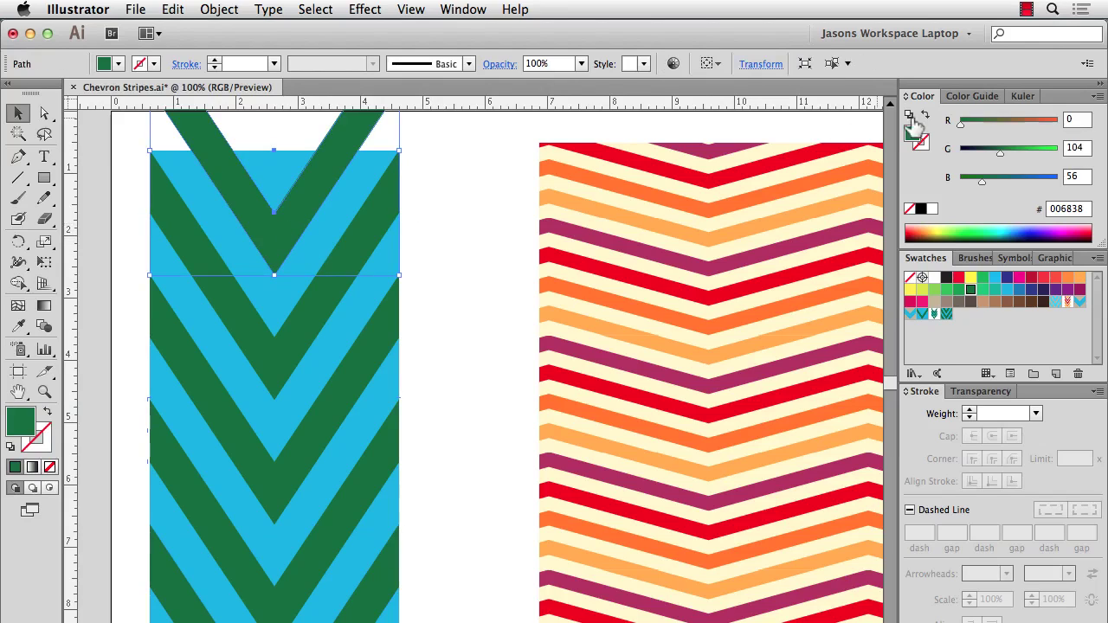
pyautogui.click(1095, 96)
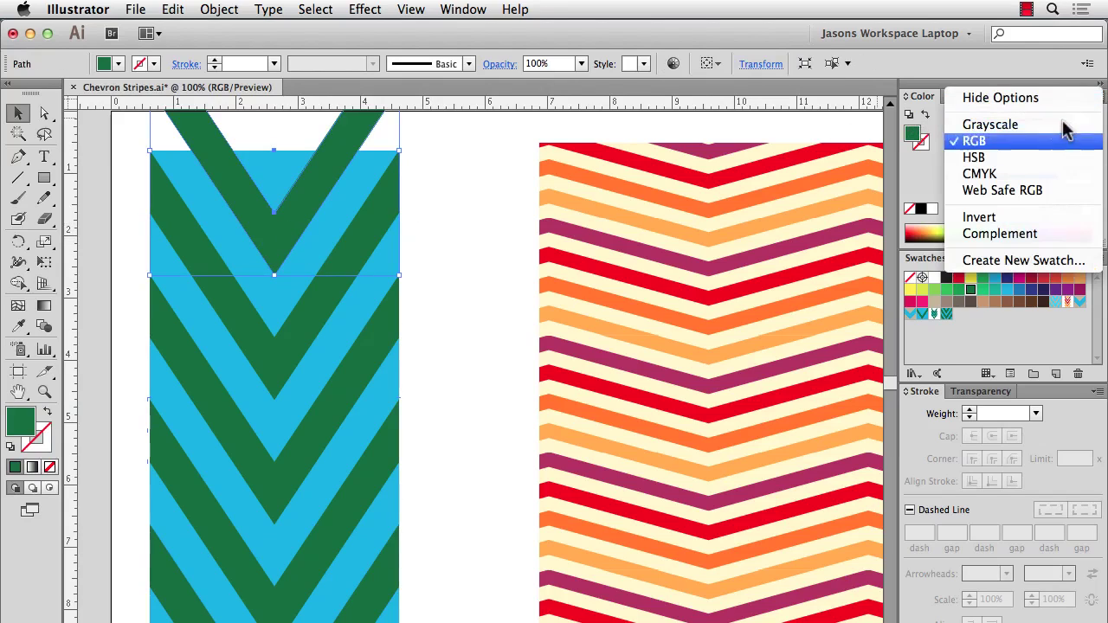
pyautogui.click(1045, 161)
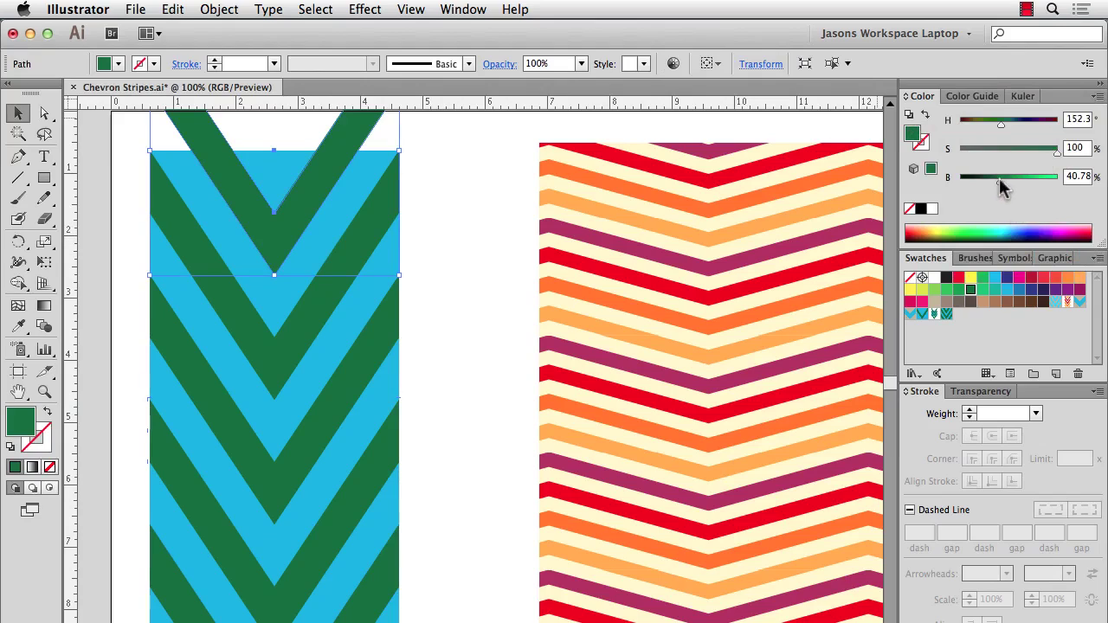
pyautogui.moveTo(999, 177); pyautogui.dragTo(1045, 183)
# Lighten the second chevron to a vivid bright green and raise the third chevron's brightness to about 64%.
pyautogui.click(312, 324)
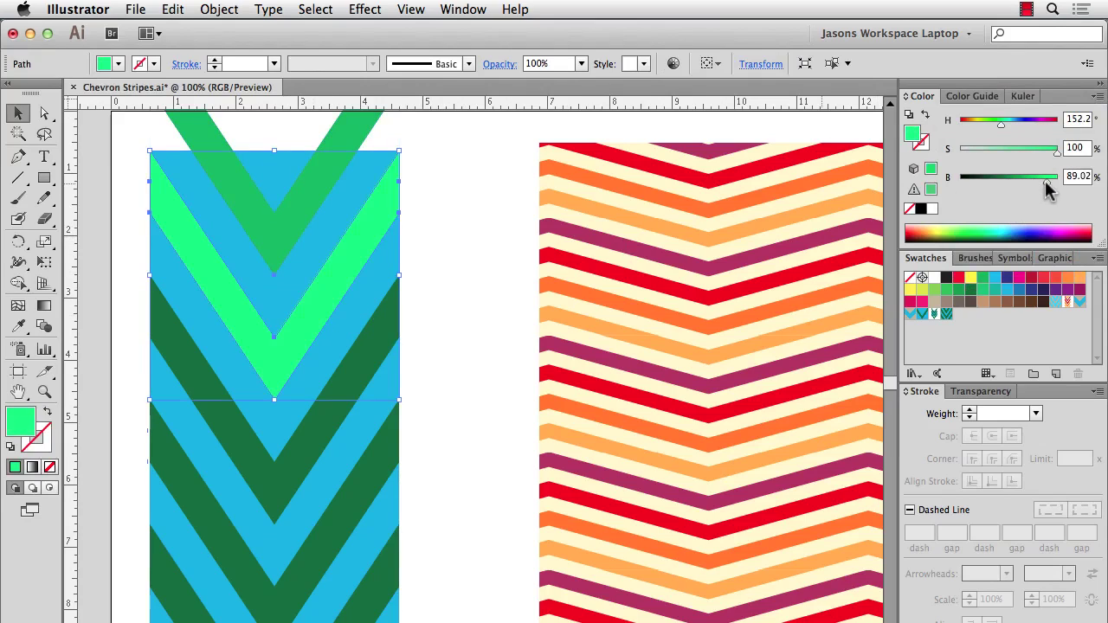
pyautogui.click(317, 432)
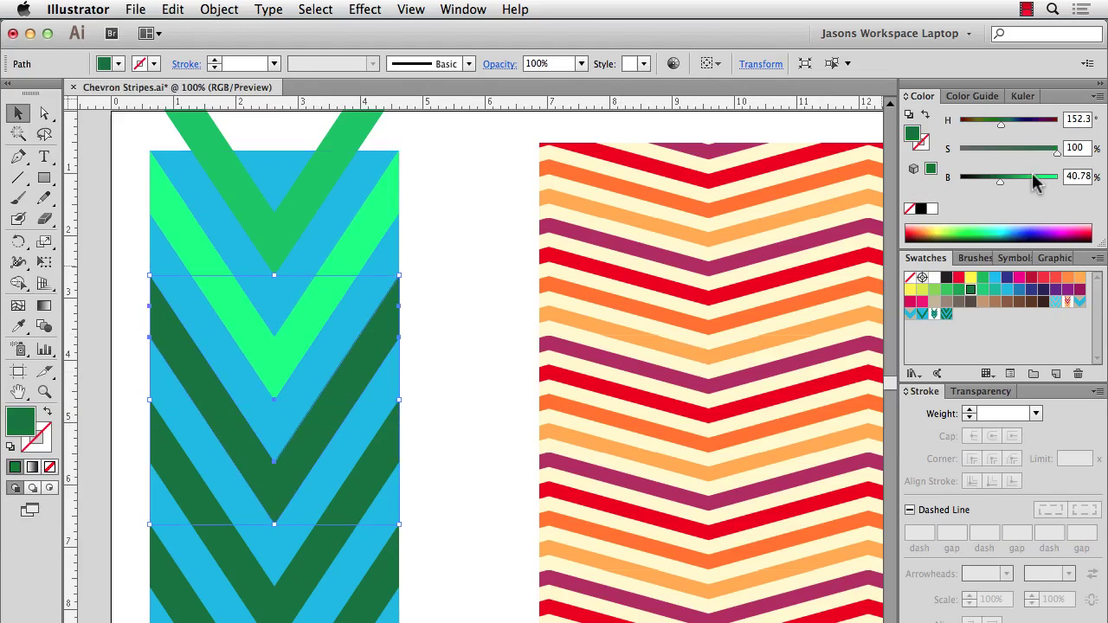
pyautogui.moveTo(1003, 180); pyautogui.dragTo(1021, 180)
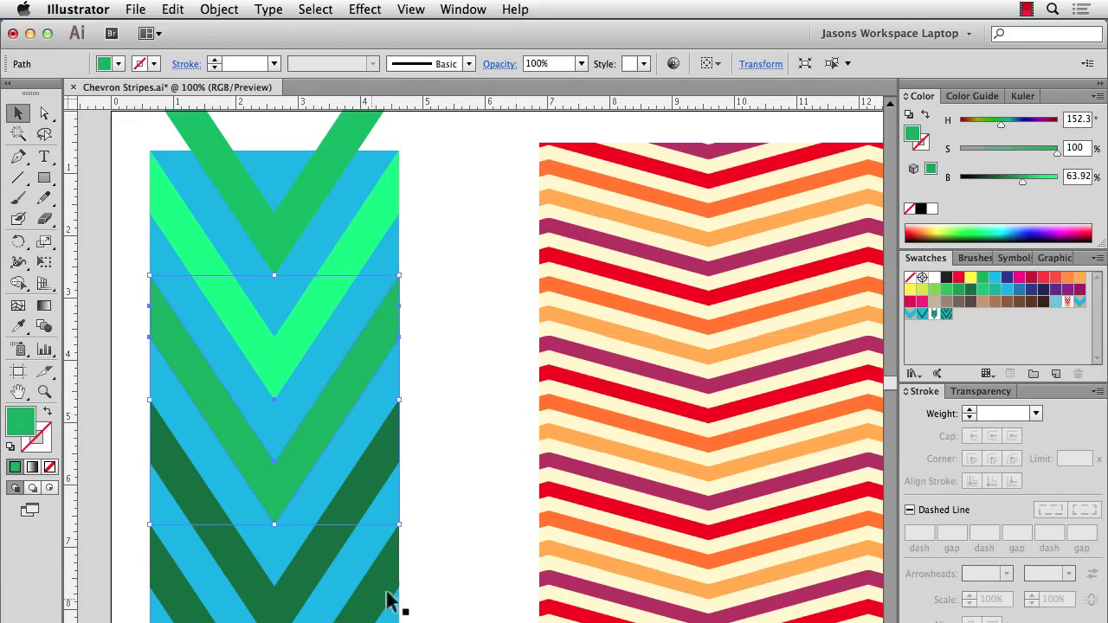
# Match the bottom chevron's fill to the top chevron's green with the Eyedropper tool.
pyautogui.click(363, 610)
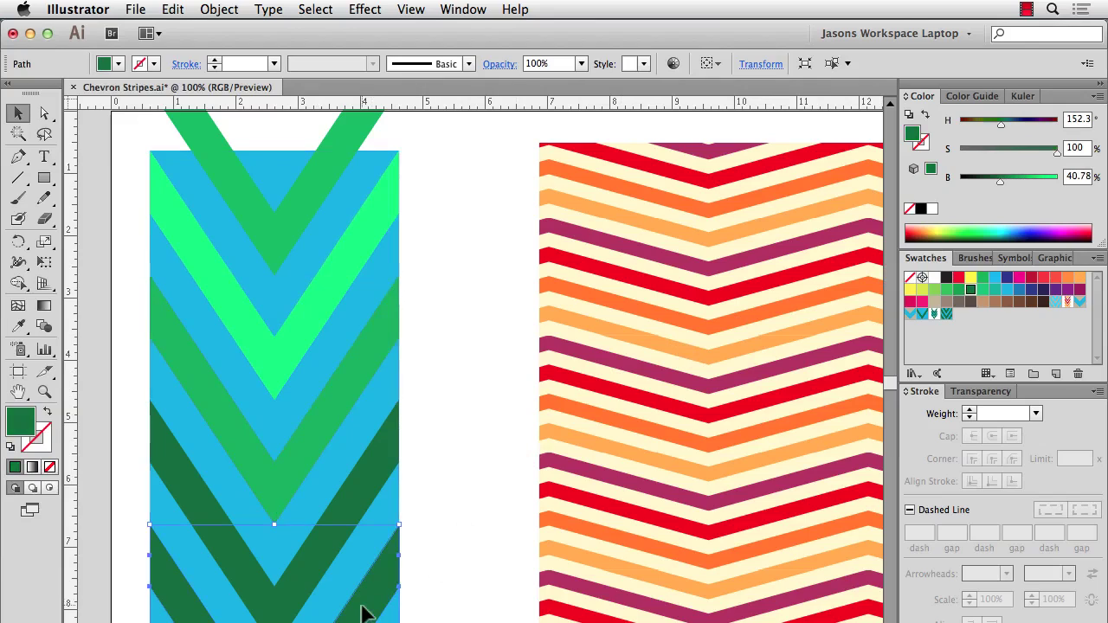
pyautogui.press('i')
pyautogui.click(315, 188)
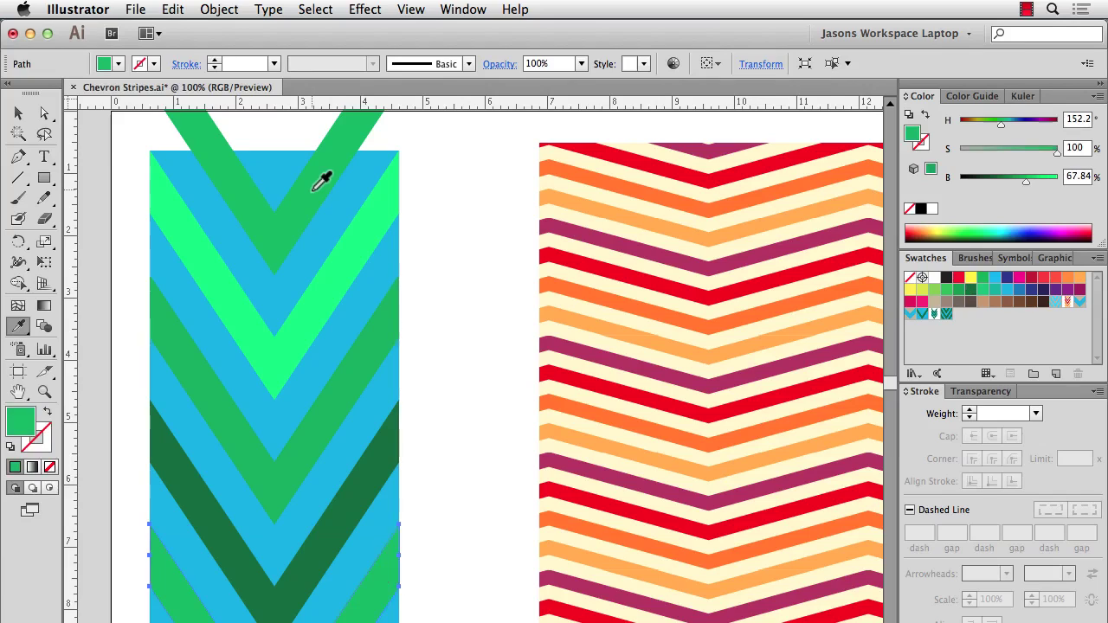
pyautogui.press('v')
pyautogui.click(454, 313)
# Recolor the blue background rectangle behind the chevrons with the dark purple swatch.
pyautogui.click(386, 274)
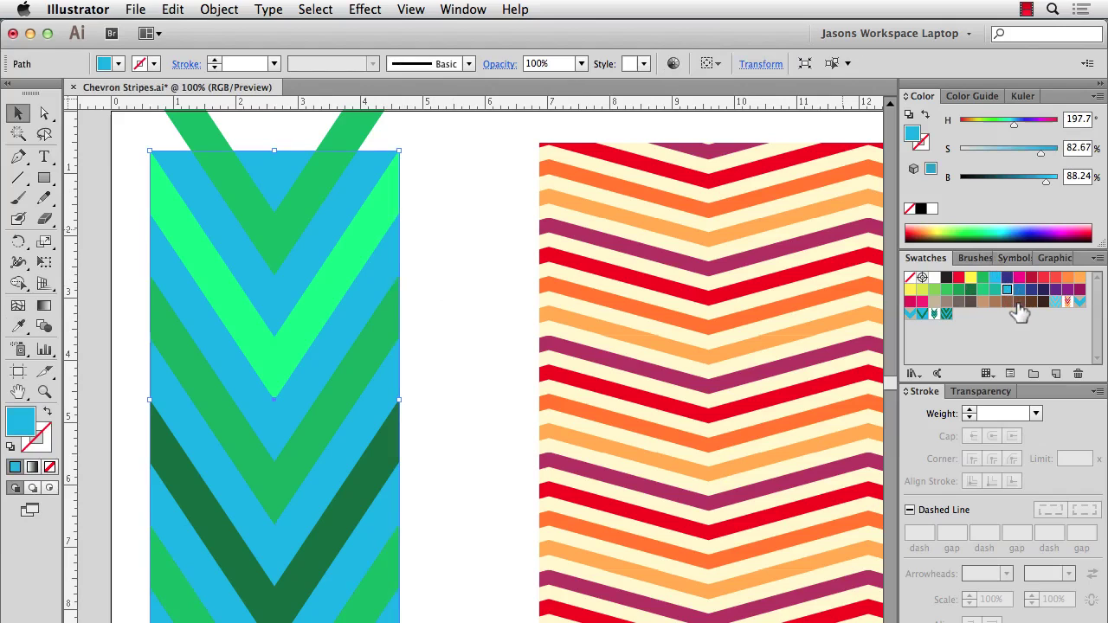
pyautogui.click(1055, 290)
pyautogui.click(487, 409)
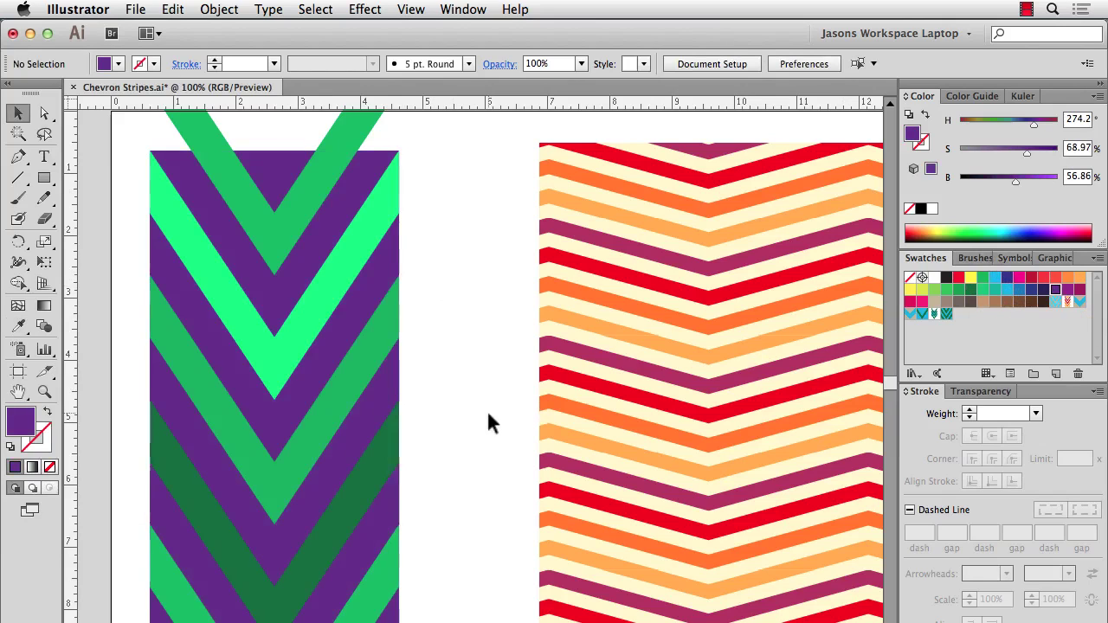
# Select the complete green-and-purple chevron tile with its boundary and save it as a new pattern swatch.
pyautogui.press('super+minus')
pyautogui.hscroll(5, 487, 409)
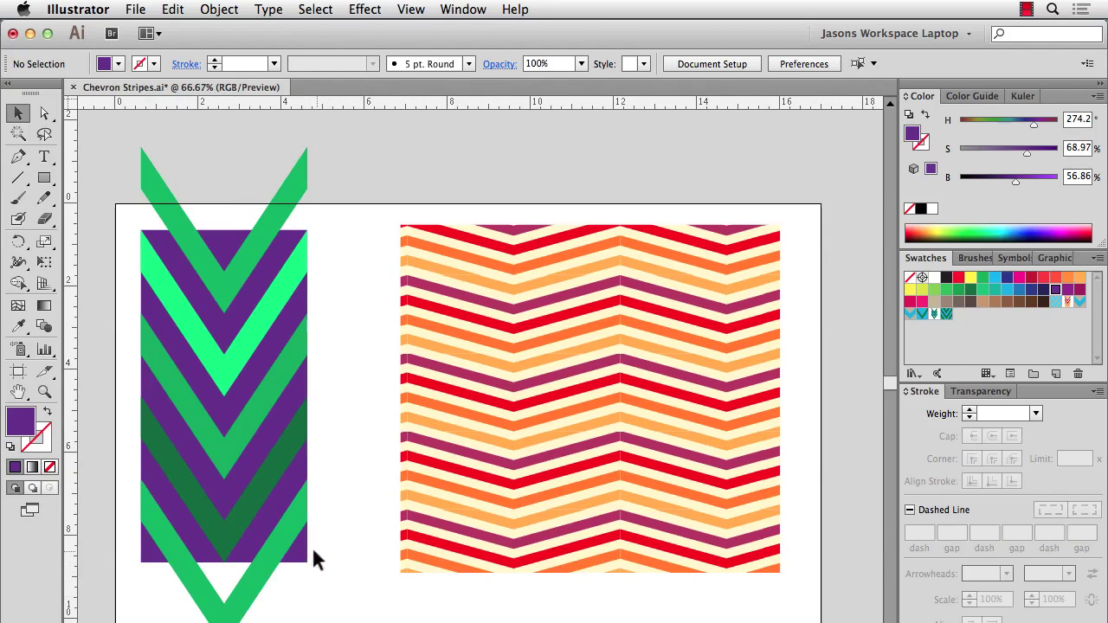
pyautogui.moveTo(324, 601); pyautogui.dragTo(119, 191)
pyautogui.moveTo(173, 320); pyautogui.dragTo(989, 344)
# Fill the large rectangle with the new green-and-purple chevron swatch and reapply it so the pattern shows at its original scale.
pyautogui.click(663, 334)
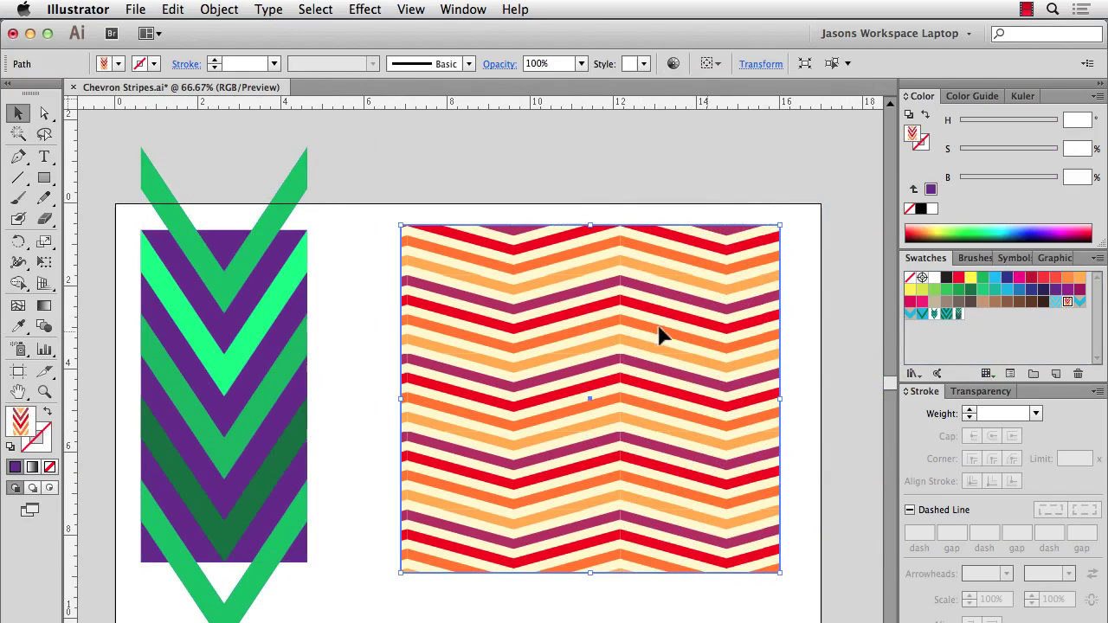
pyautogui.click(958, 315)
pyautogui.press('super+equal')
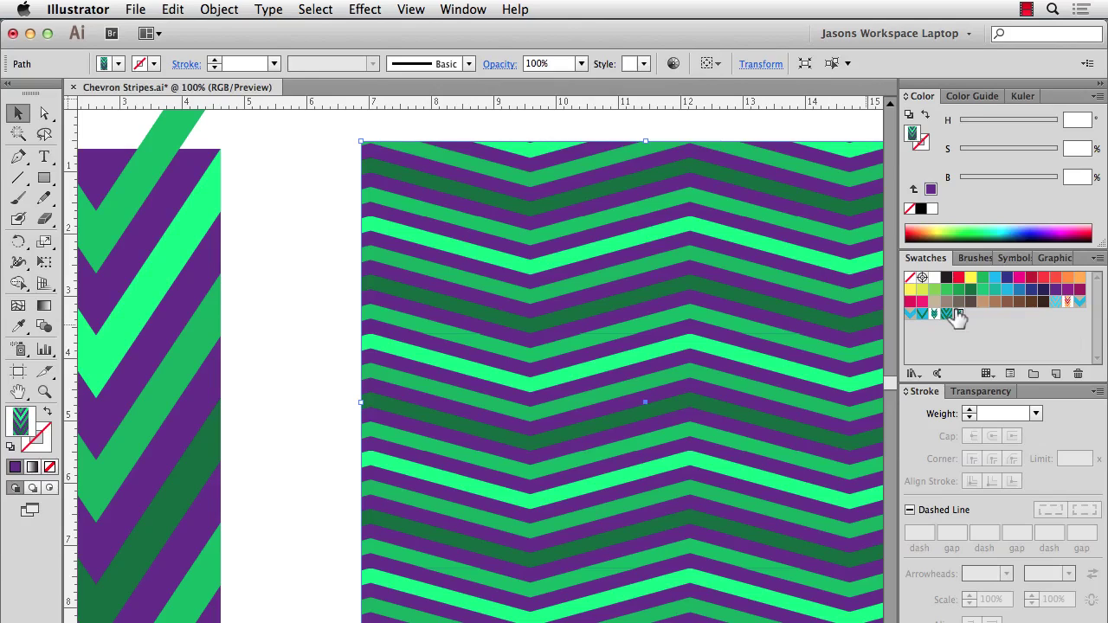
pyautogui.click(958, 319)
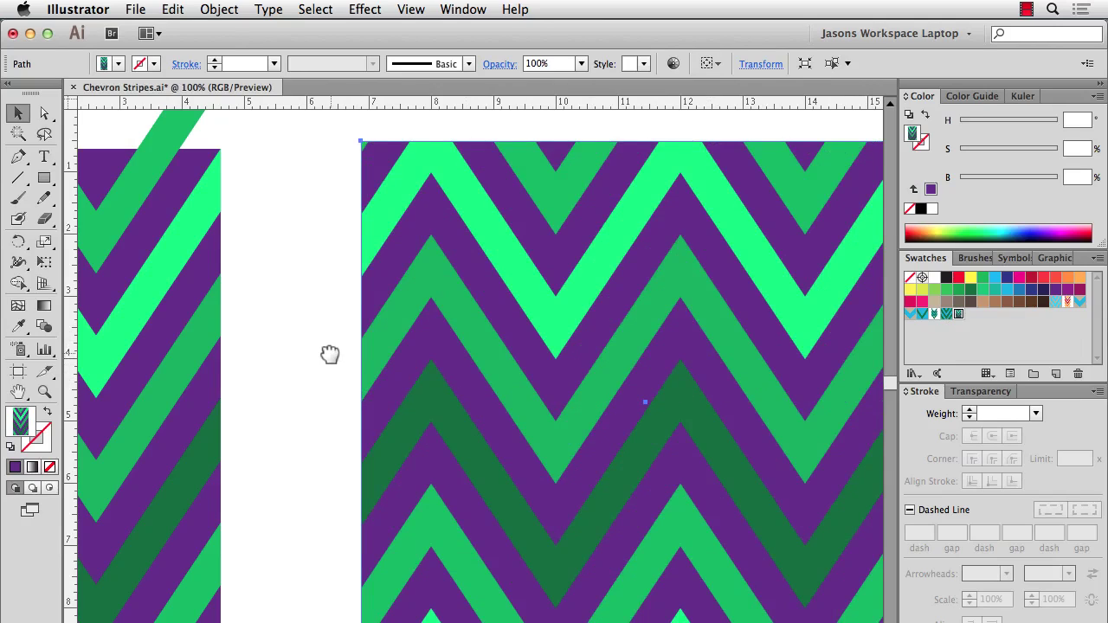
# Delete all of the original chevron tile artwork beside the large patterned rectangle.
pyautogui.moveTo(329, 353); pyautogui.dragTo(462, 348)
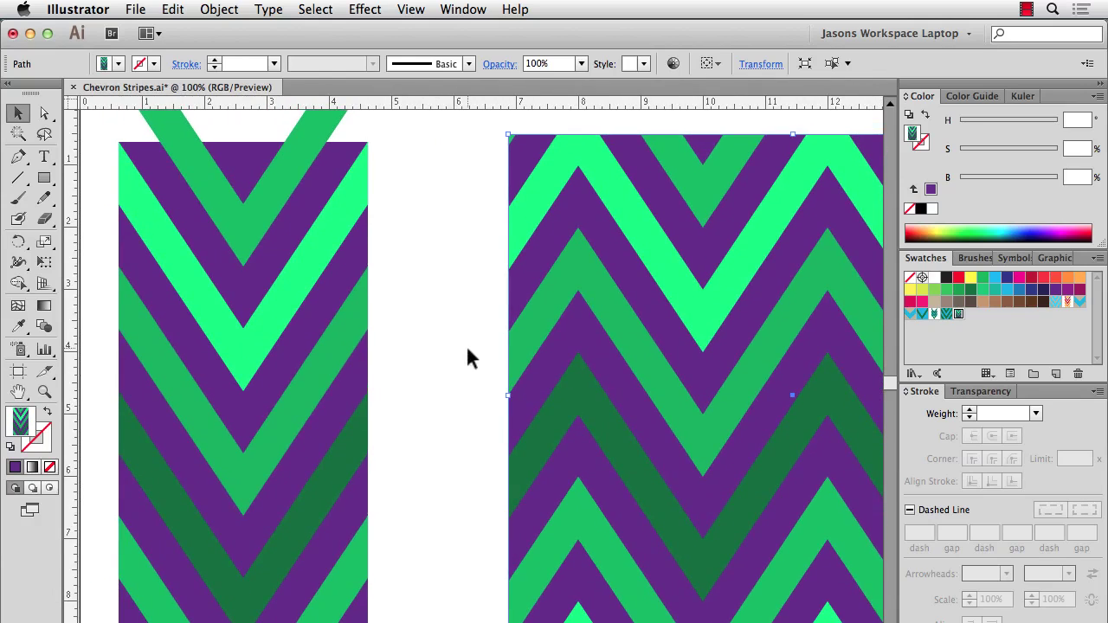
pyautogui.moveTo(389, 614); pyautogui.dragTo(99, 137)
pyautogui.press('Delete')
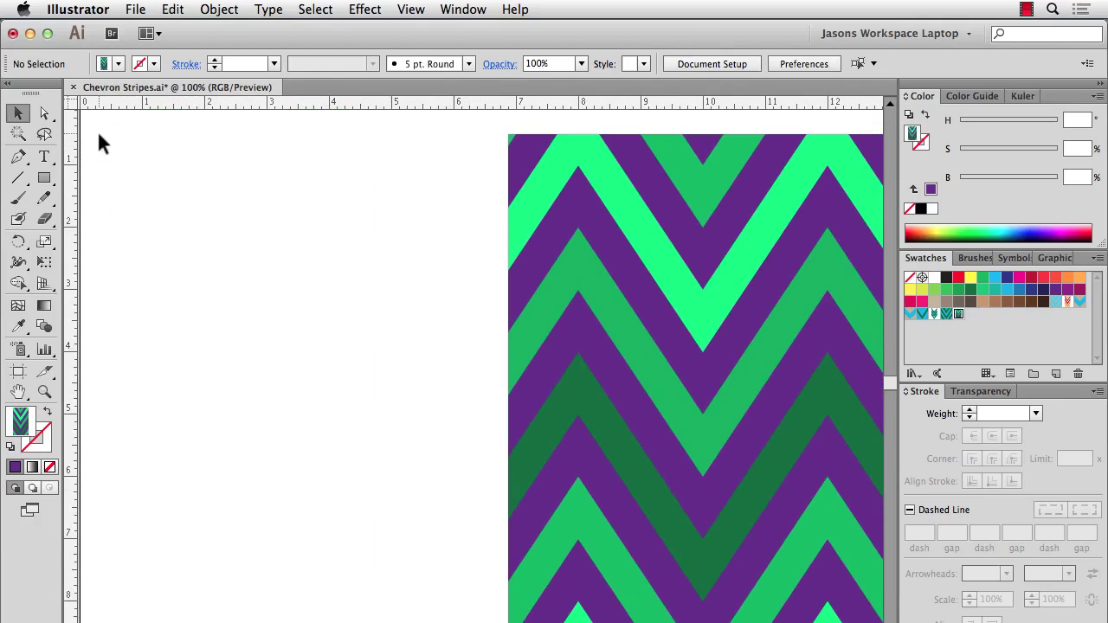
# Create a 4 in by 4 in teal square without a stroke in the empty area of the artboard.
pyautogui.click(44, 179)
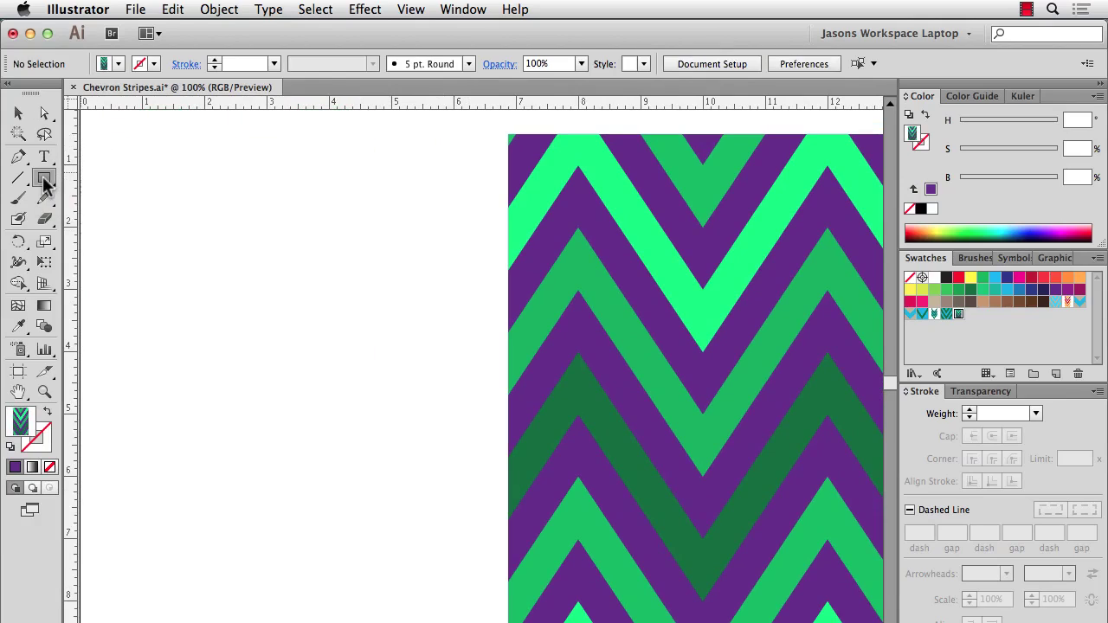
pyautogui.click(994, 289)
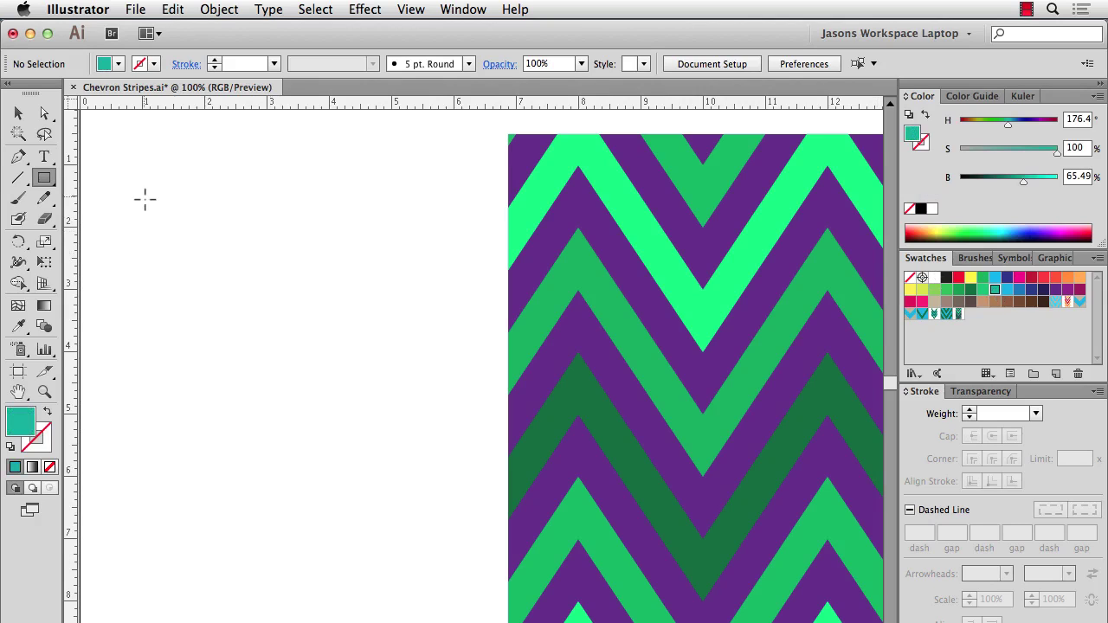
pyautogui.click(136, 169)
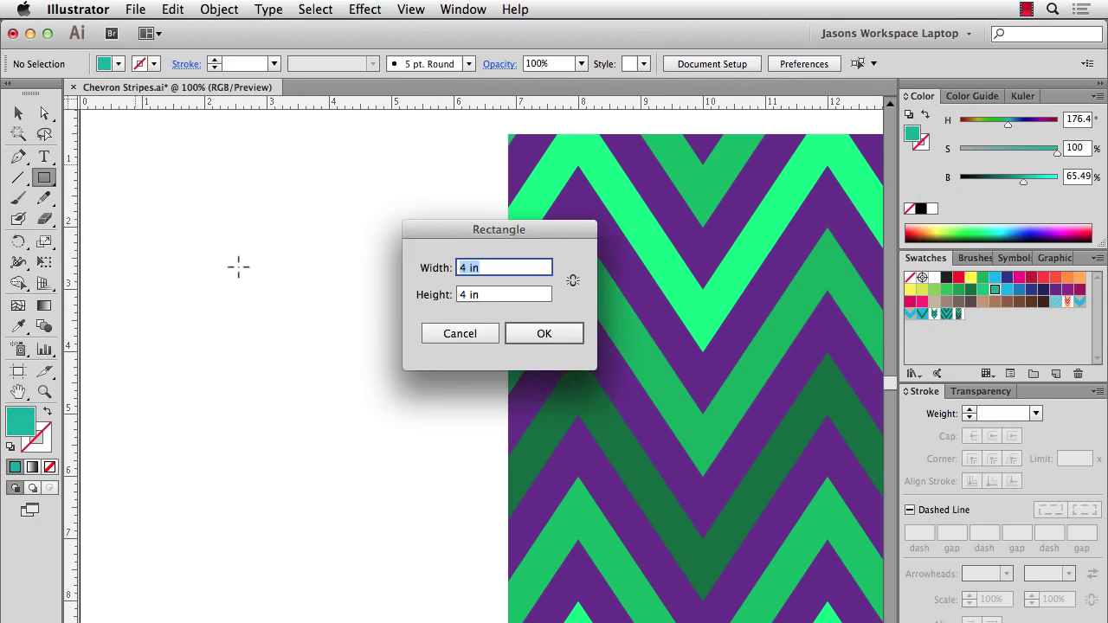
pyautogui.click(520, 339)
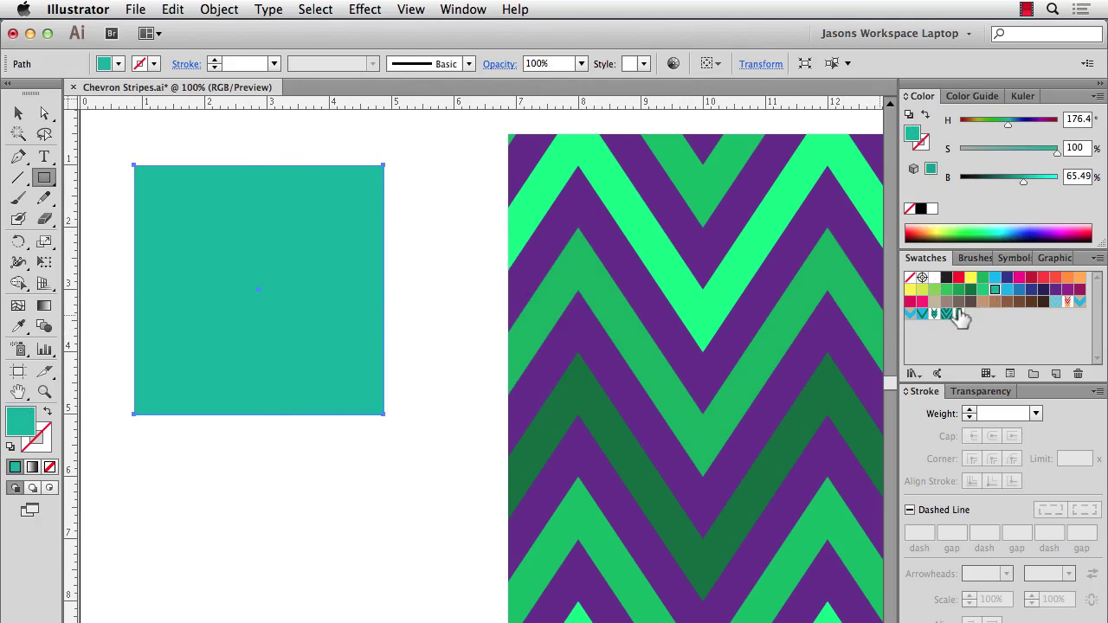
# Make a yellow copy directly on top of the teal square and set its height to 1 in, keeping the upper edges aligned.
pyautogui.click(971, 279)
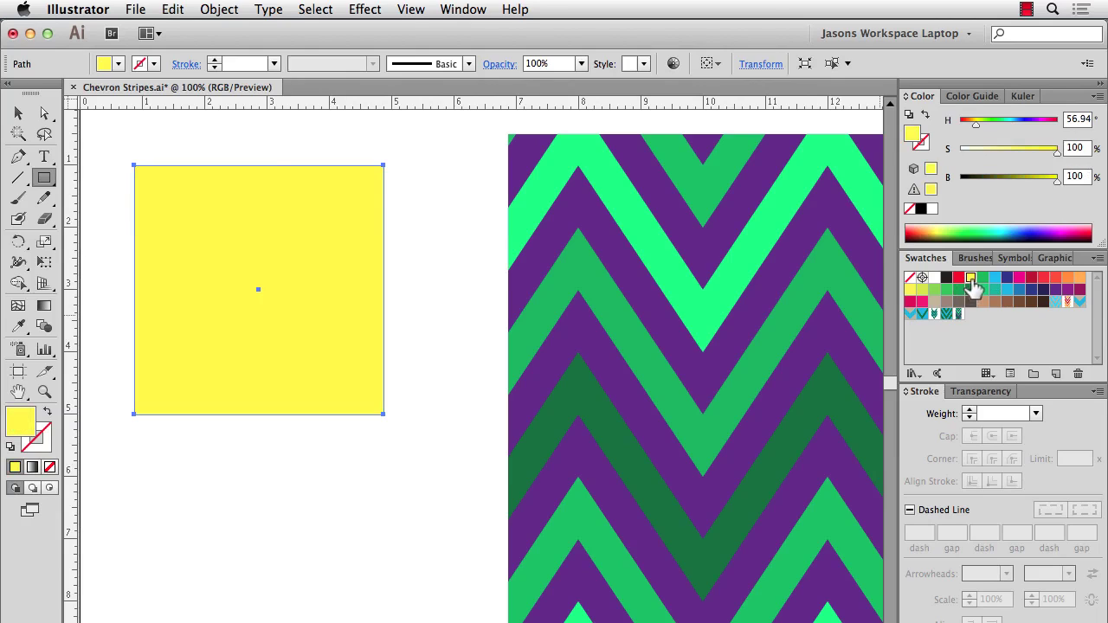
pyautogui.click(762, 65)
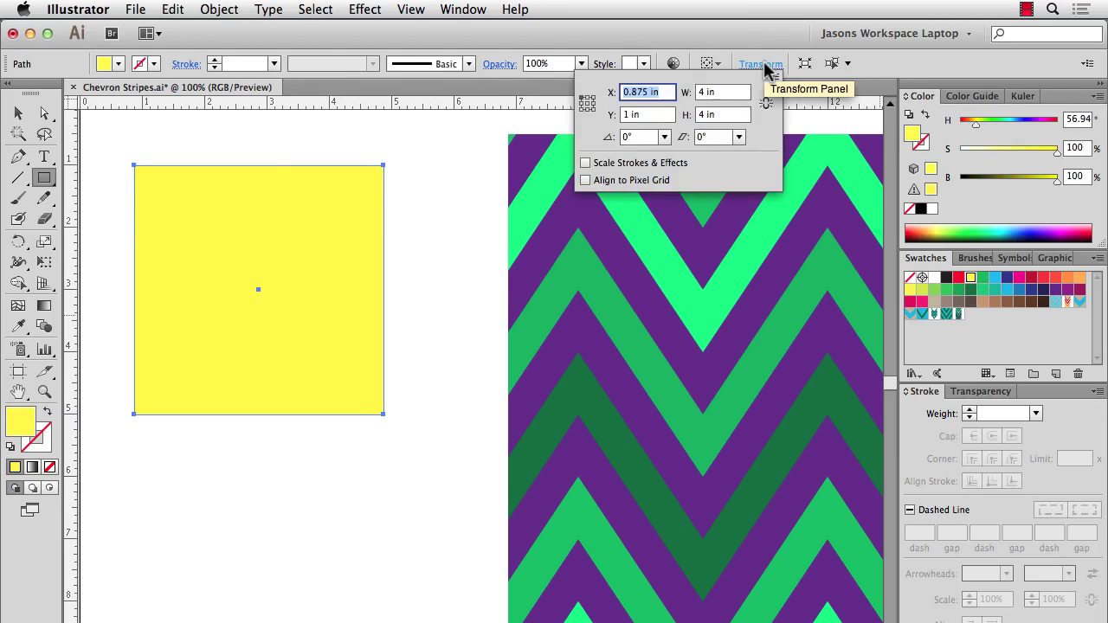
pyautogui.click(720, 117)
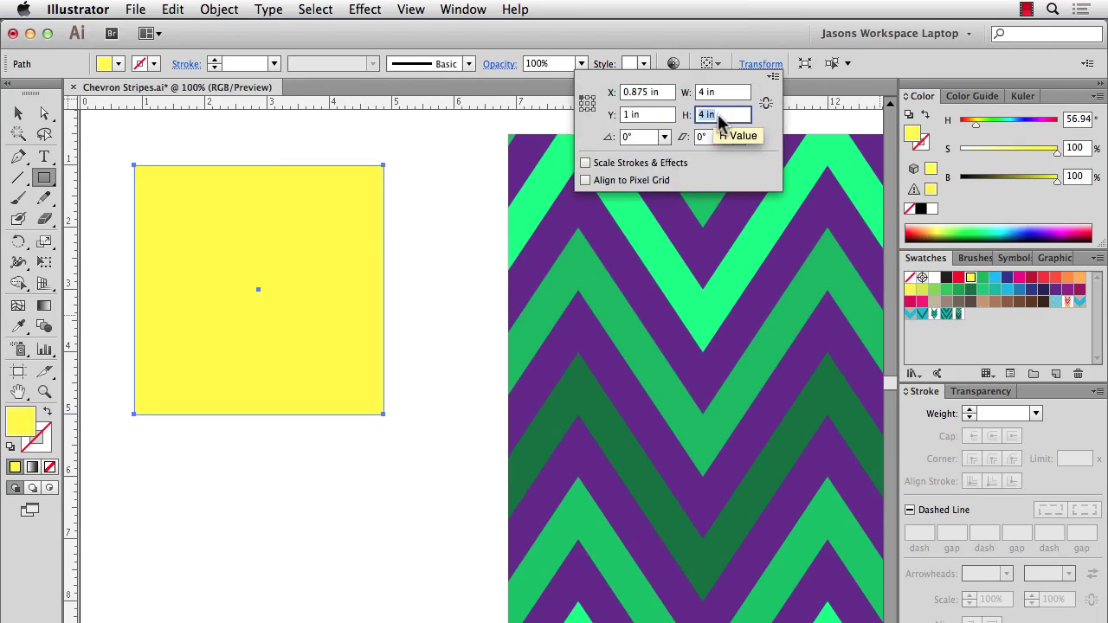
pyautogui.write('1')
pyautogui.press('Return')
pyautogui.press('v')
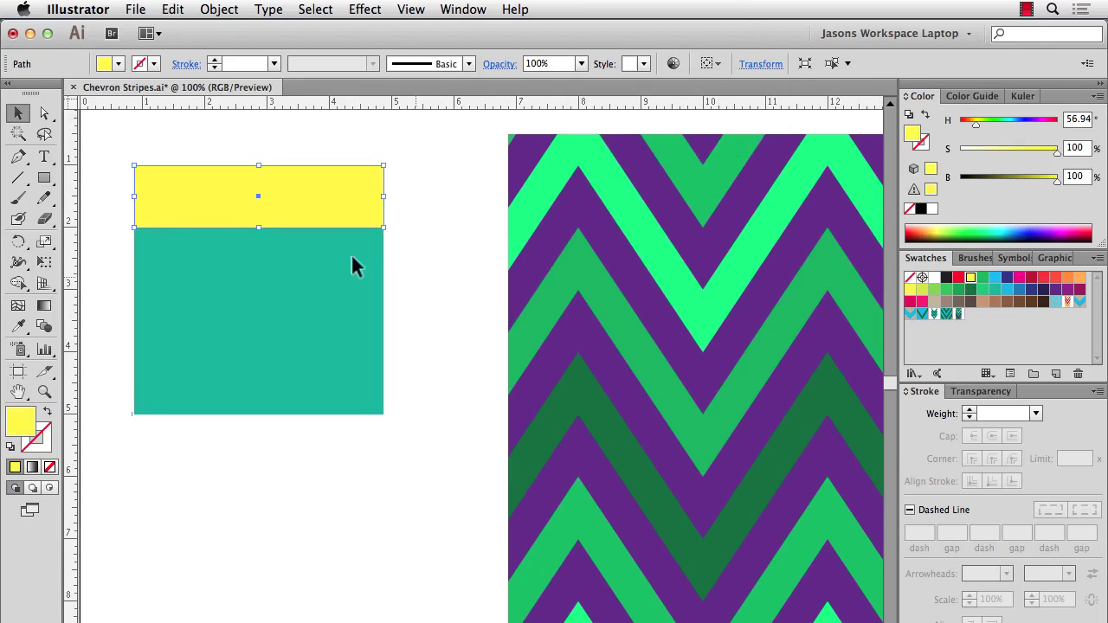
# Create a new pattern from the yellow stripe and the teal square together, opening it for pattern editing.
pyautogui.click(449, 285)
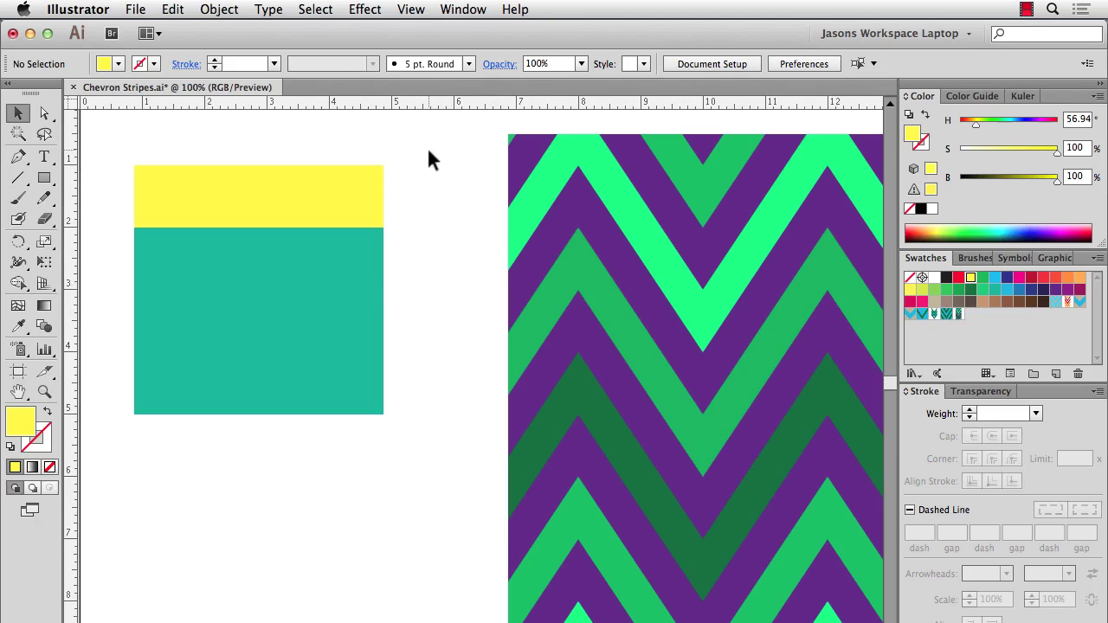
pyautogui.moveTo(428, 151); pyautogui.dragTo(116, 449)
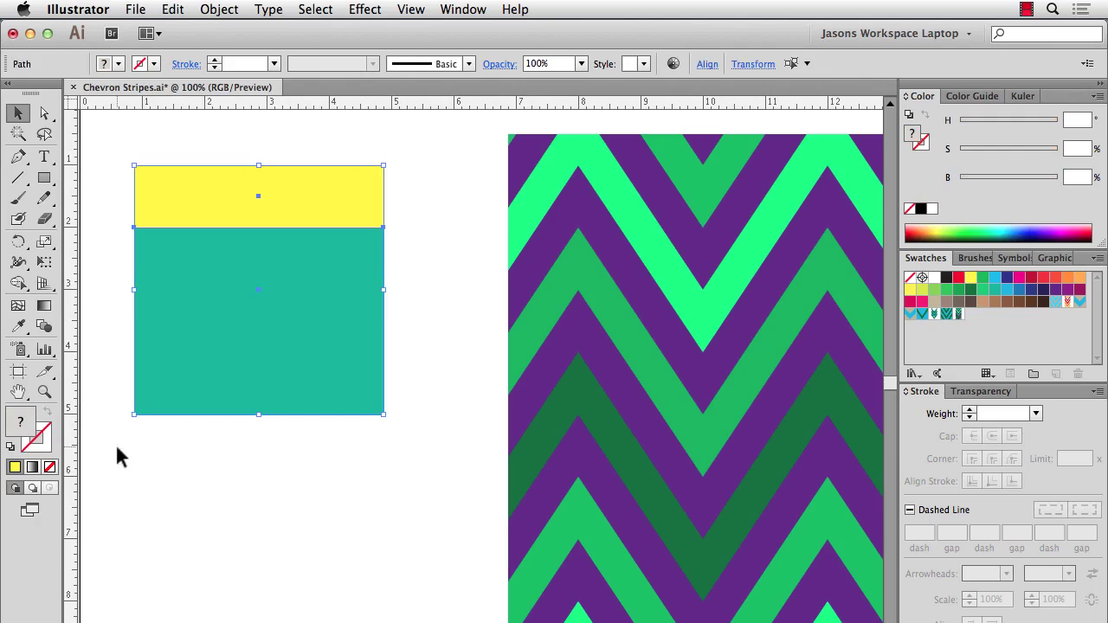
pyautogui.click(216, 9)
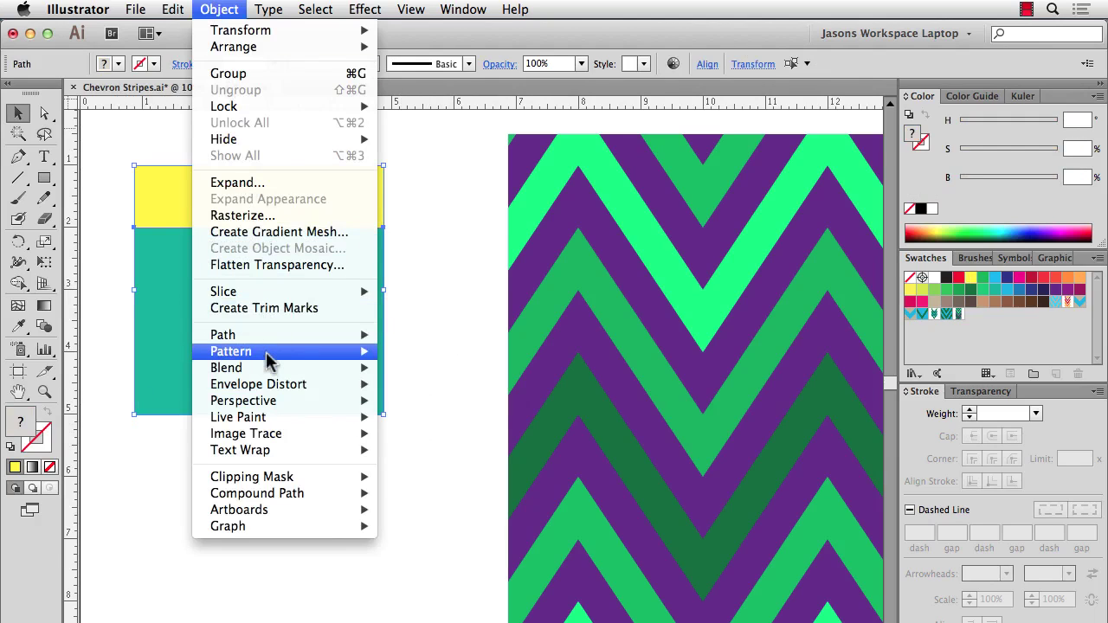
pyautogui.moveTo(268, 363)
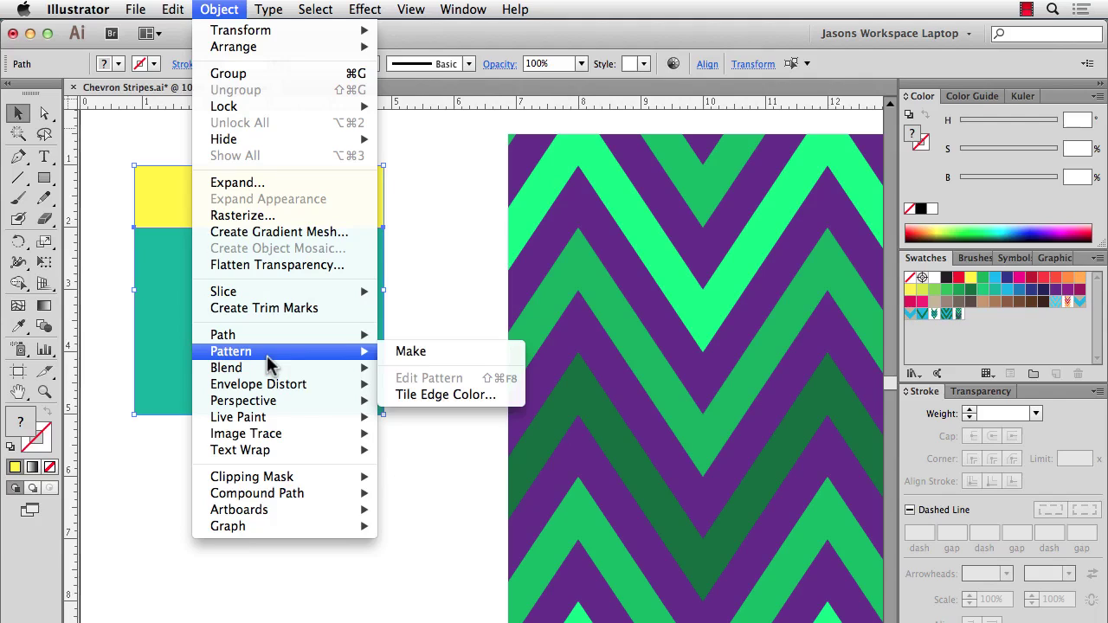
pyautogui.click(466, 353)
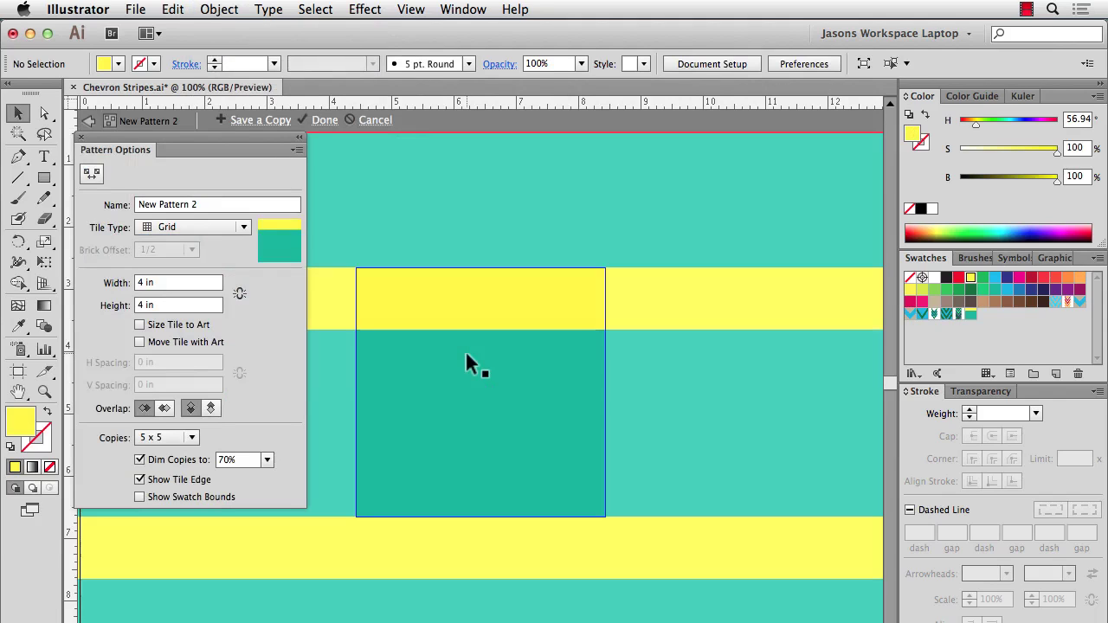
# Add anchor points midway along each side of the yellow stripe in the pattern tile.
pyautogui.press('super+minus')
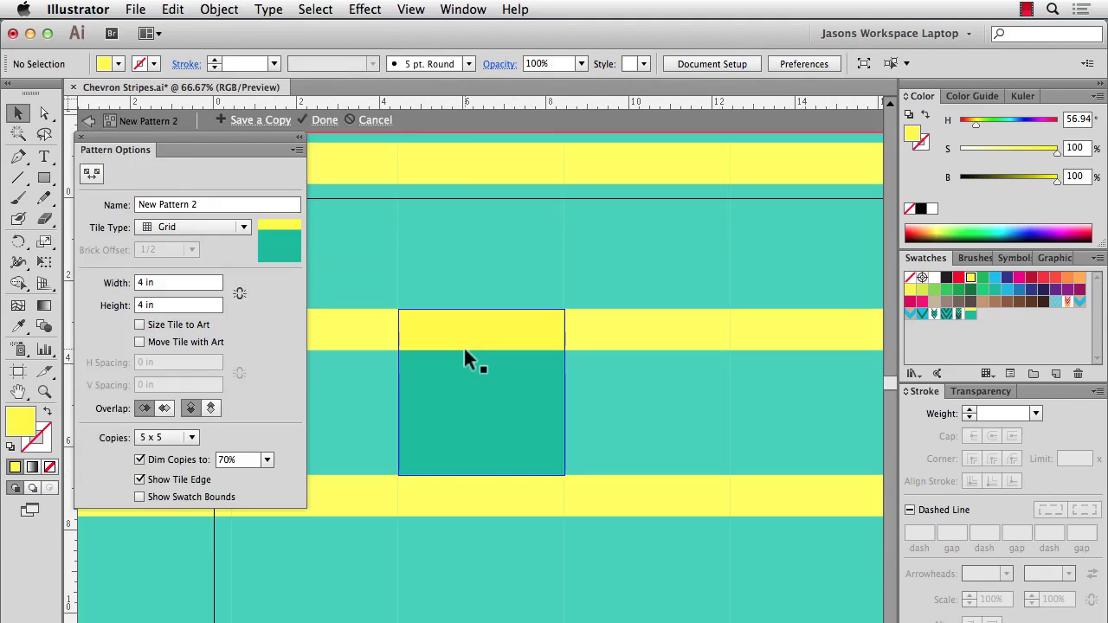
pyautogui.click(474, 339)
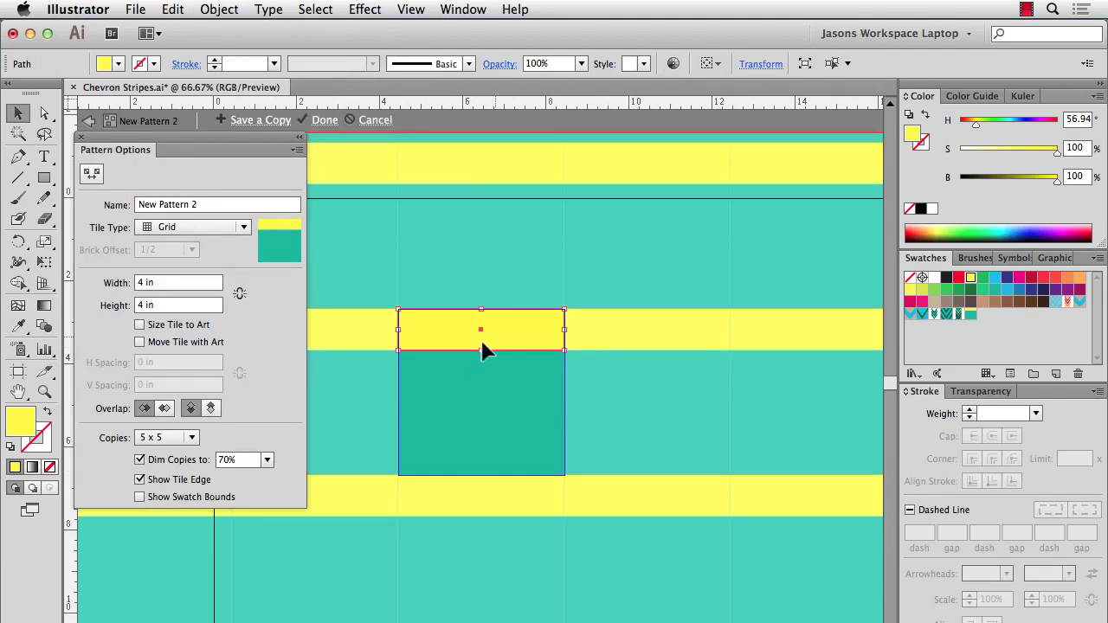
pyautogui.click(231, 9)
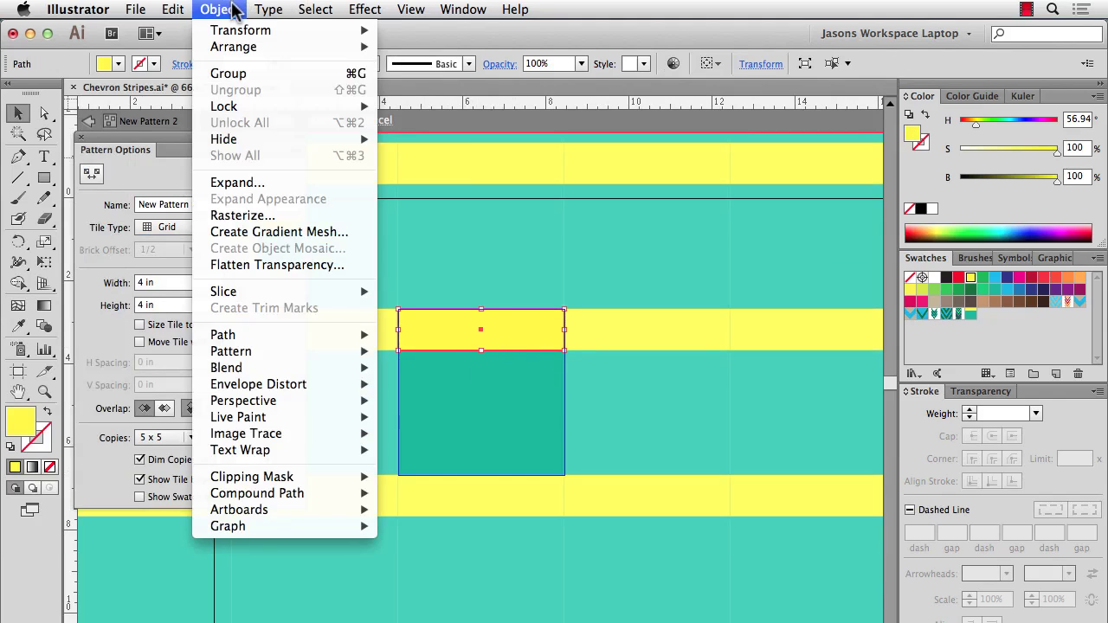
pyautogui.moveTo(247, 334)
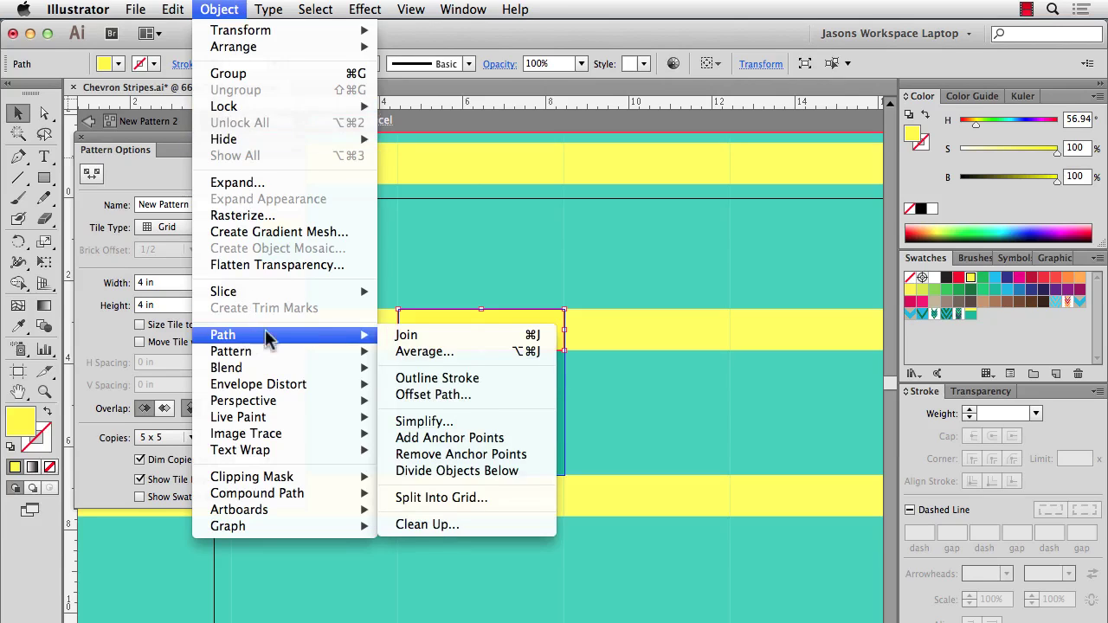
pyautogui.click(483, 437)
# Move the yellow stripe's upper and lower middle anchor points straight down about 3 in to the tile's bottom edge, forming a V.
pyautogui.press('super+equal')
pyautogui.press('super+equal')
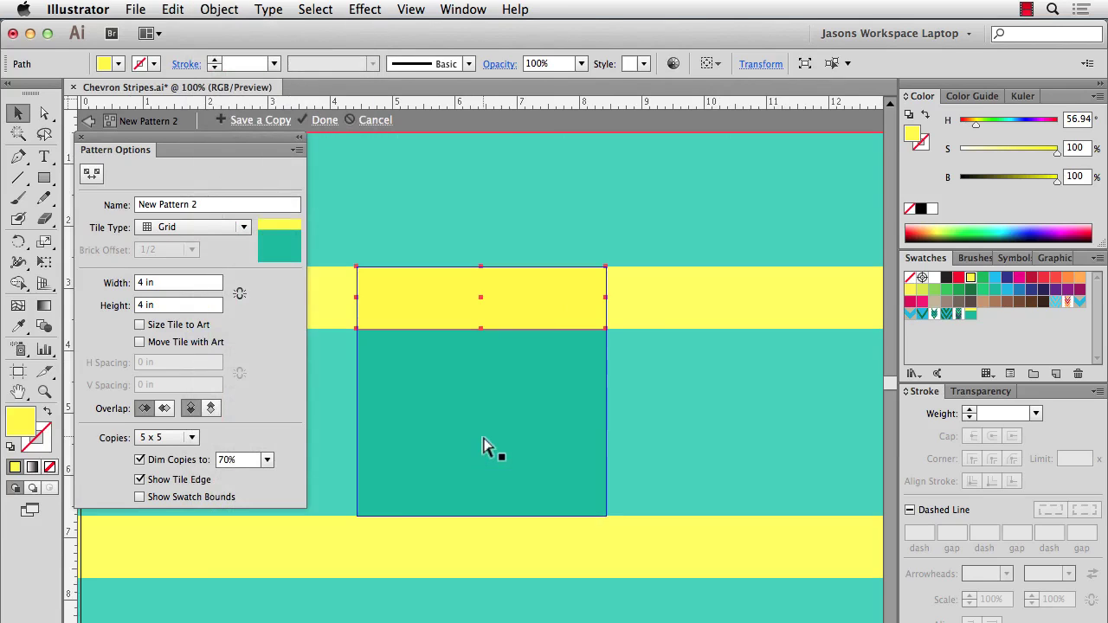
pyautogui.press('a')
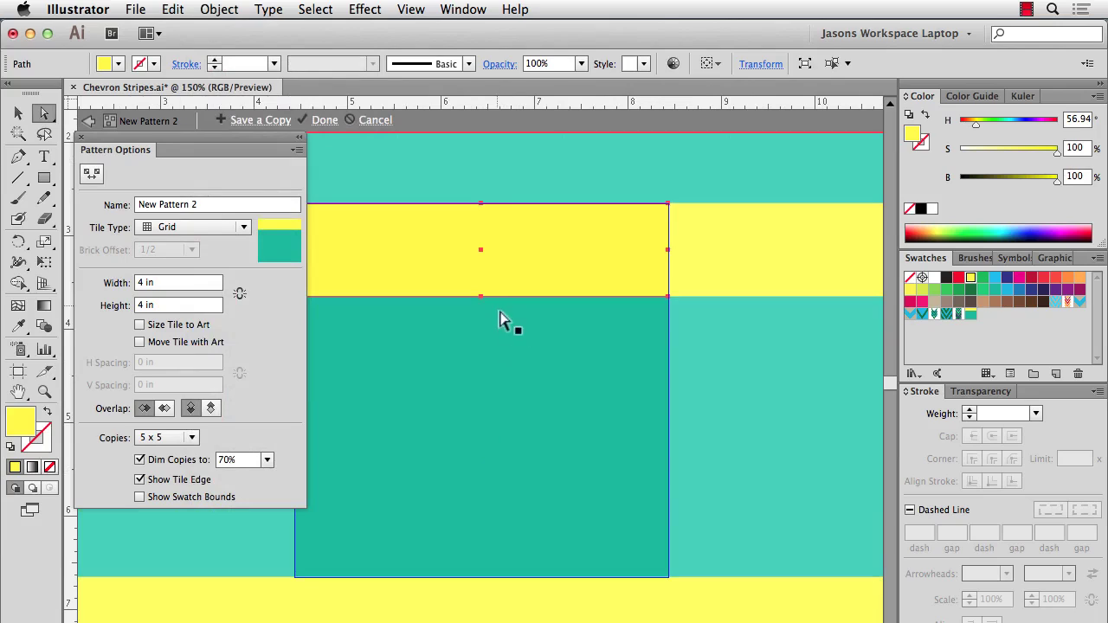
pyautogui.click(482, 205)
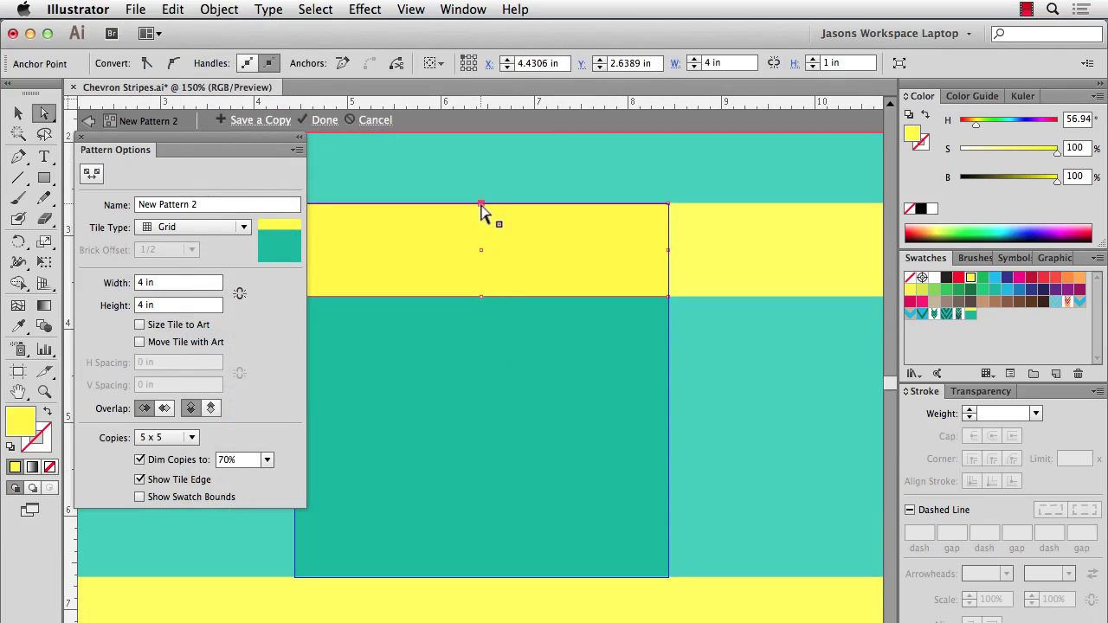
pyautogui.keyDown('shift'); pyautogui.click(481, 298); pyautogui.keyUp('shift')
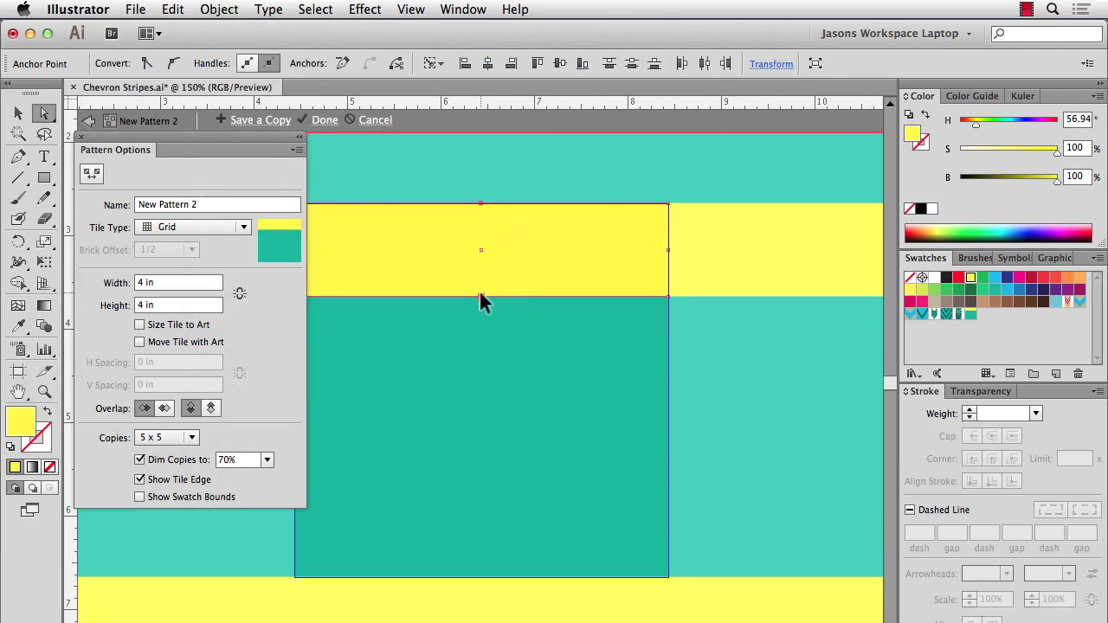
pyautogui.moveTo(482, 298); pyautogui.dragTo(482, 575)
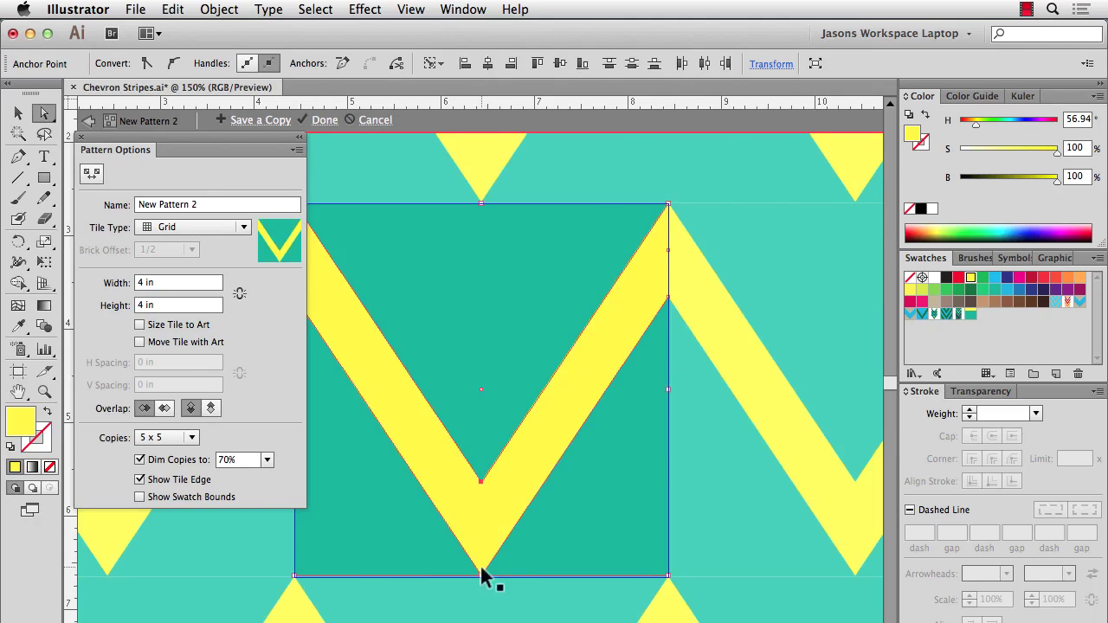
pyautogui.press('super+minus')
pyautogui.press('super+minus')
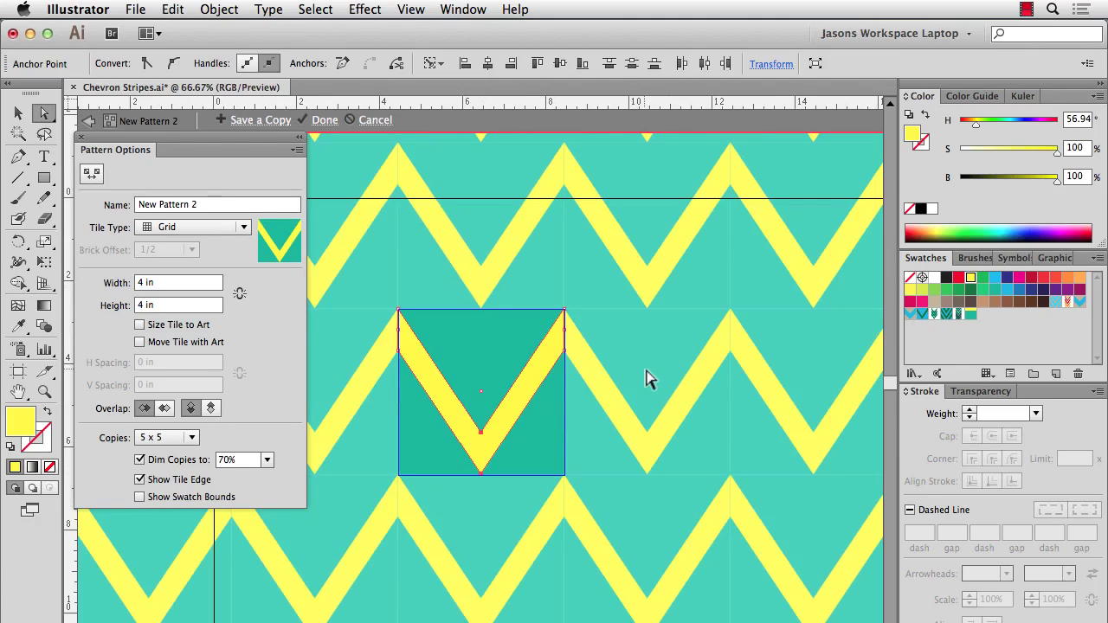
# Try placing a freehand copy of the yellow V about 2 in straight below the original, and undo it.
pyautogui.press('v')
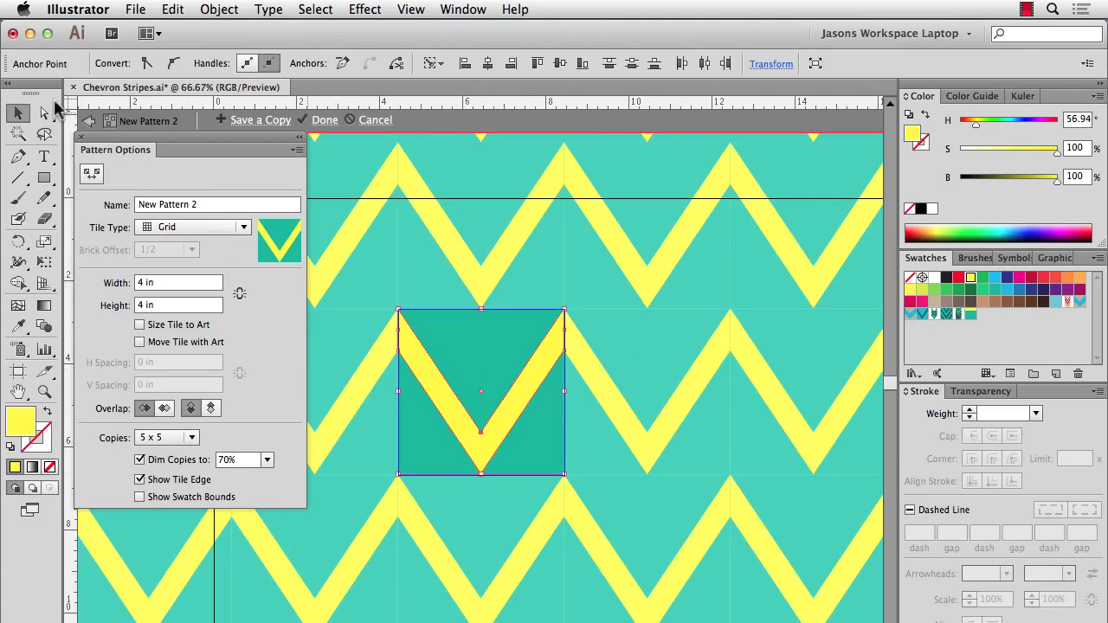
pyautogui.click(438, 394)
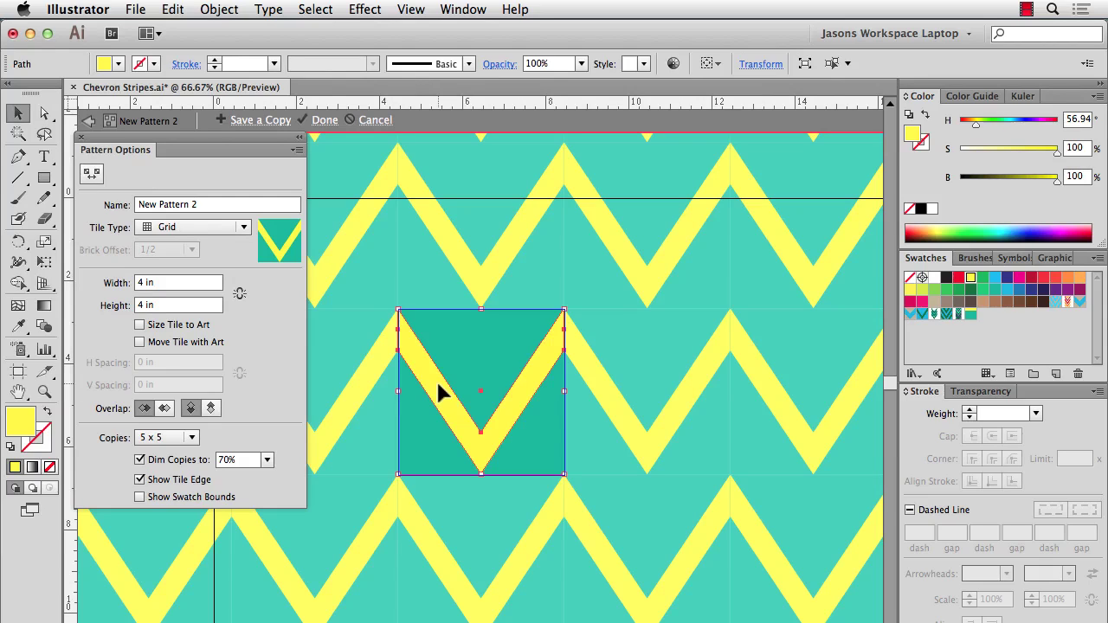
pyautogui.moveTo(442, 391); pyautogui.dragTo(447, 478)
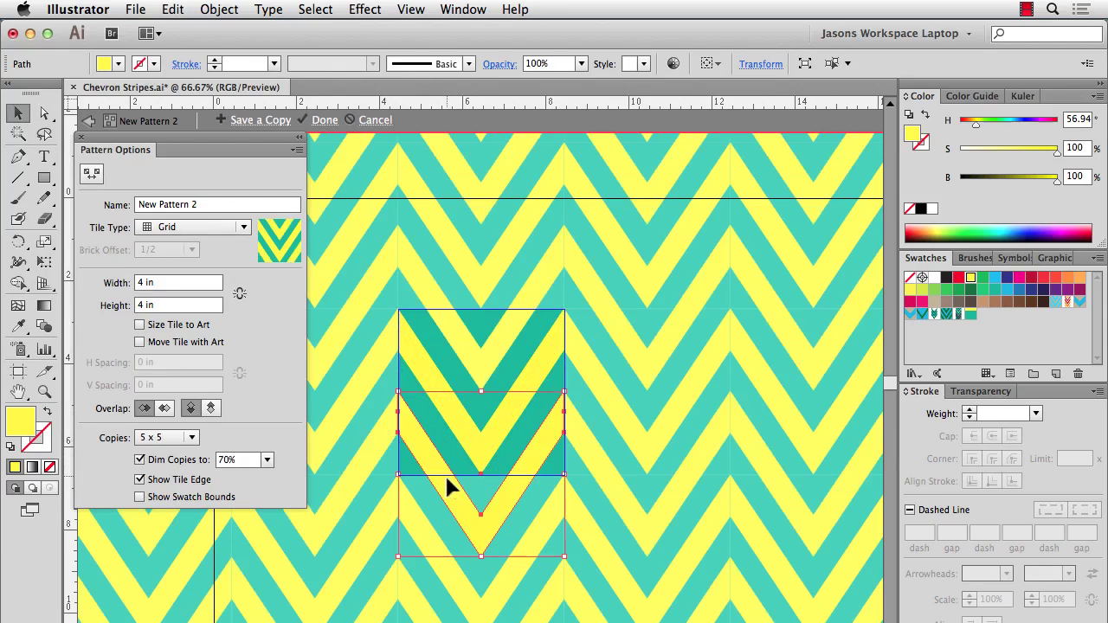
pyautogui.press('super+z')
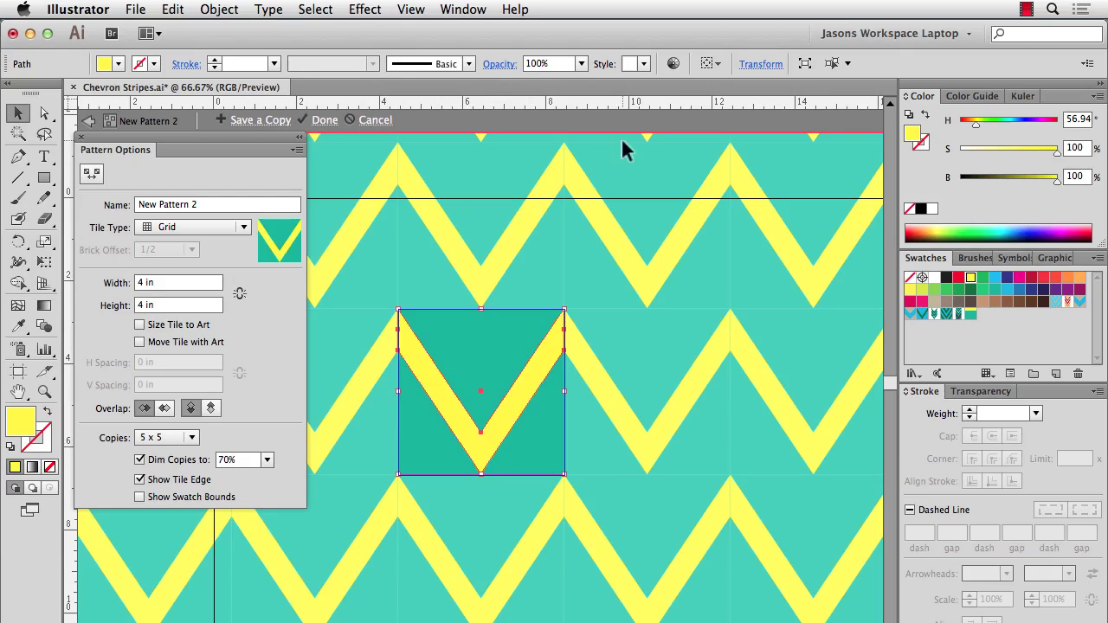
# Copy the yellow V with the Move command using a vertical offset of 2 in, and deselect the copy.
pyautogui.doubleClick(17, 117)
pyautogui.click(525, 249)
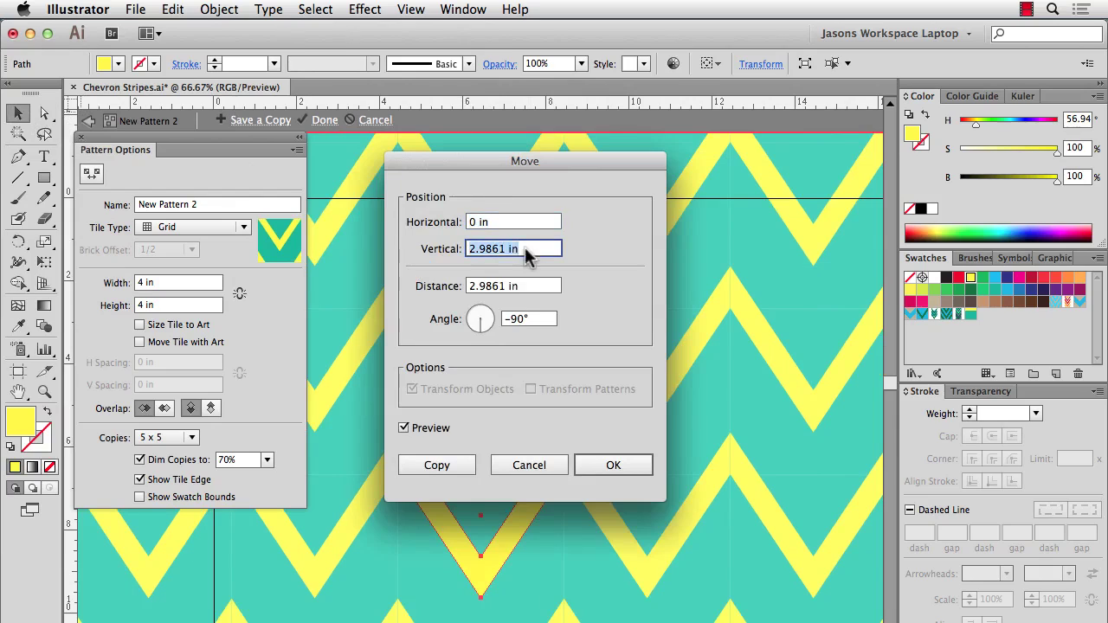
pyautogui.write('2')
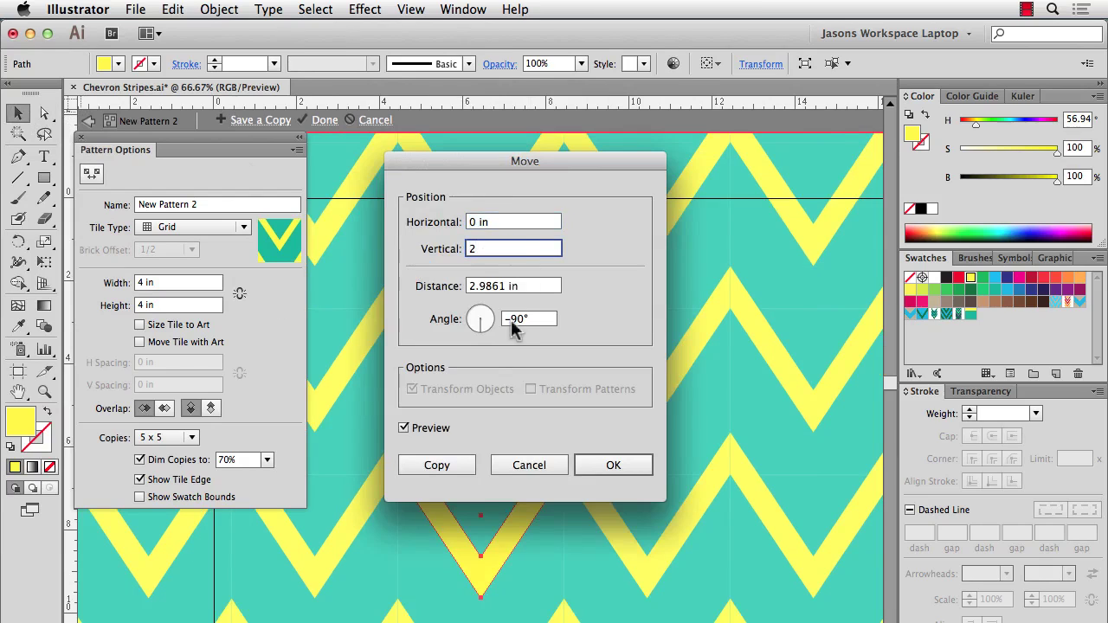
pyautogui.click(437, 464)
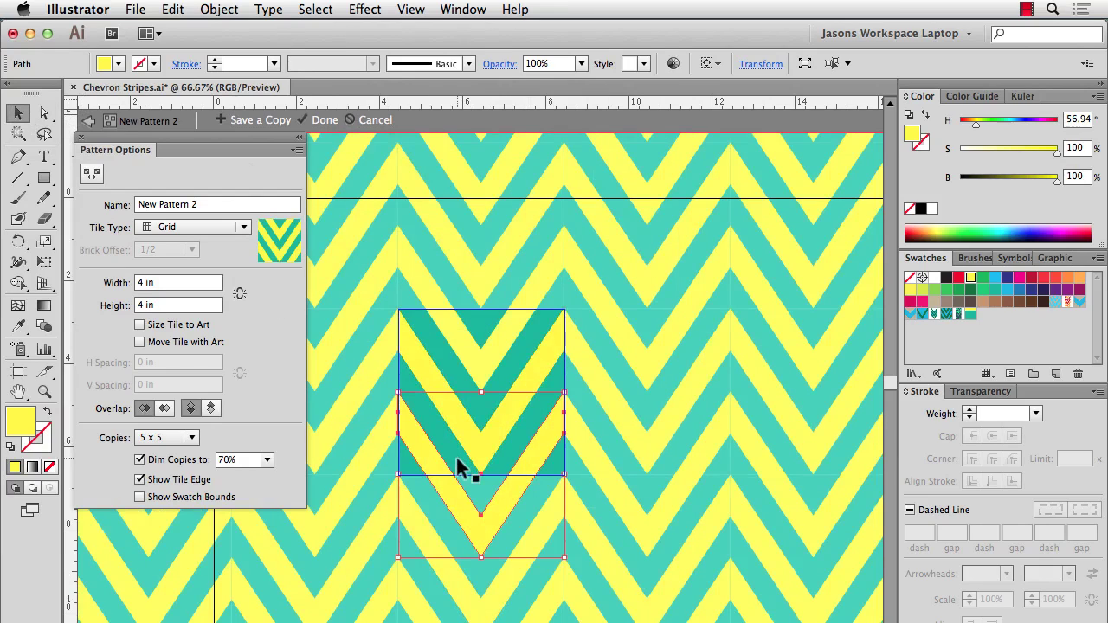
pyautogui.click(625, 401)
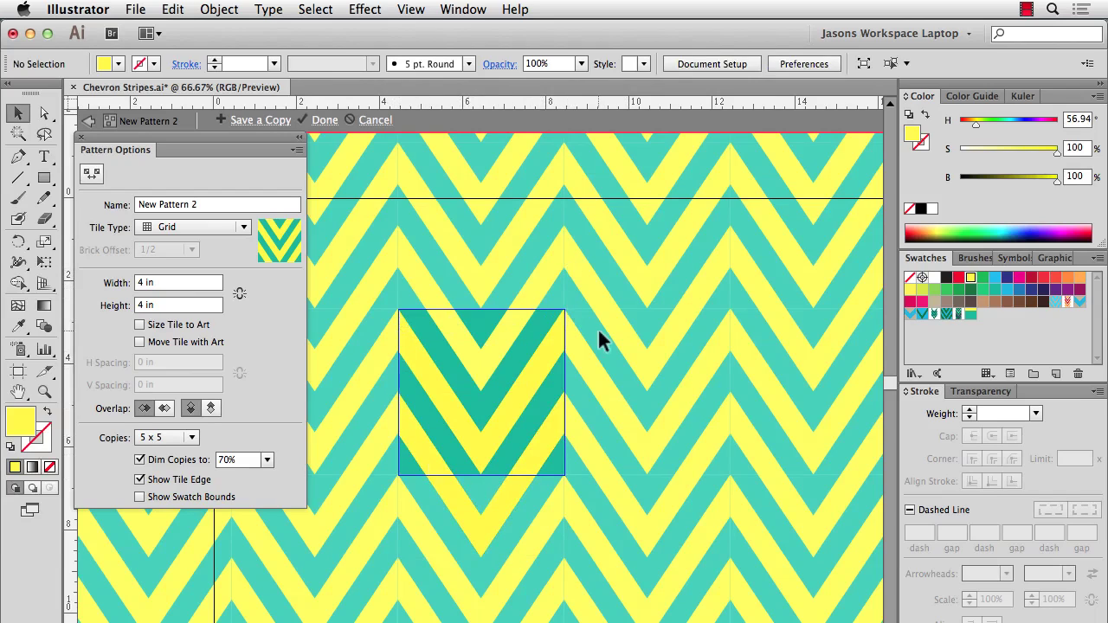
# Finish editing the pattern and fill the large rectangle with the new yellow-and-teal chevron swatch.
pyautogui.click(319, 120)
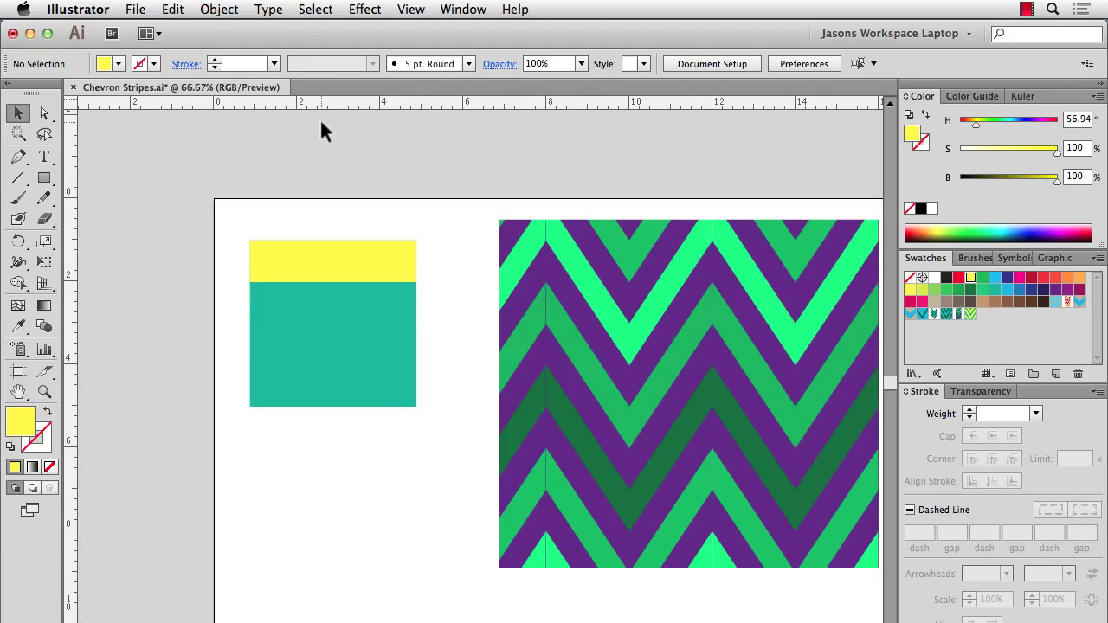
pyautogui.click(655, 375)
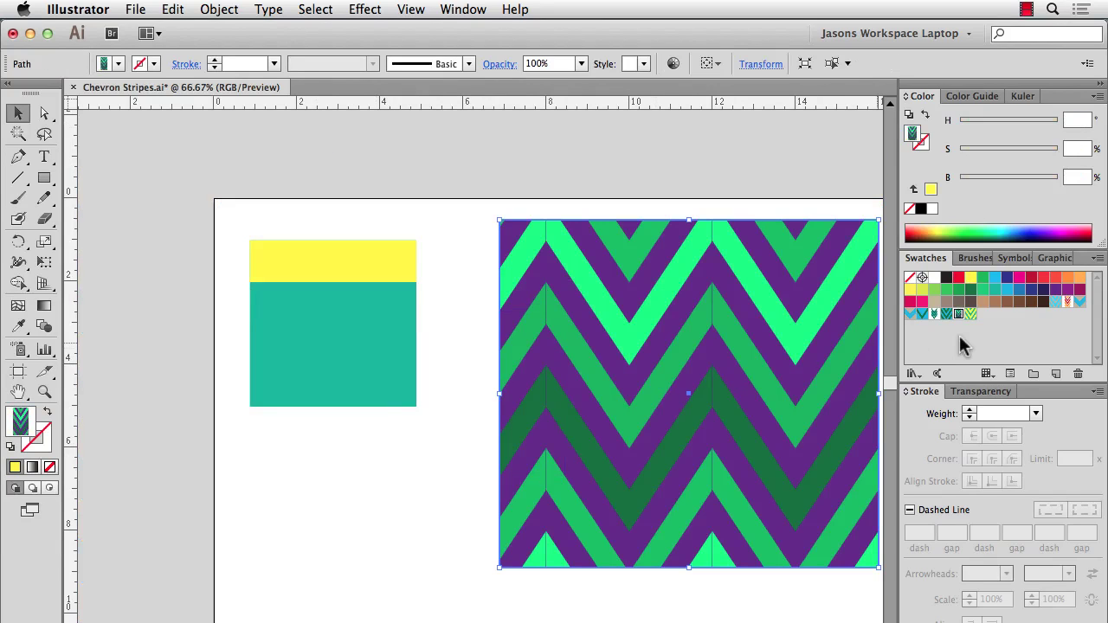
pyautogui.click(970, 314)
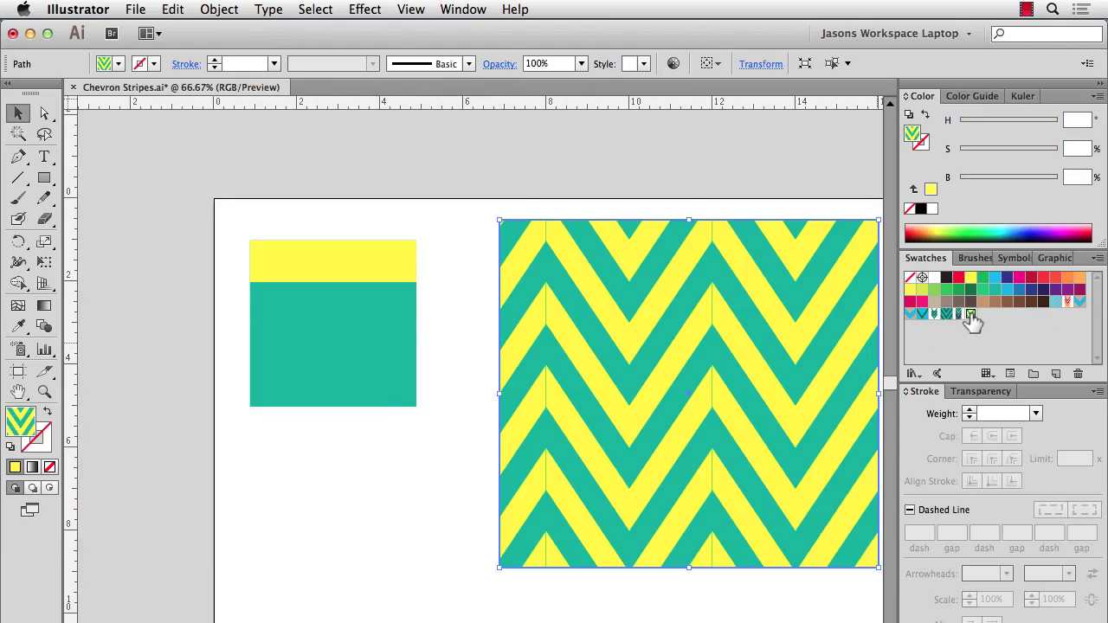
pyautogui.press('super+equal')
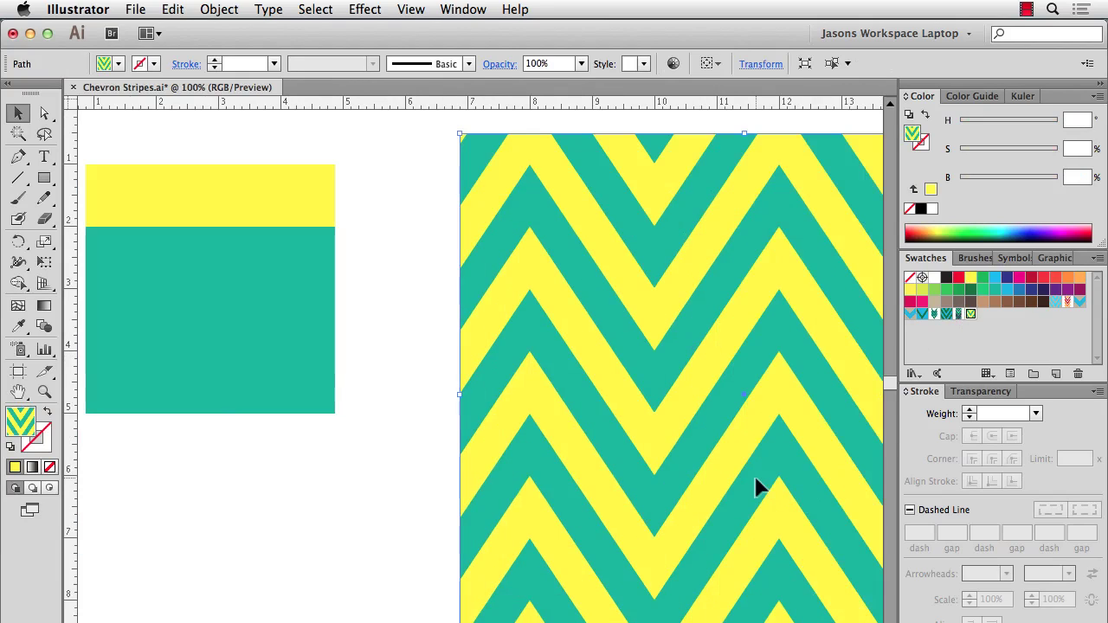